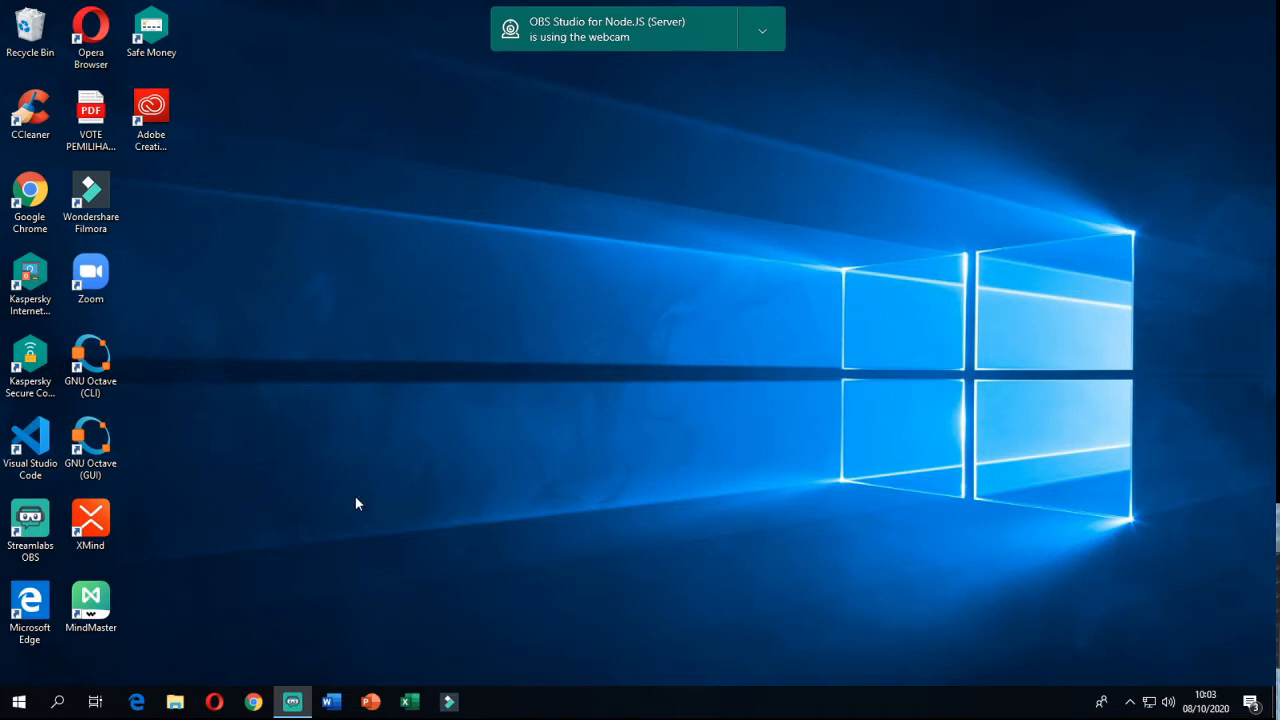
Launch Adobe Premiere Pro CC 2017 and start a new project
left_click(18, 702)
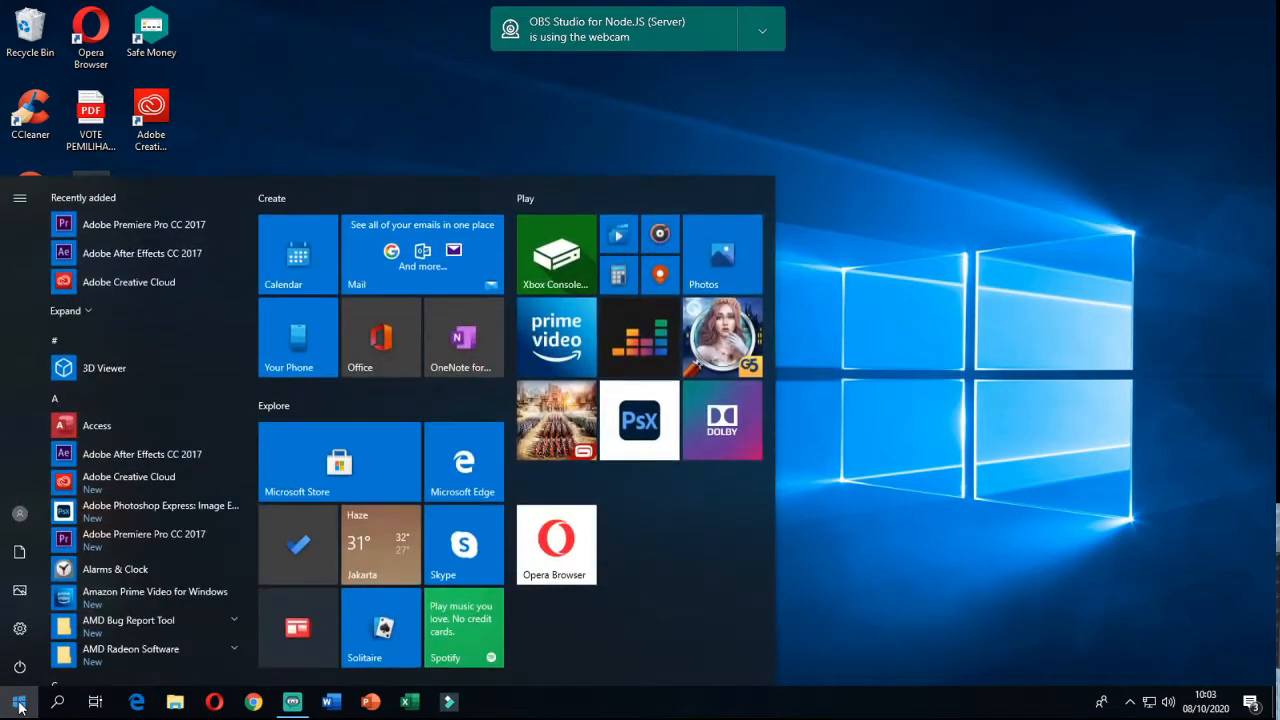
left_click(128, 225)
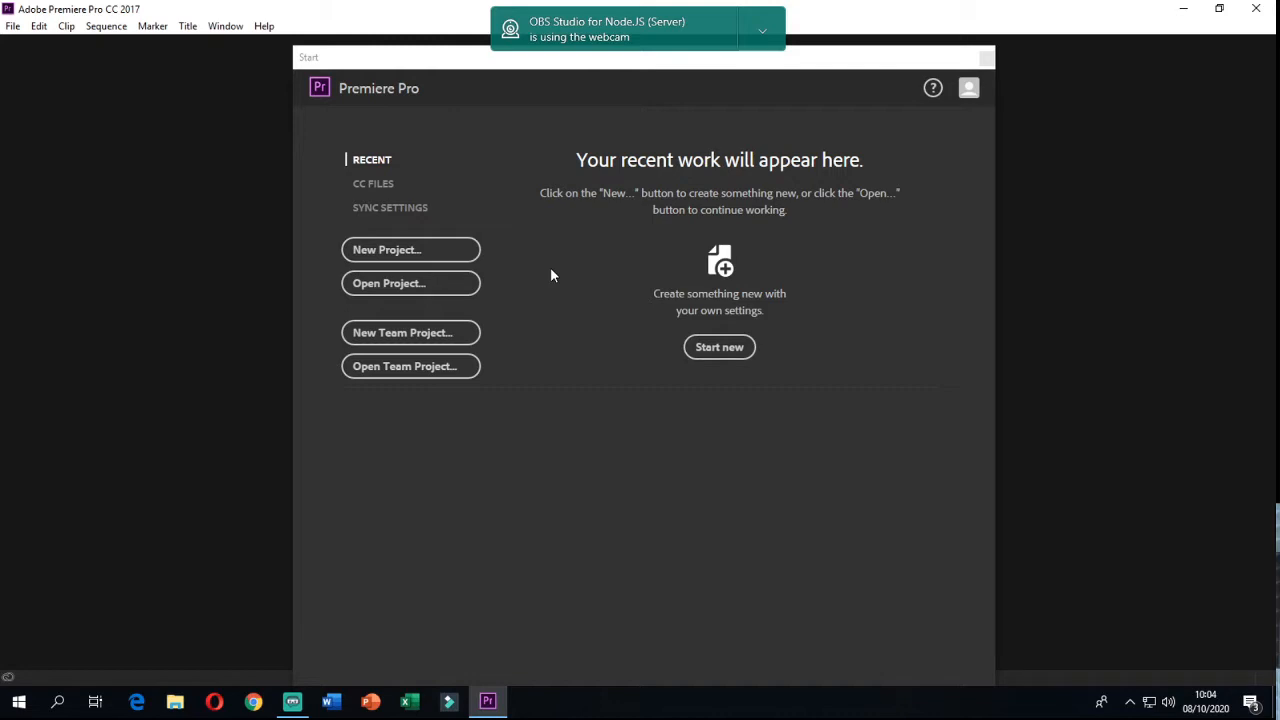
left_click(398, 252)
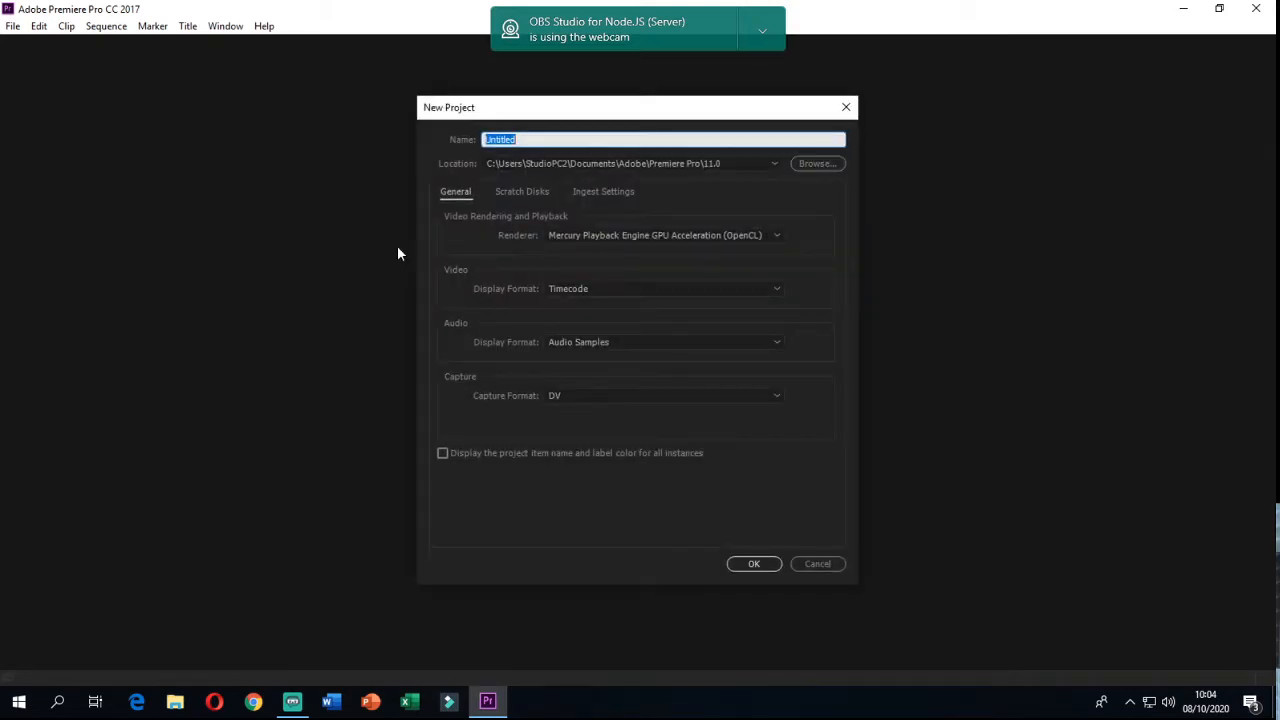
Hide the webcam-use notification and set the new project's location to the personal folder on the DATA (D:) drive
left_click(762, 32)
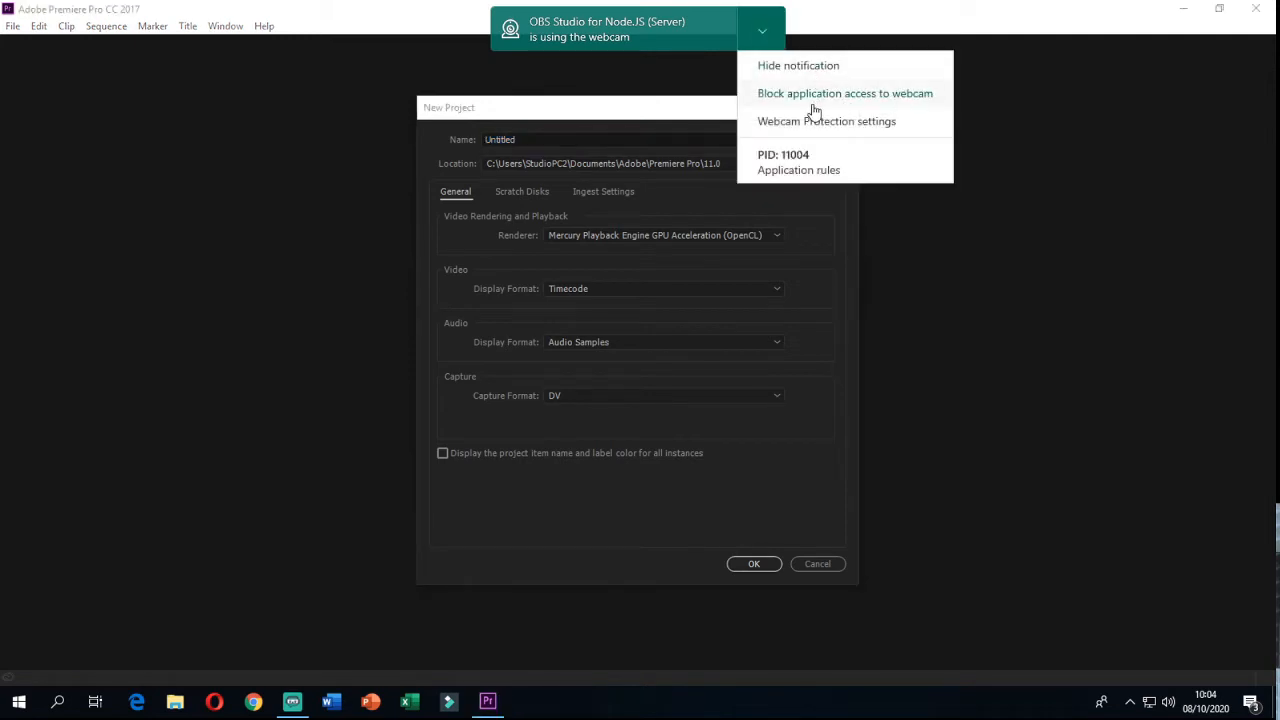
left_click(795, 72)
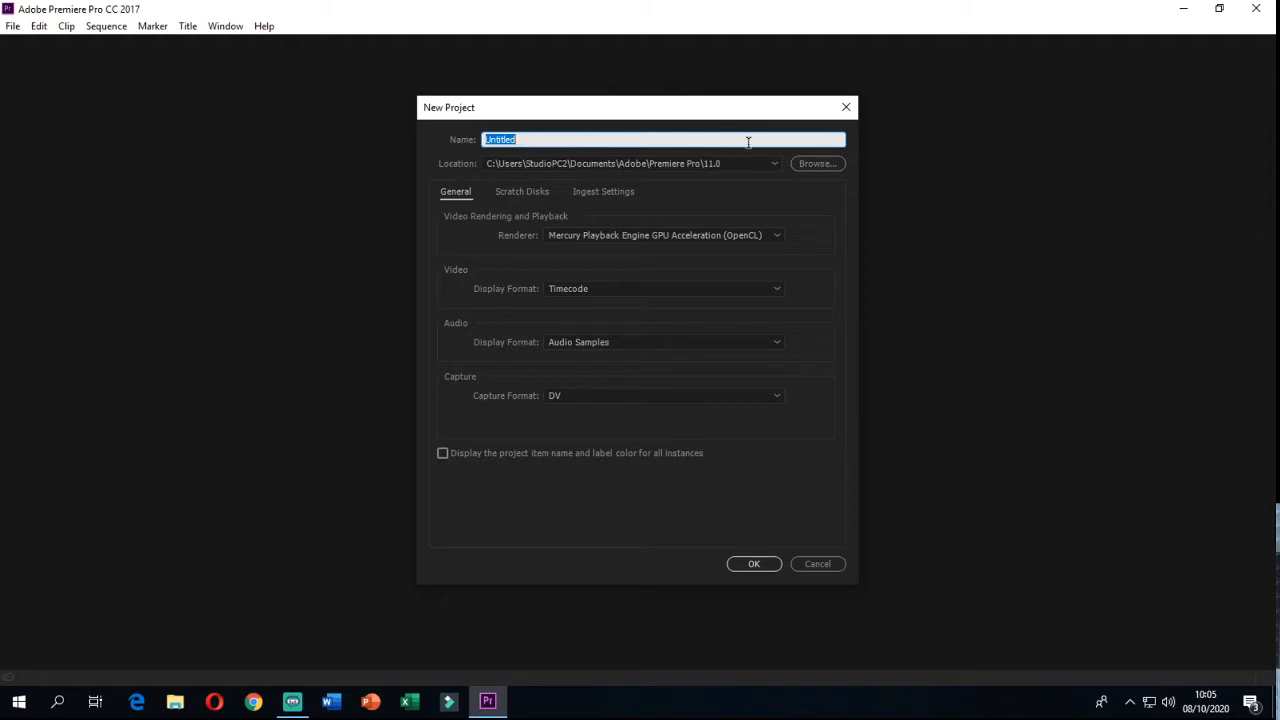
left_click(818, 166)
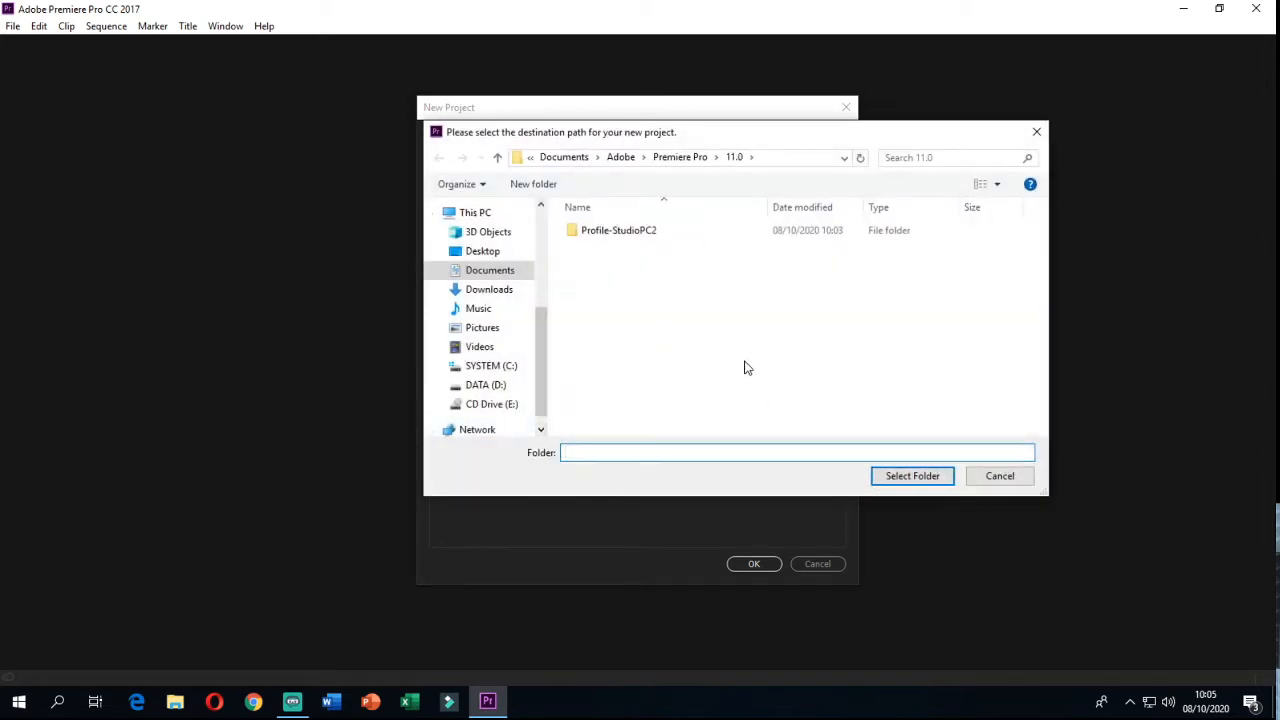
left_click(486, 388)
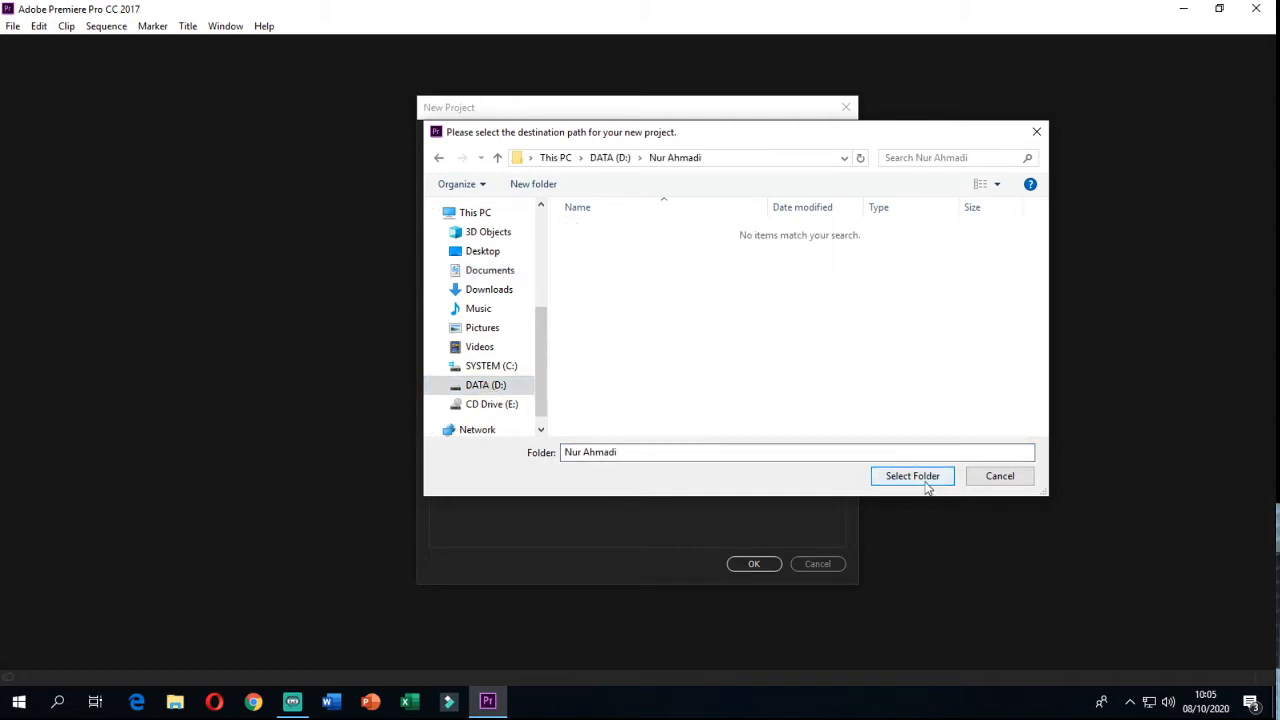
left_click(925, 481)
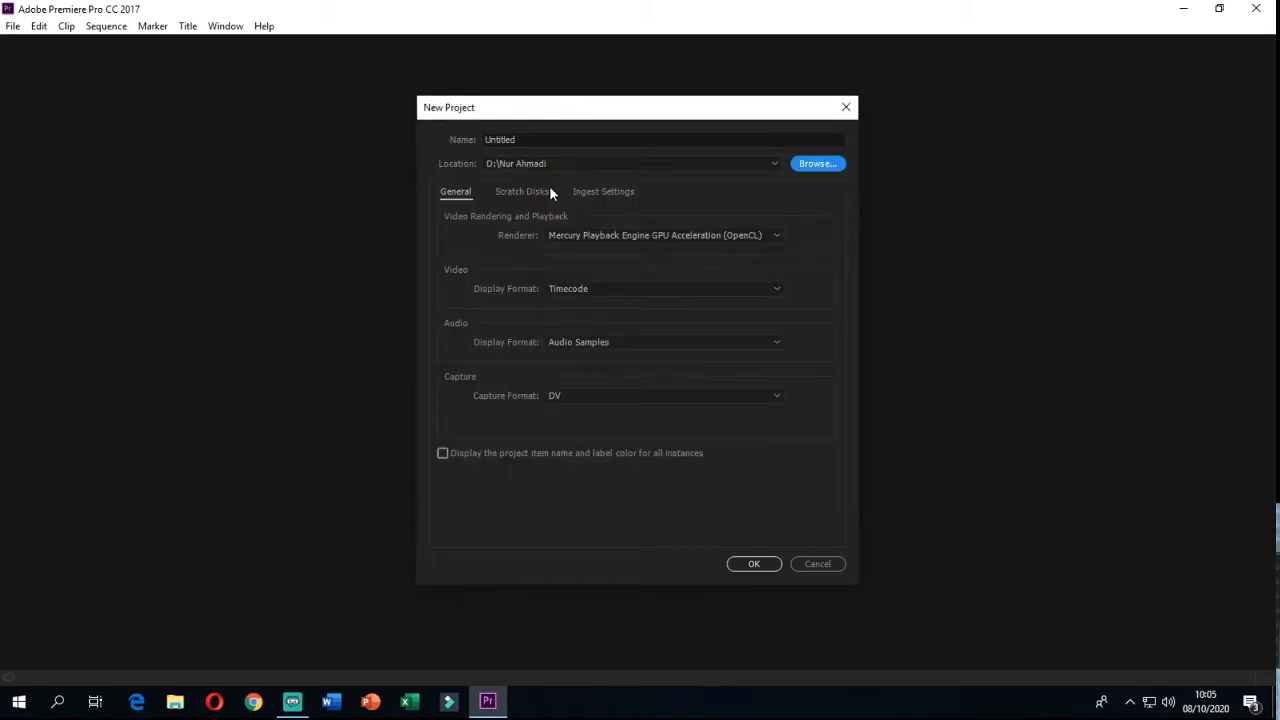
Name the project "Latihan 1 mengenal interface" and create it with the default general settings
double_click(505, 139)
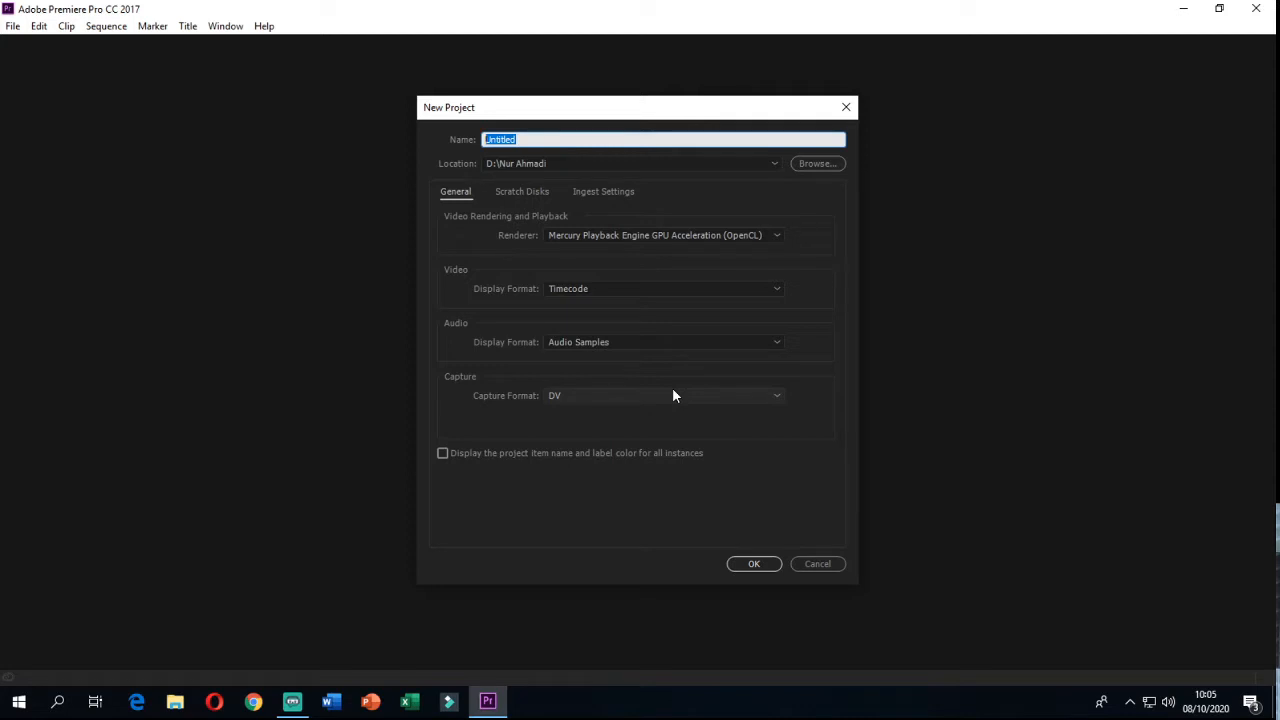
type("Lati")
type("han ")
type("1")
type(" mengena")
type("l inter")
type("face")
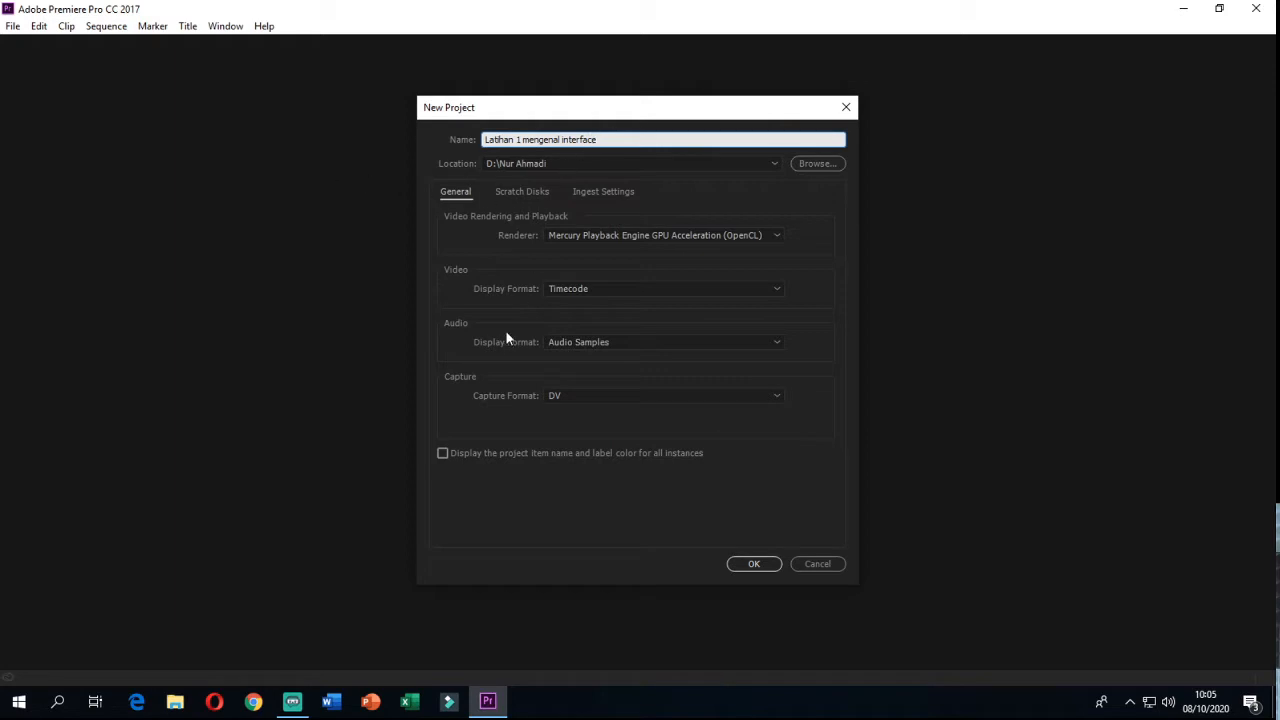
left_click(762, 565)
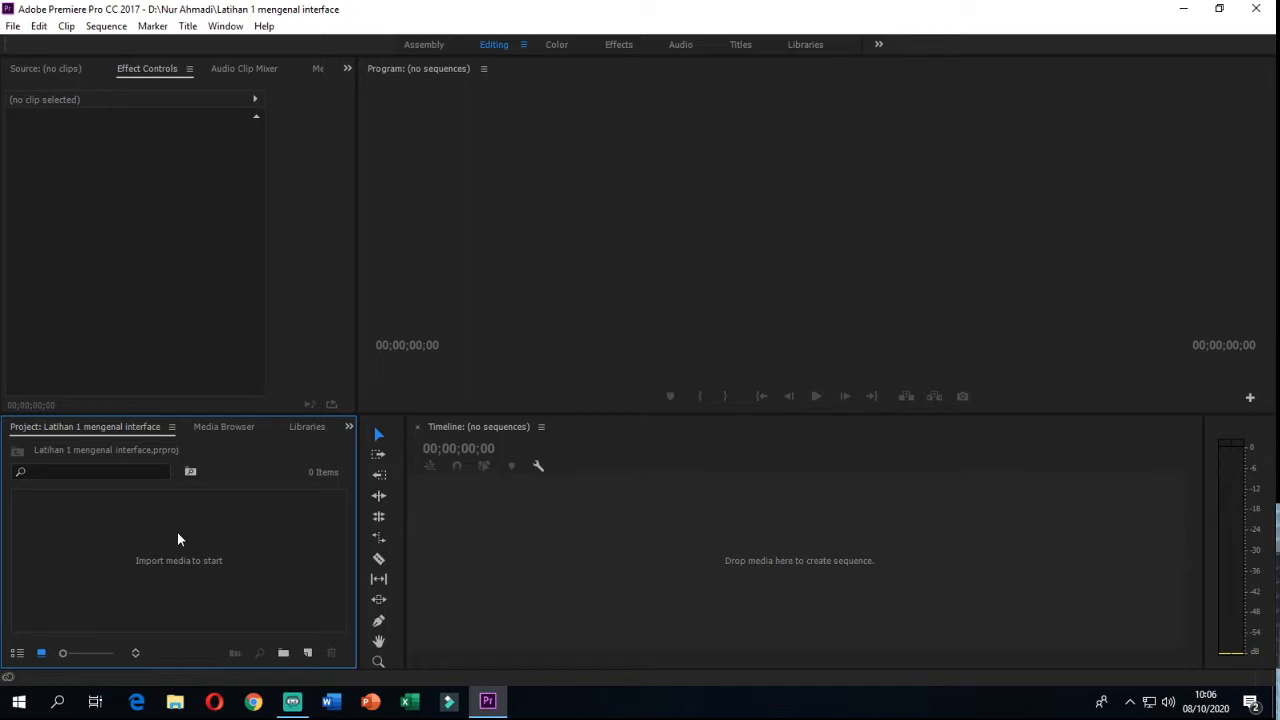
View the panel layouts of the Assembly and Effects workspaces and return to the Editing workspace
left_click(412, 46)
left_click(618, 45)
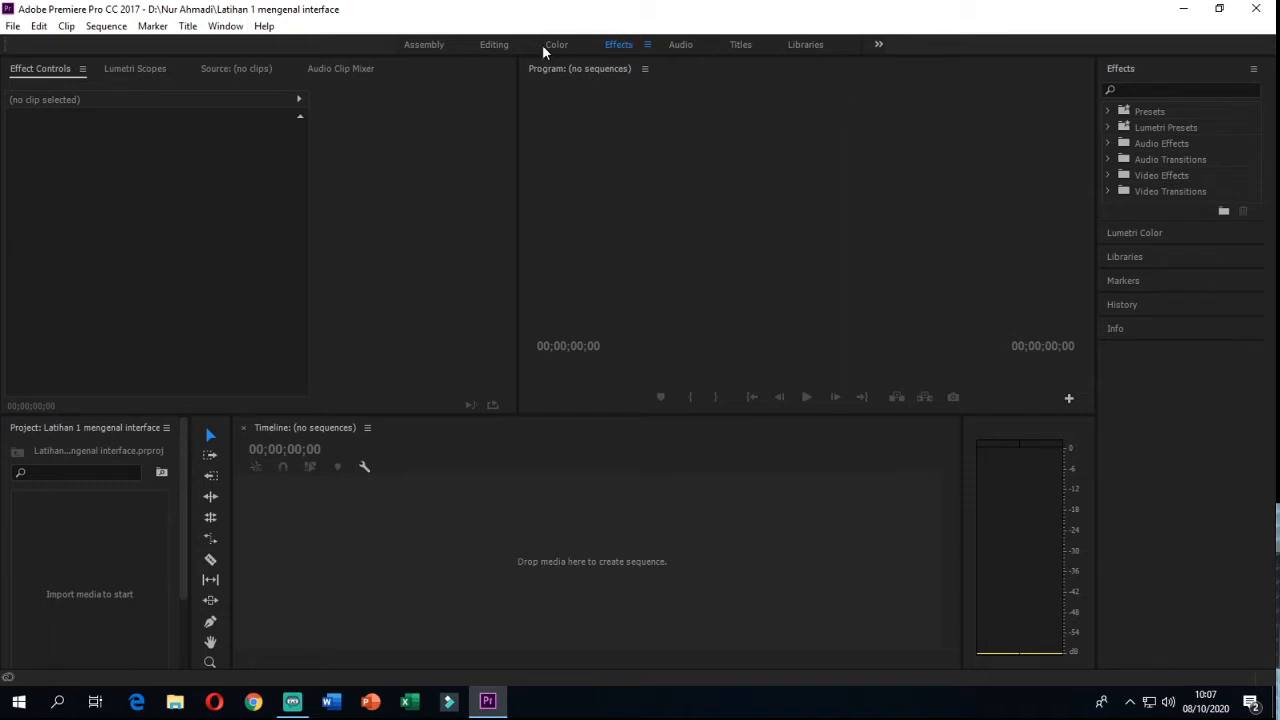
left_click(427, 44)
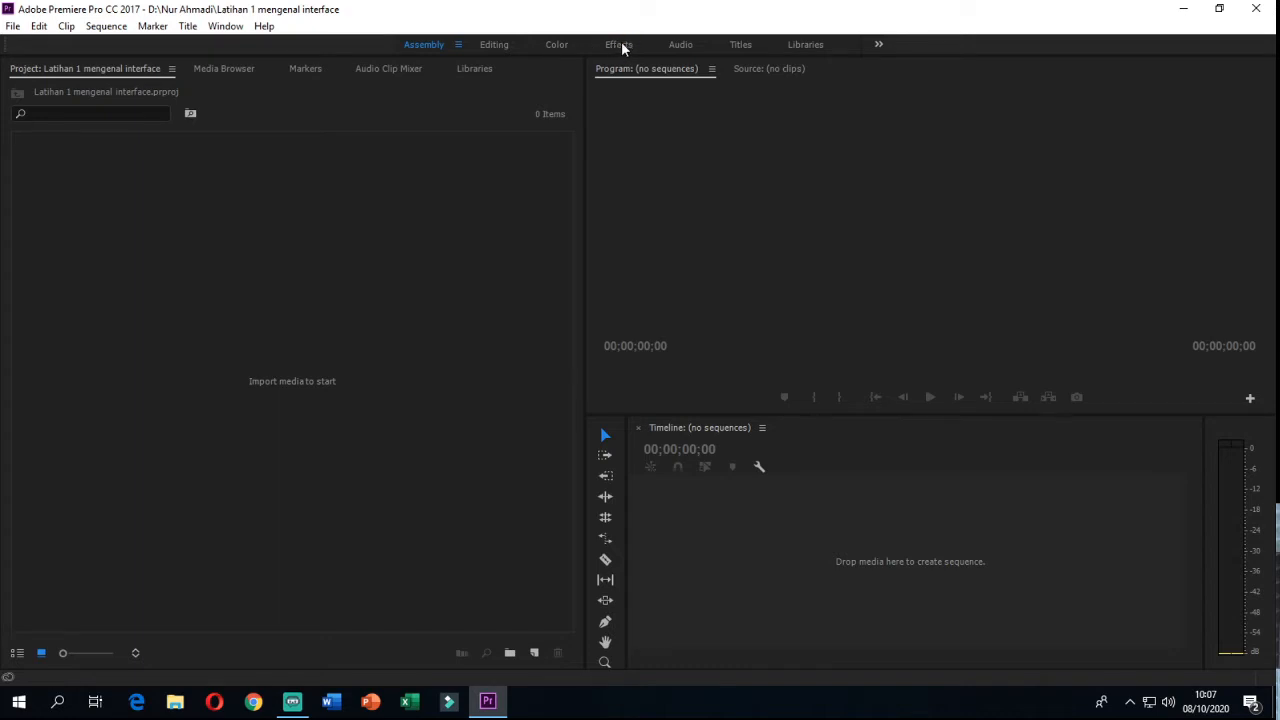
left_click(492, 45)
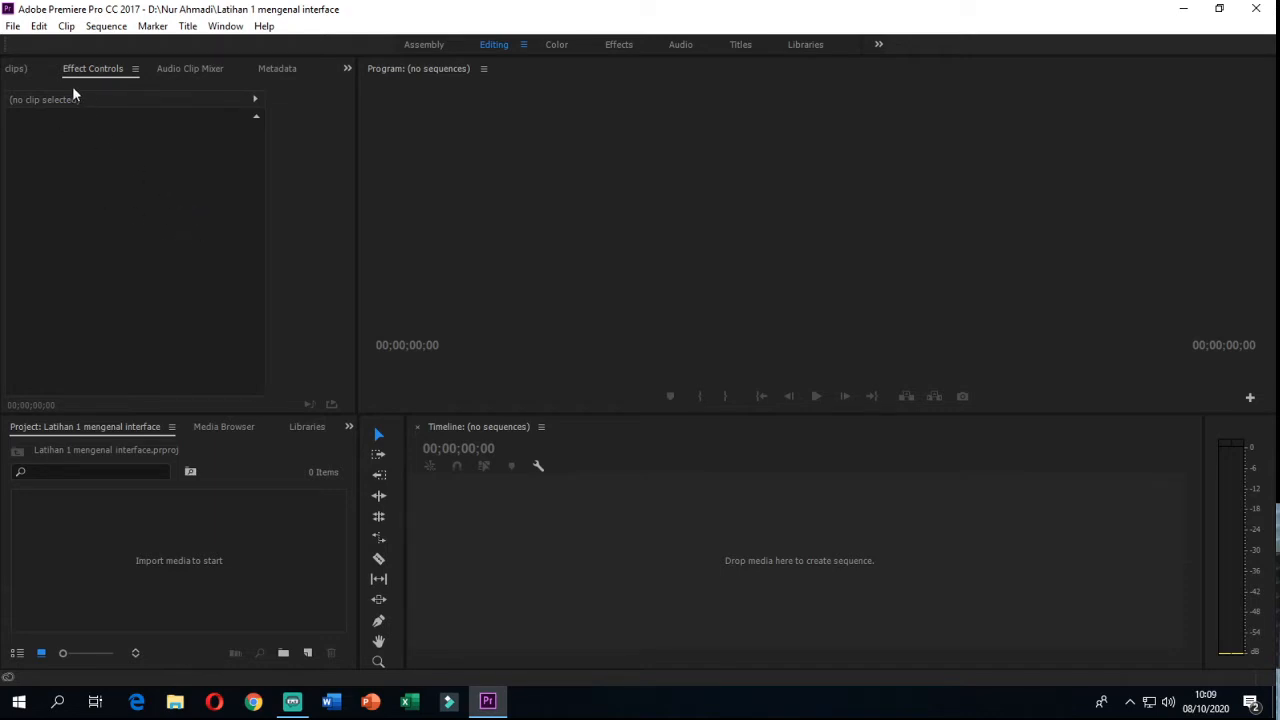
left_click(12, 28)
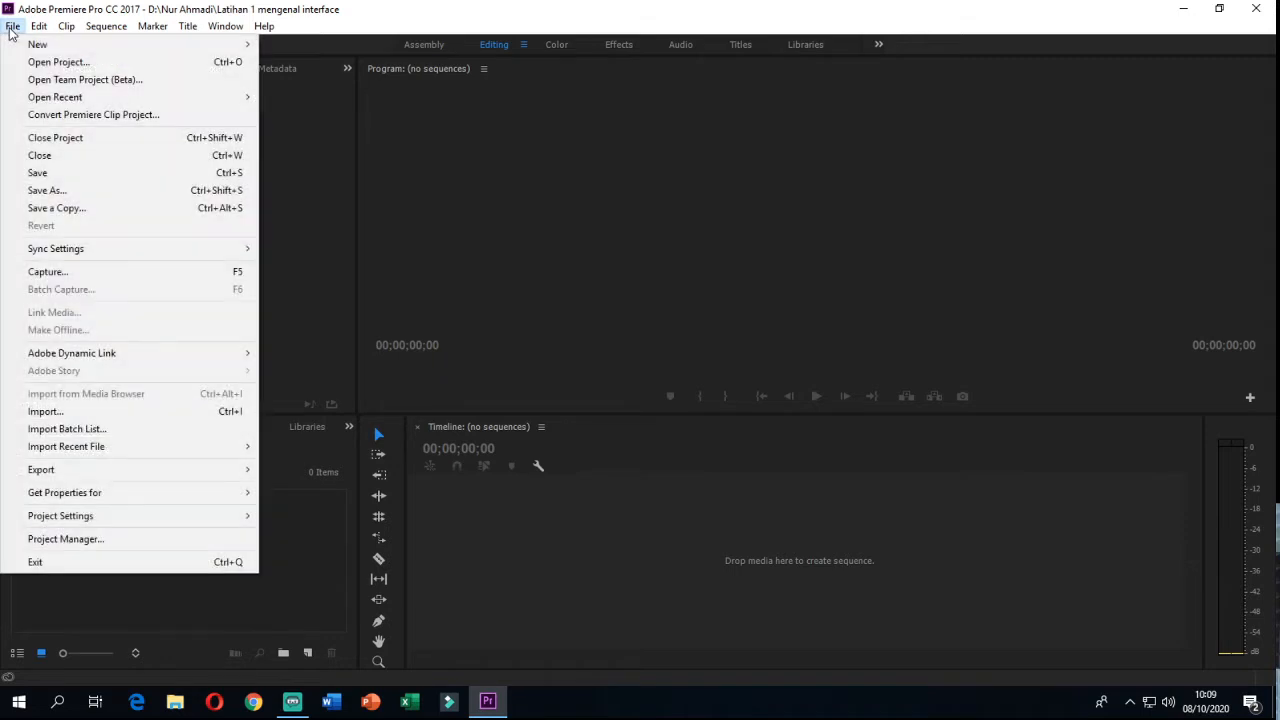
left_click(55, 419)
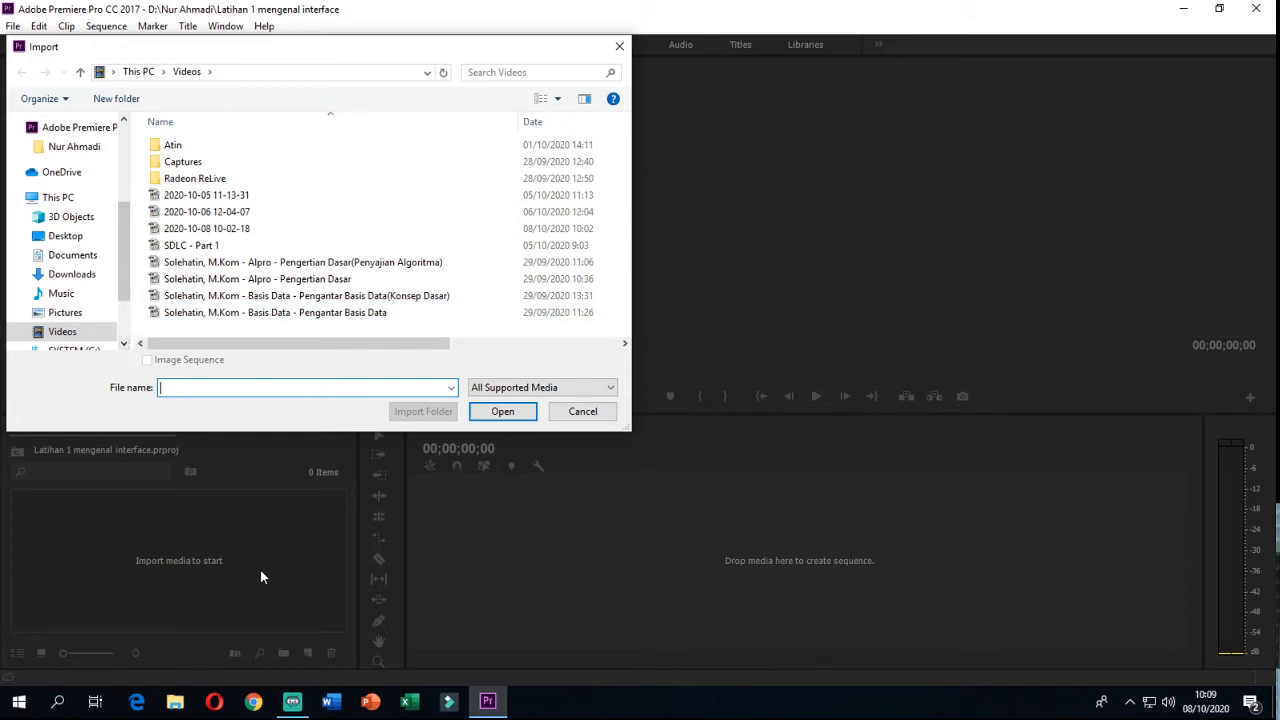
left_click(125, 344)
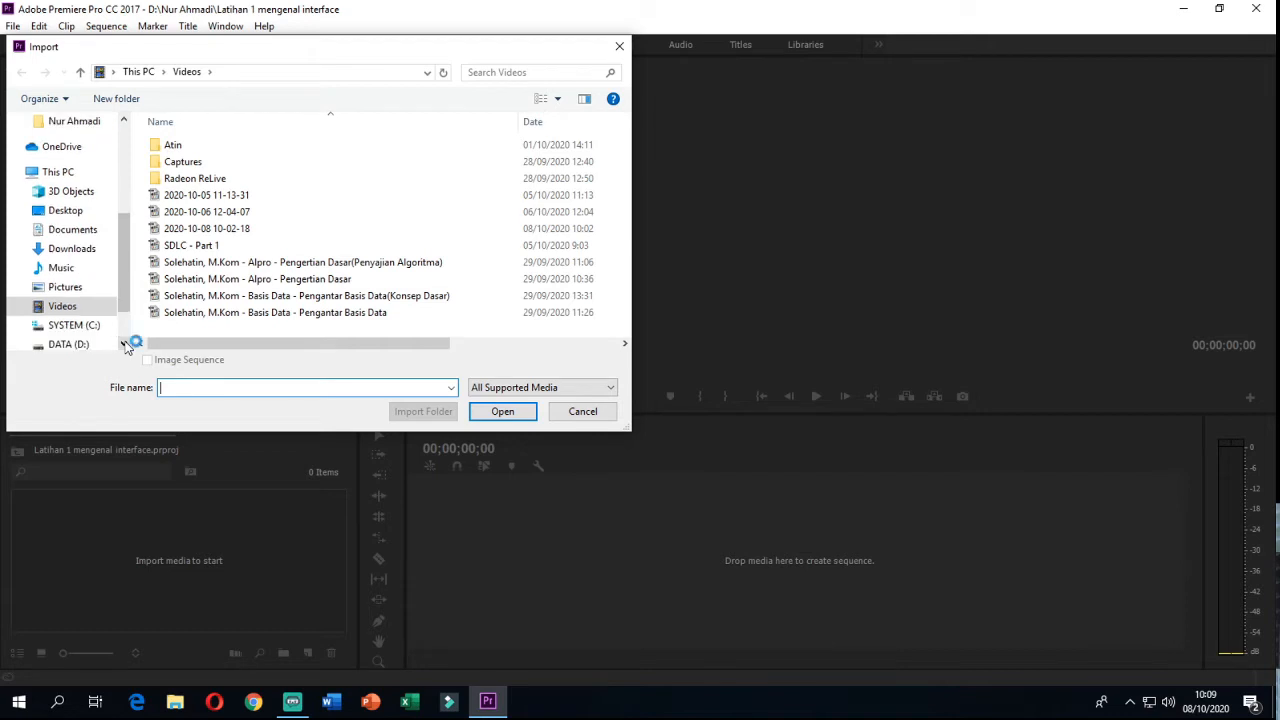
left_click(125, 344)
left_click(207, 211)
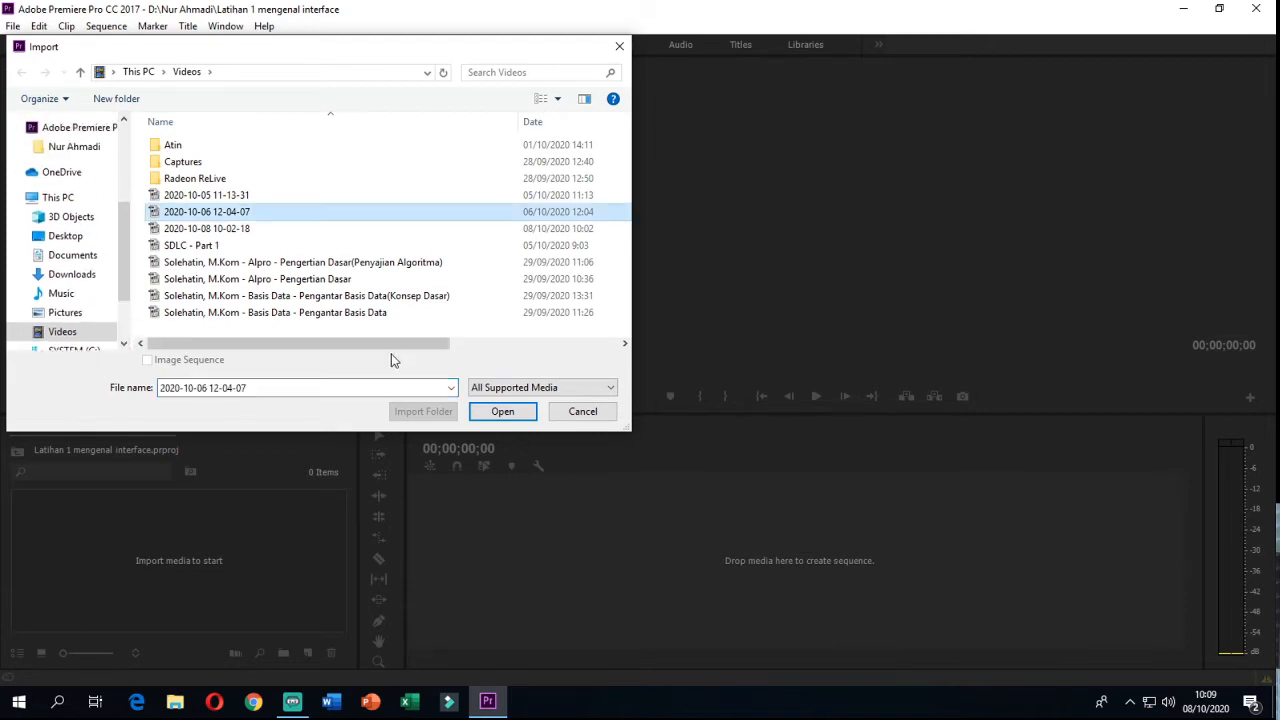
left_click(516, 408)
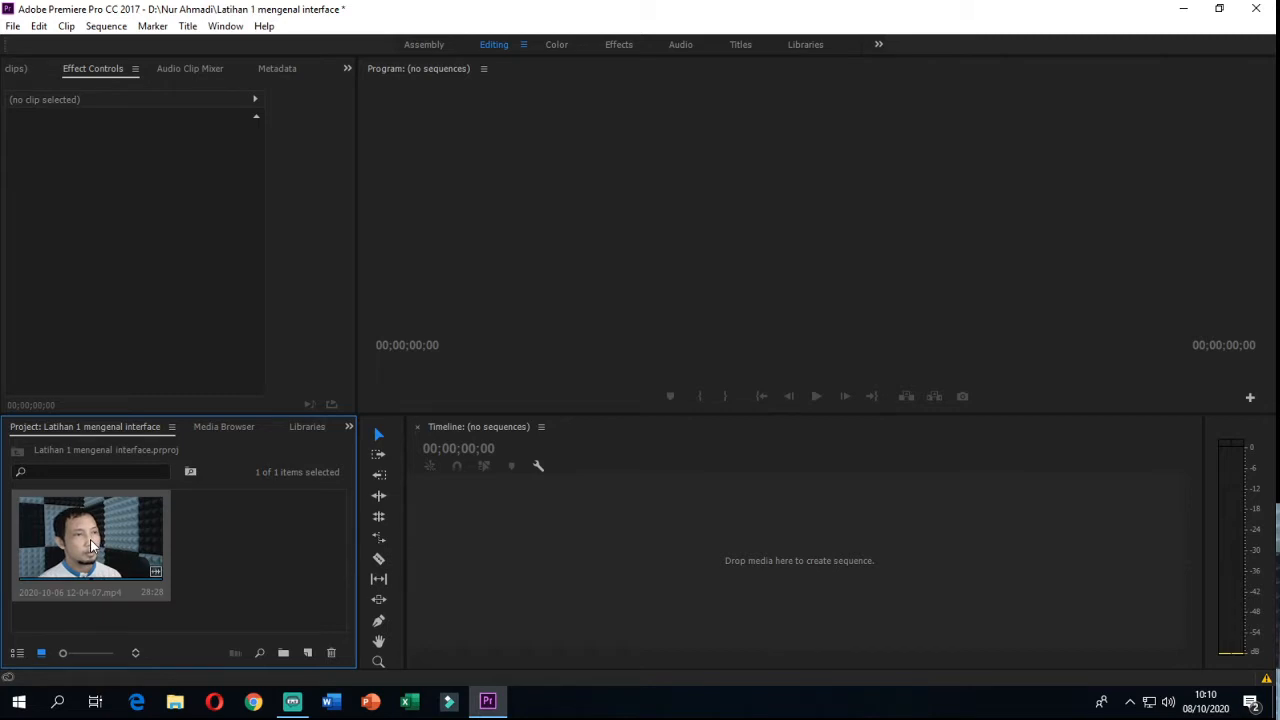
left_click_drag(126, 555, 526, 541)
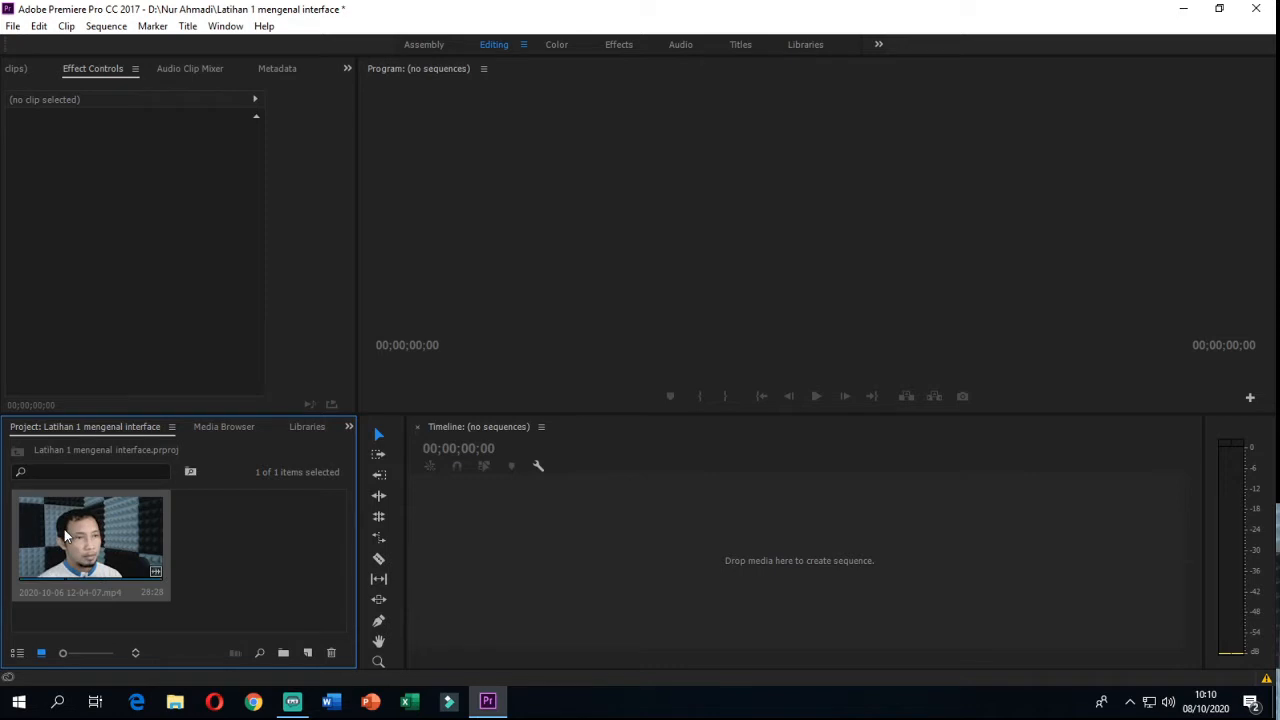
left_click_drag(65, 537, 507, 524)
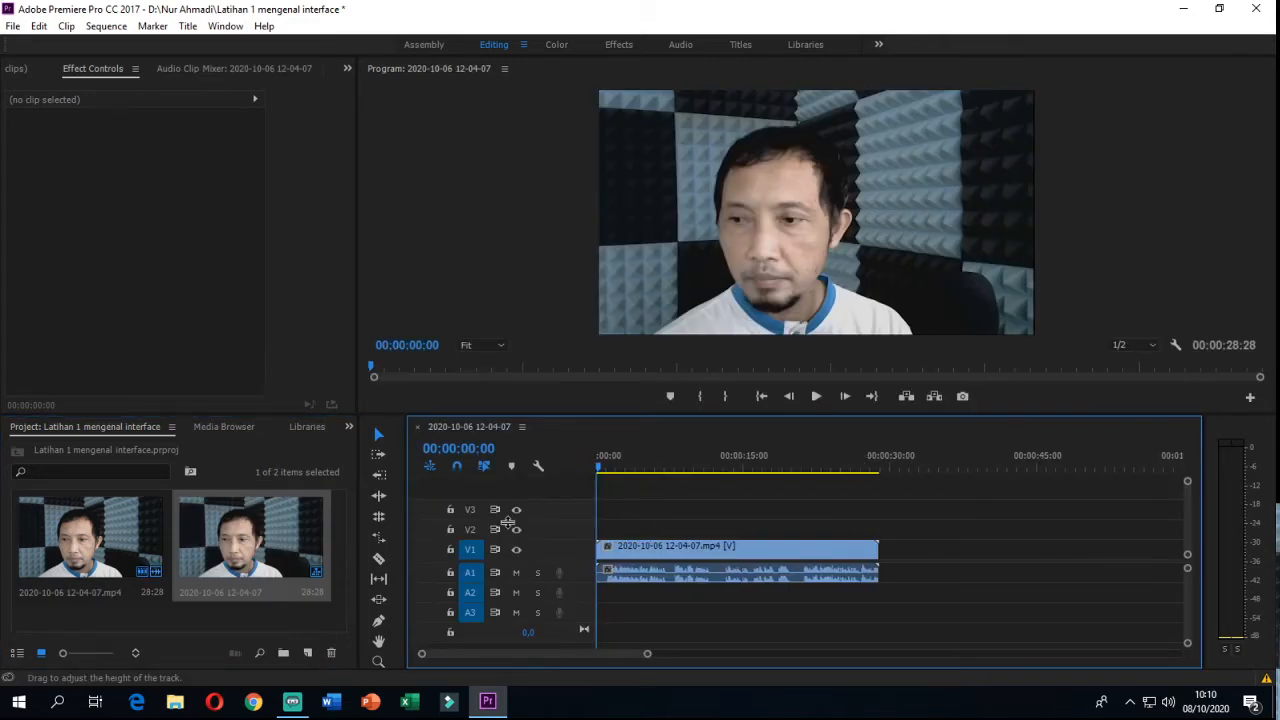
key("space")
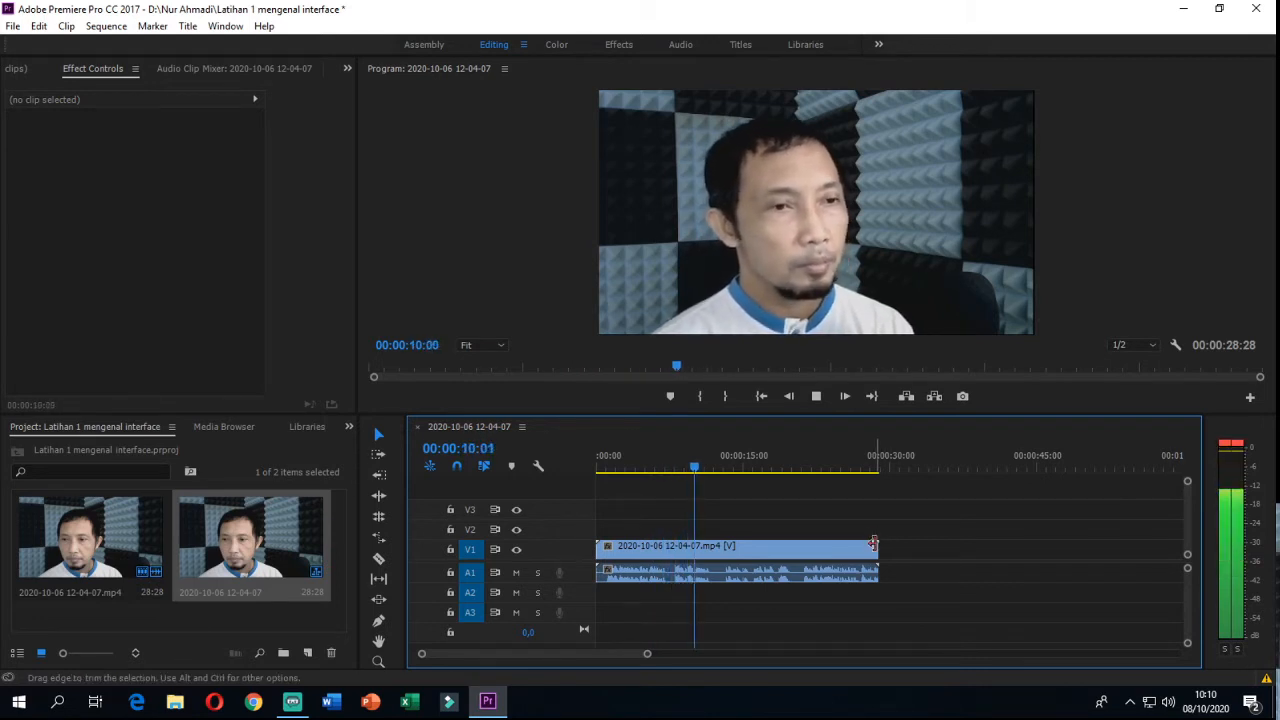
key("space")
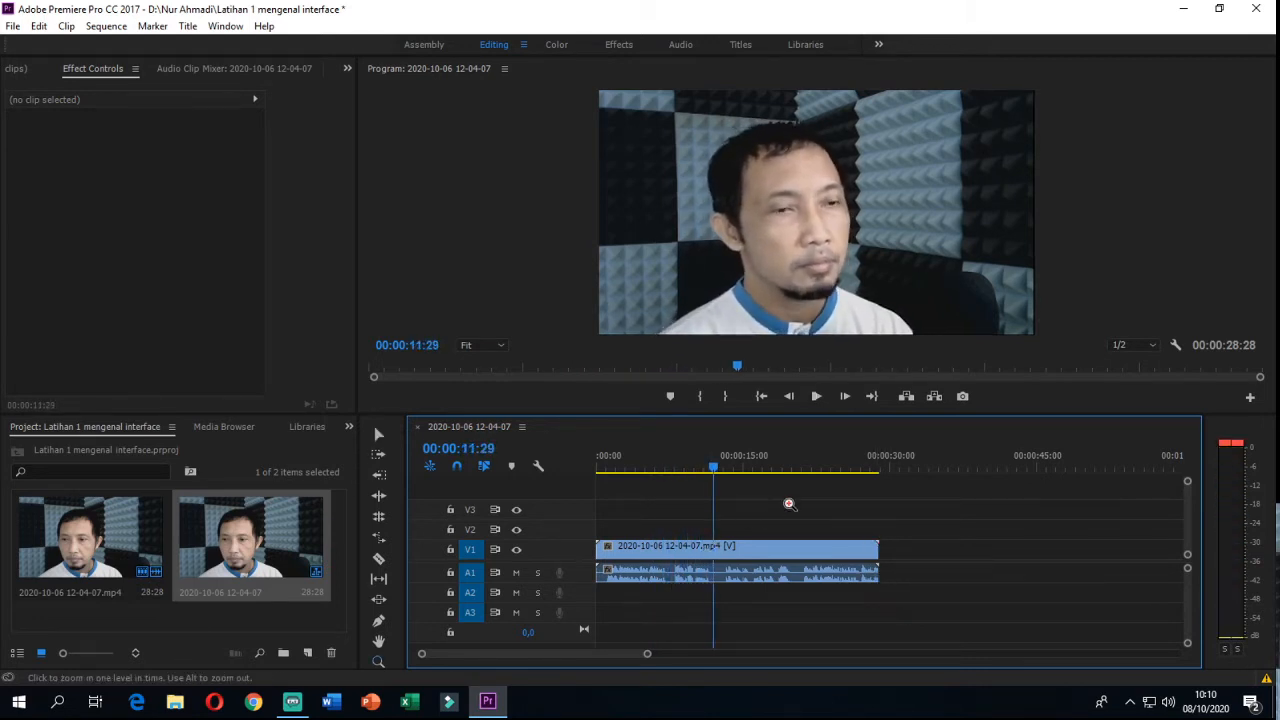
Switch through the Zoom, Razor and Selection tools and inspect the effect controls of the timeline clip
key("z")
key("c")
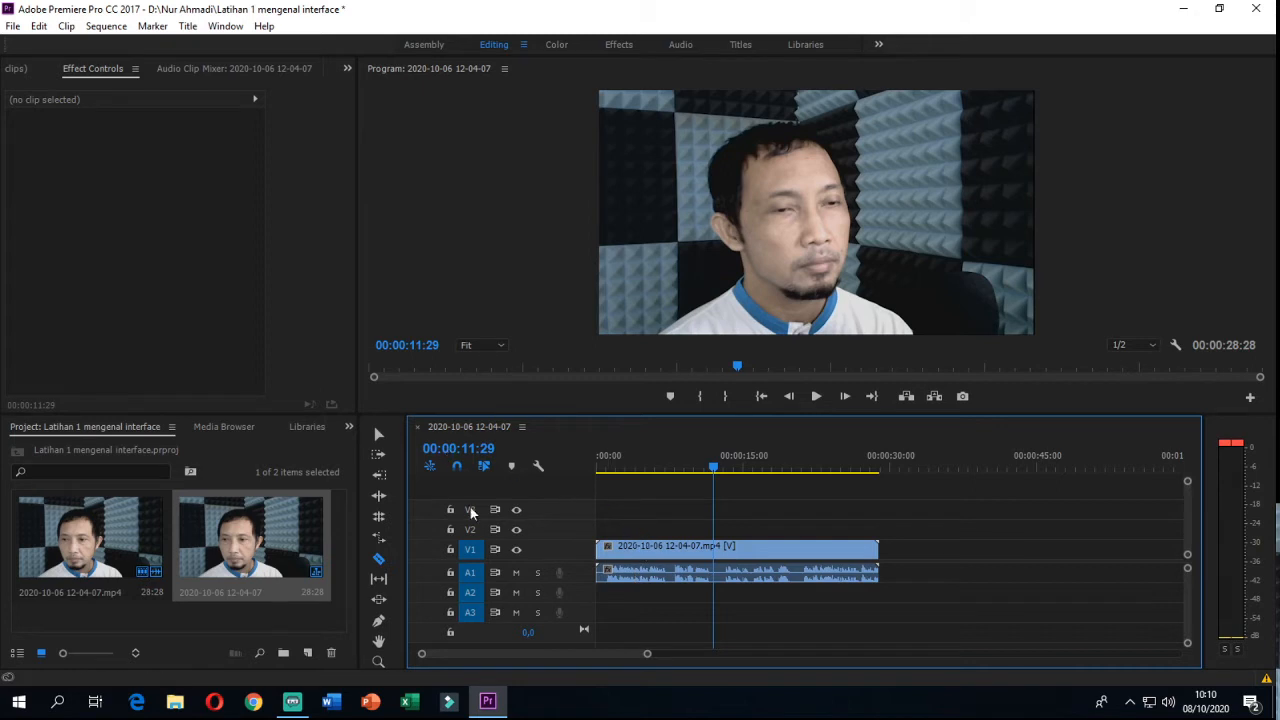
key("v")
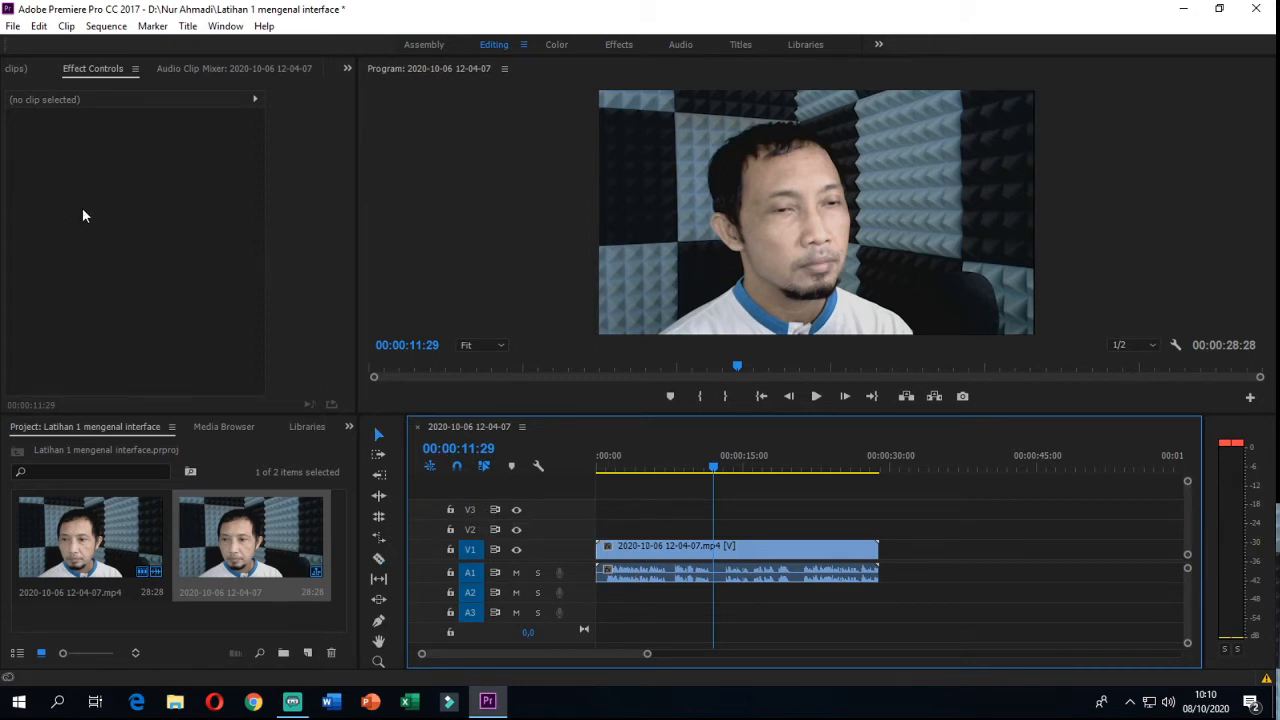
left_click(647, 551)
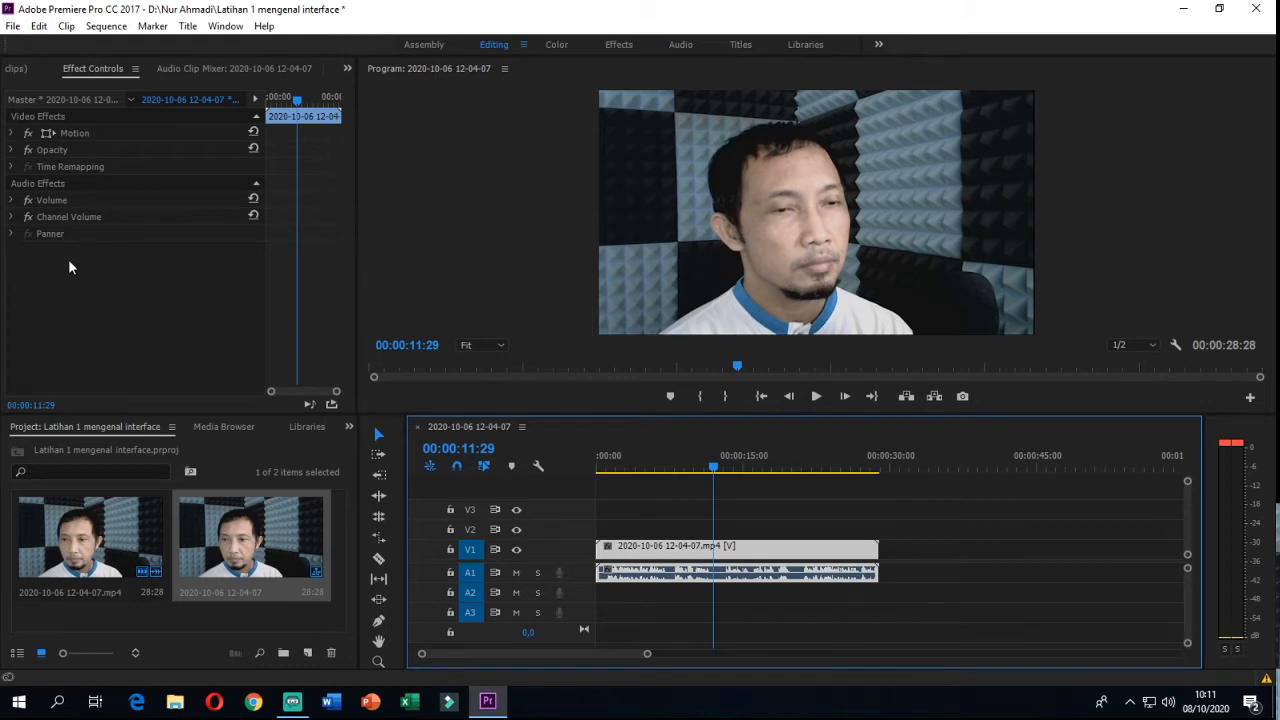
left_click(681, 513)
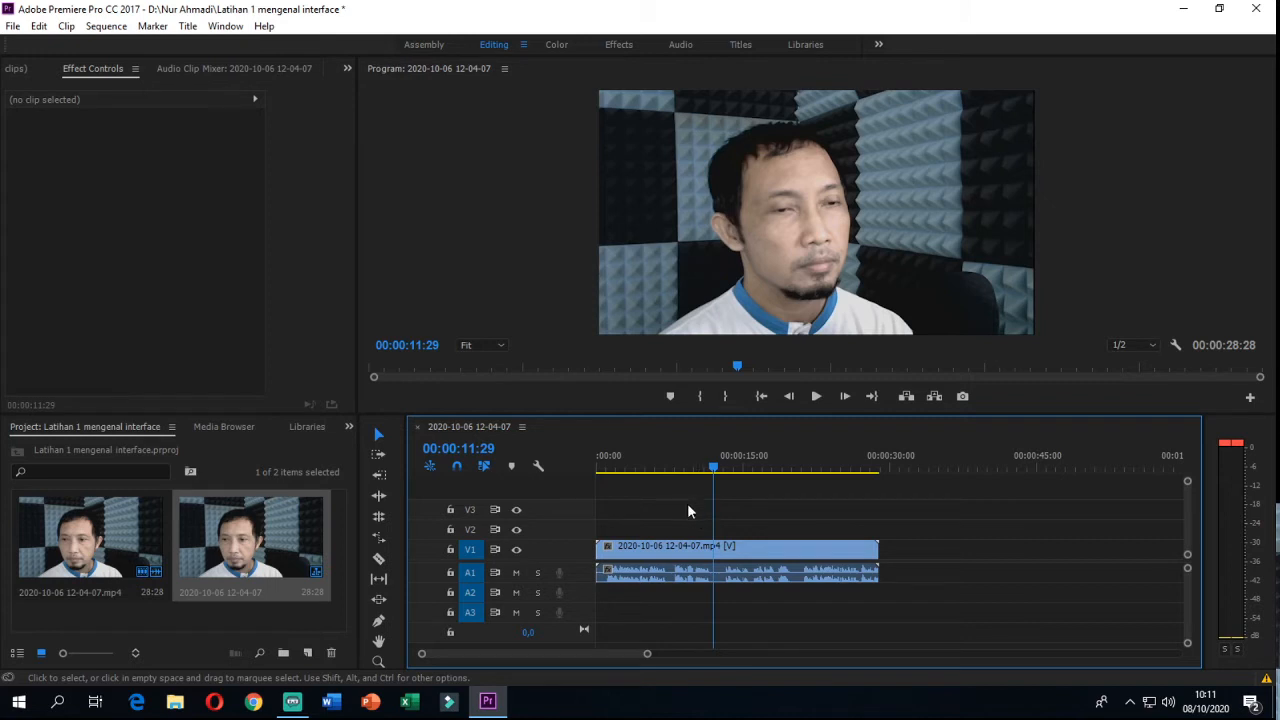
Delete the clip from the timeline and remove its empty sequence from the project
left_click(646, 551)
key("Delete")
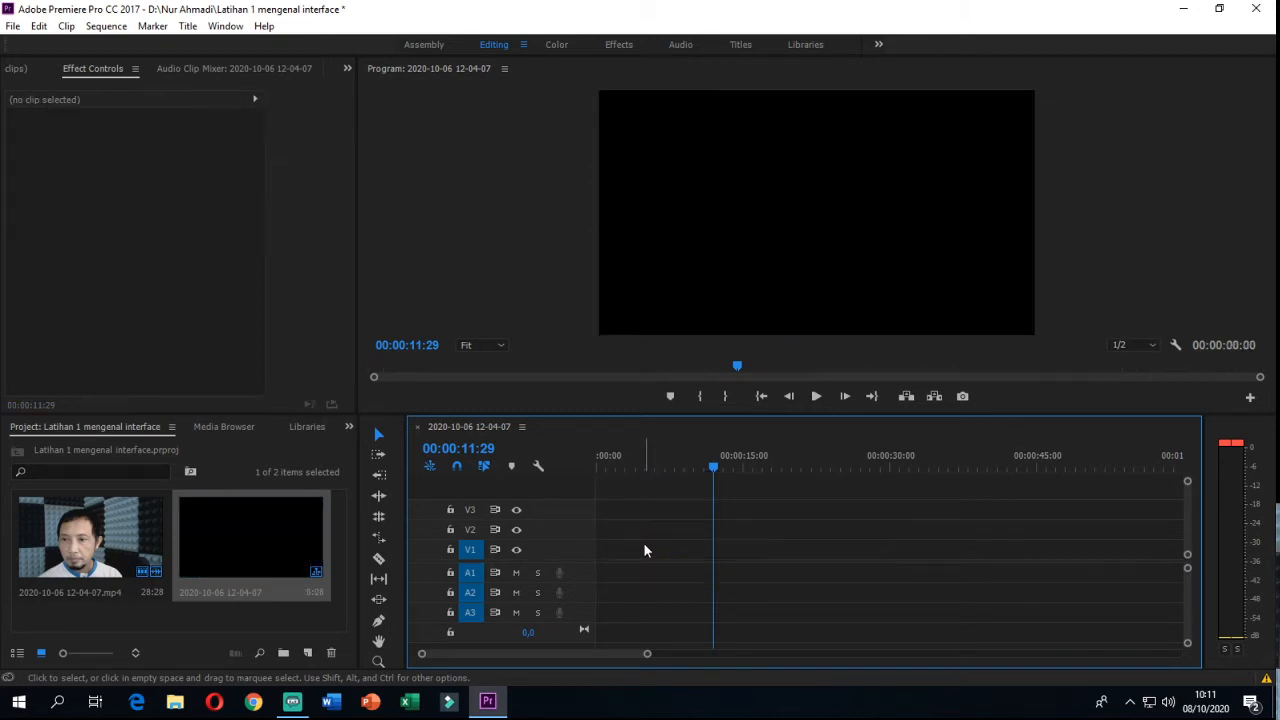
left_click(282, 539)
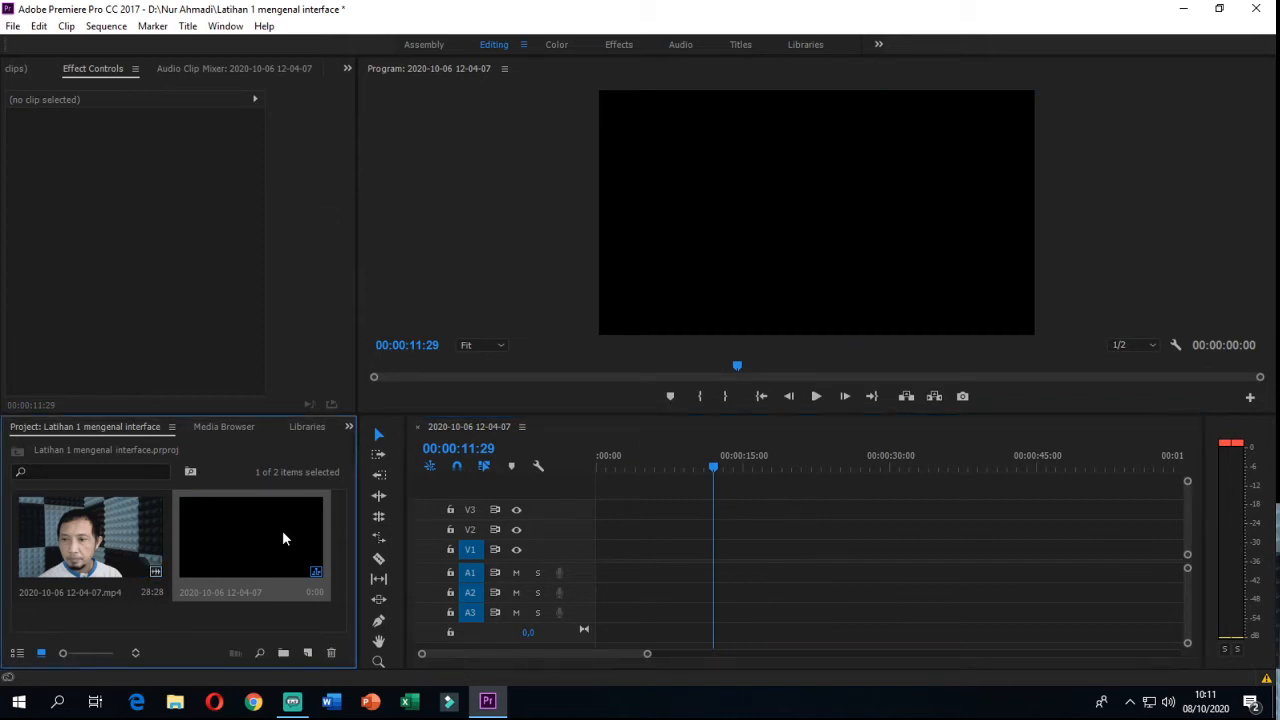
key("Delete")
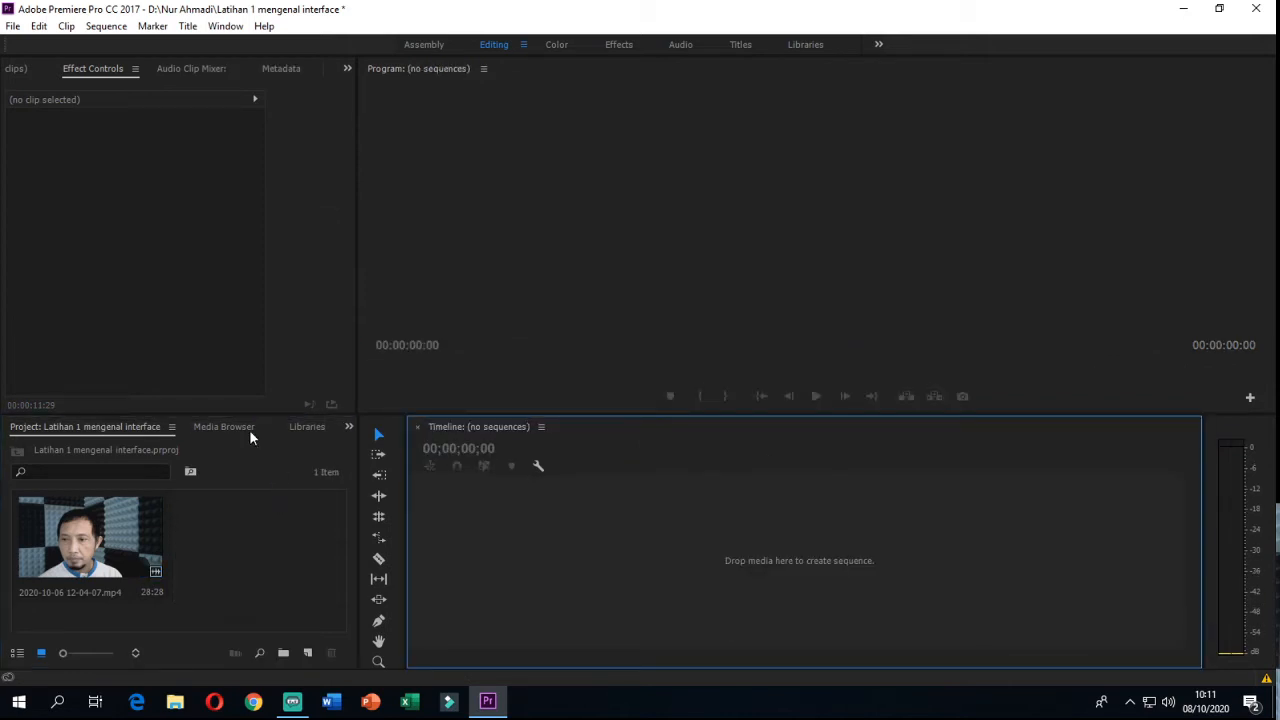
View the Audio Clip Mixer with a new sequence made from the imported clip, and undo placing the clip
left_click(69, 90)
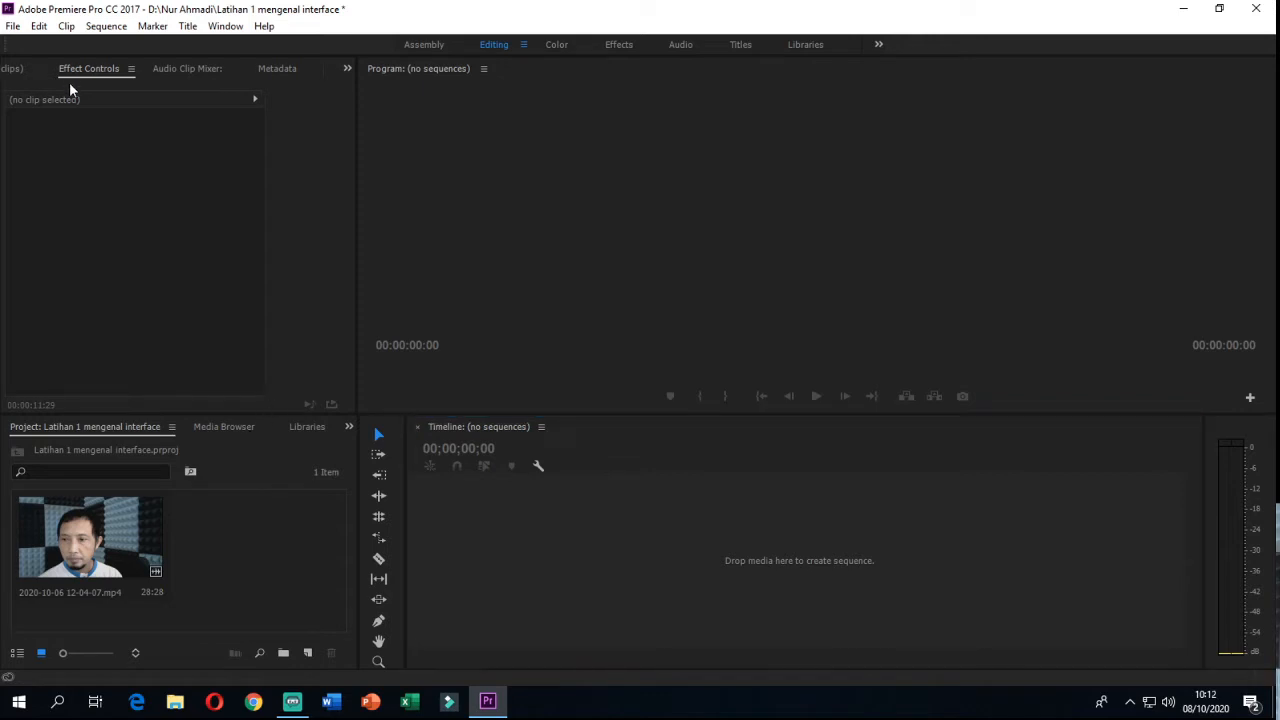
left_click(182, 67)
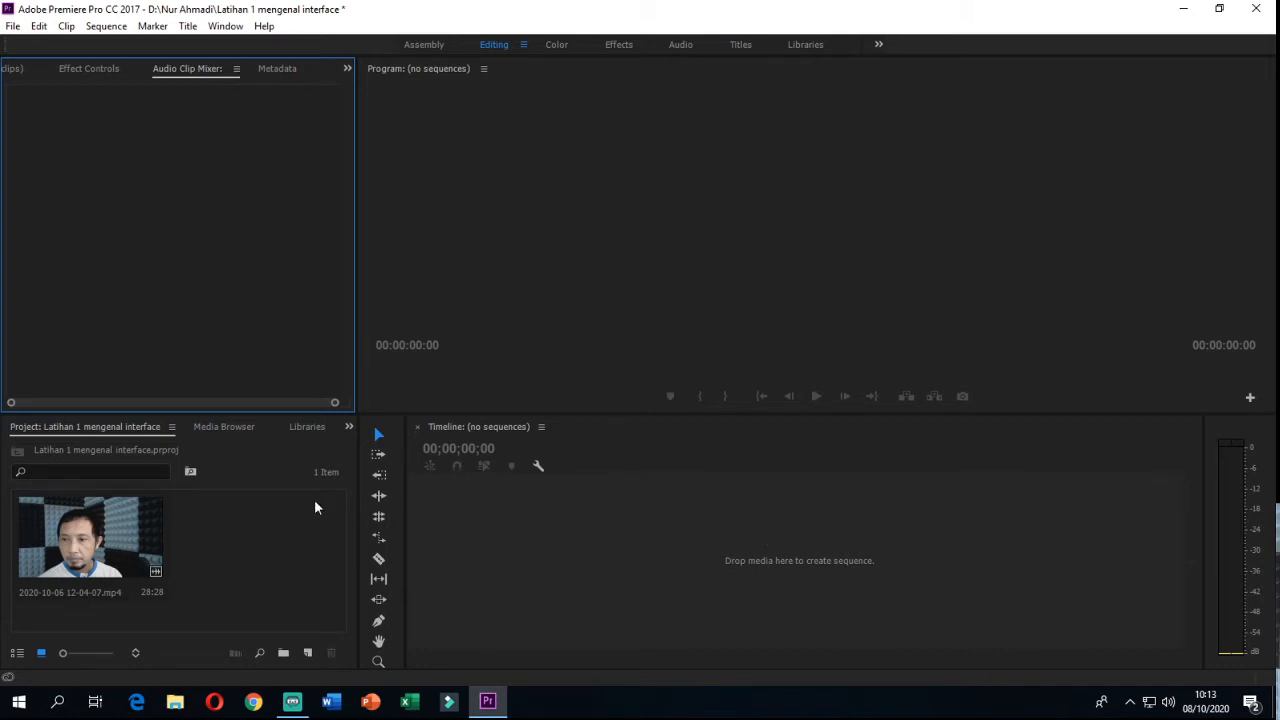
left_click(86, 535)
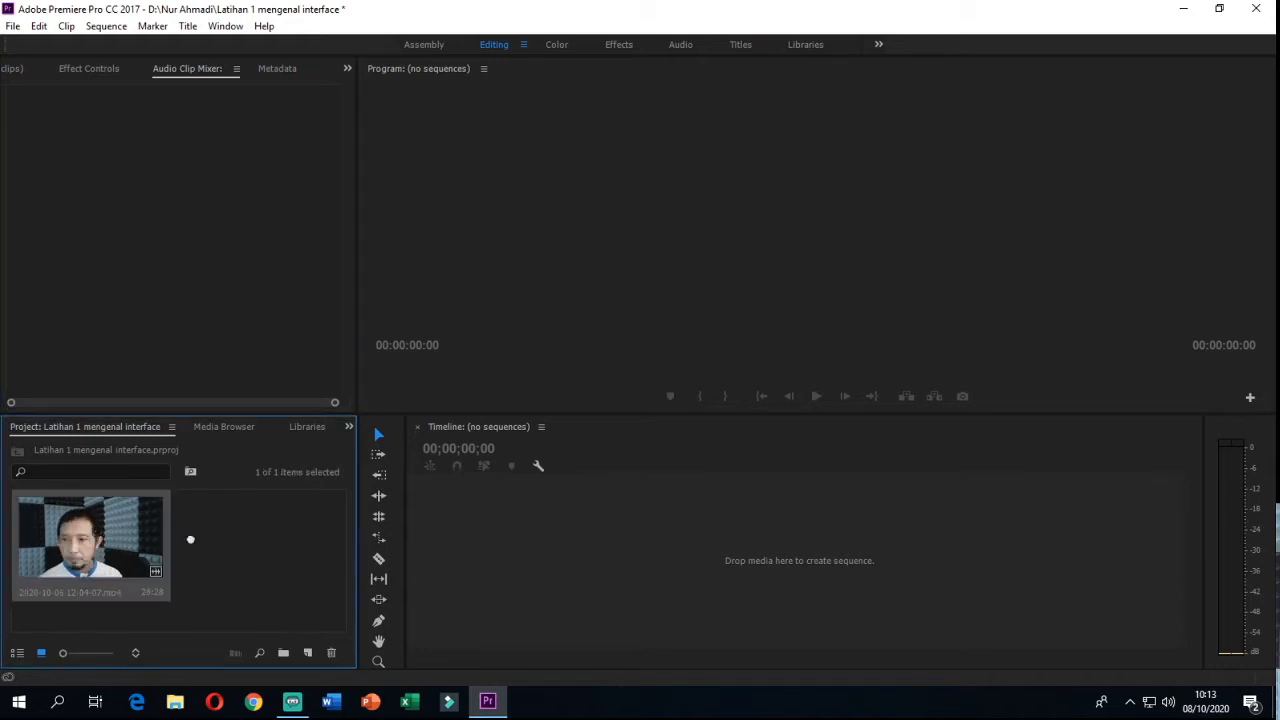
left_click_drag(329, 530, 518, 522)
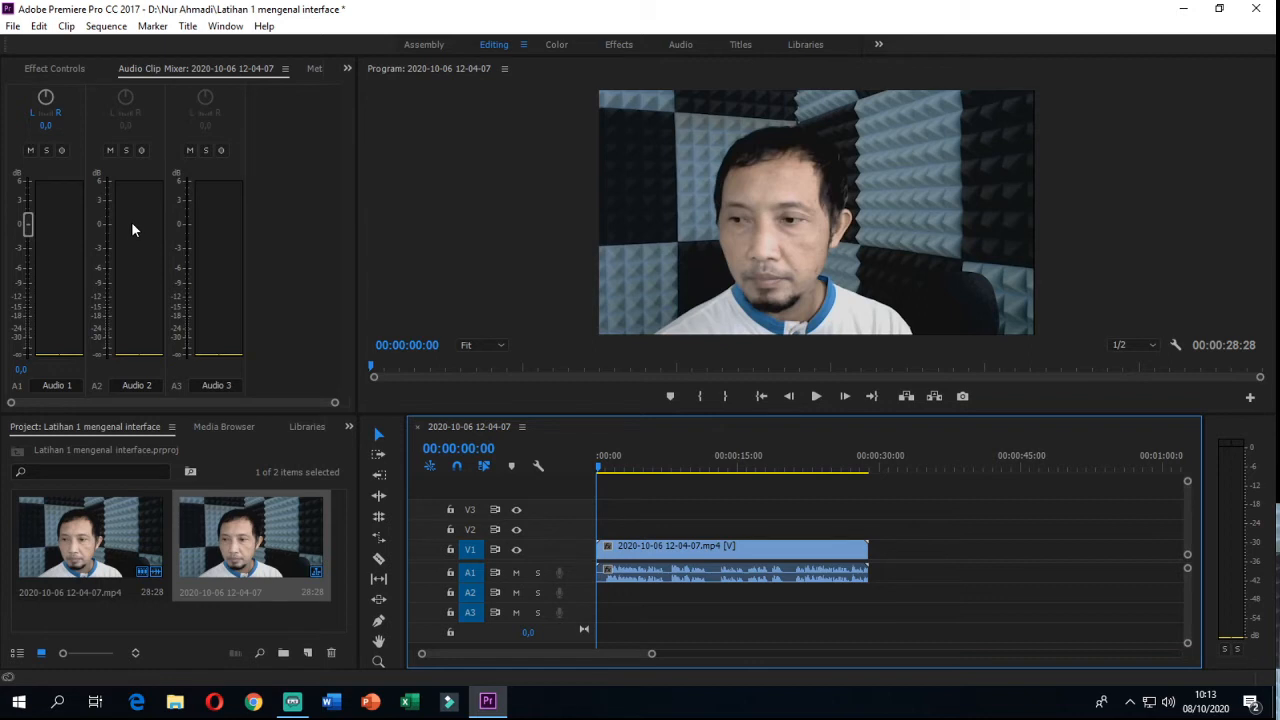
key("ctrl+z")
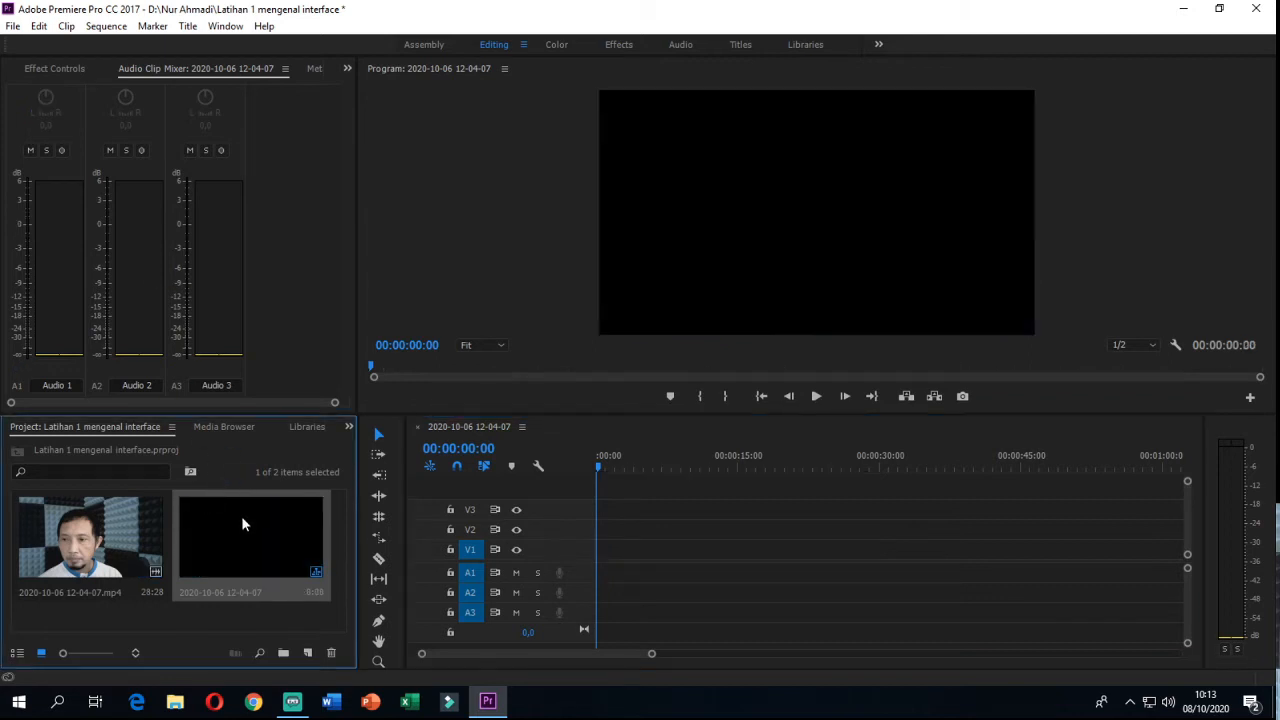
key("Delete")
left_click_drag(84, 532, 590, 528)
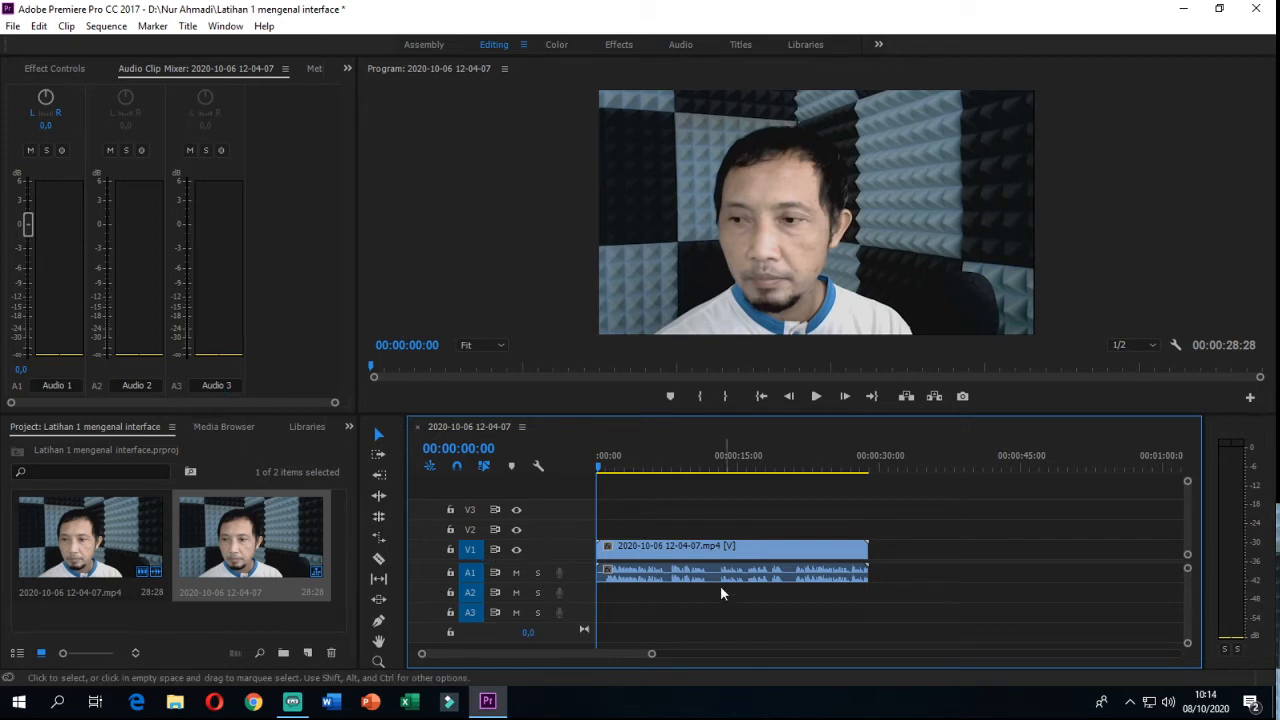
key("space")
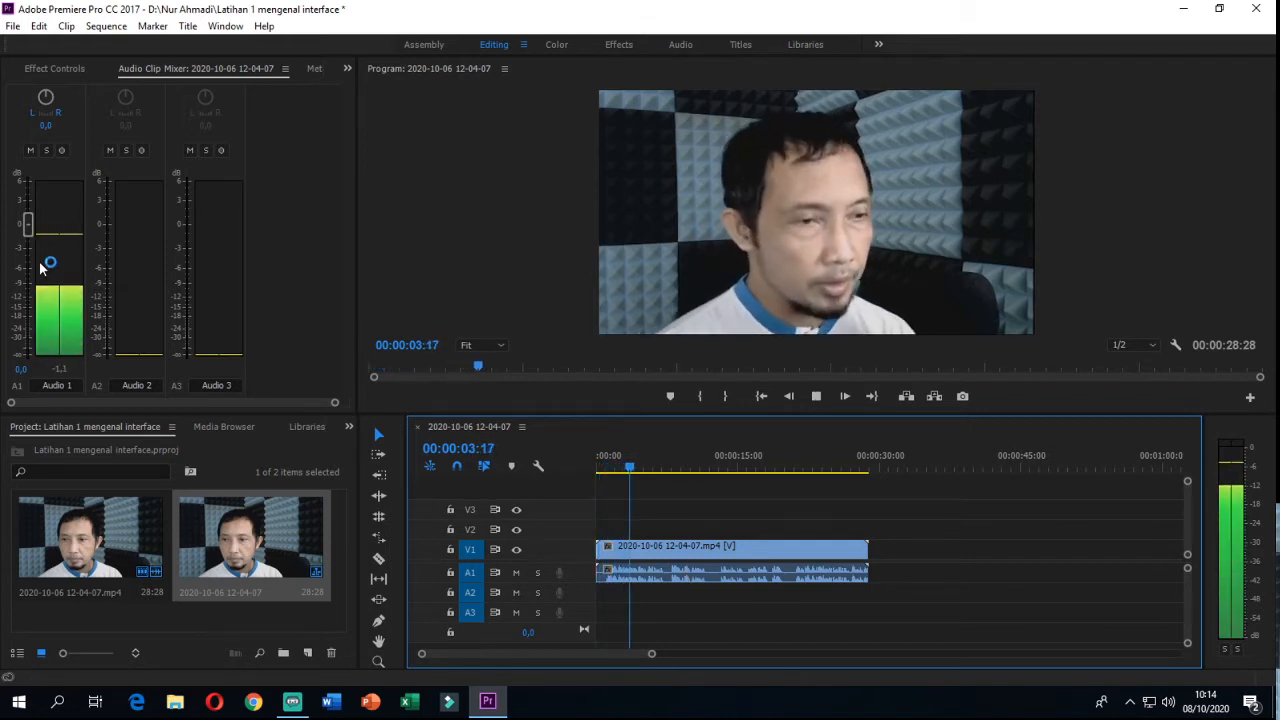
key("space")
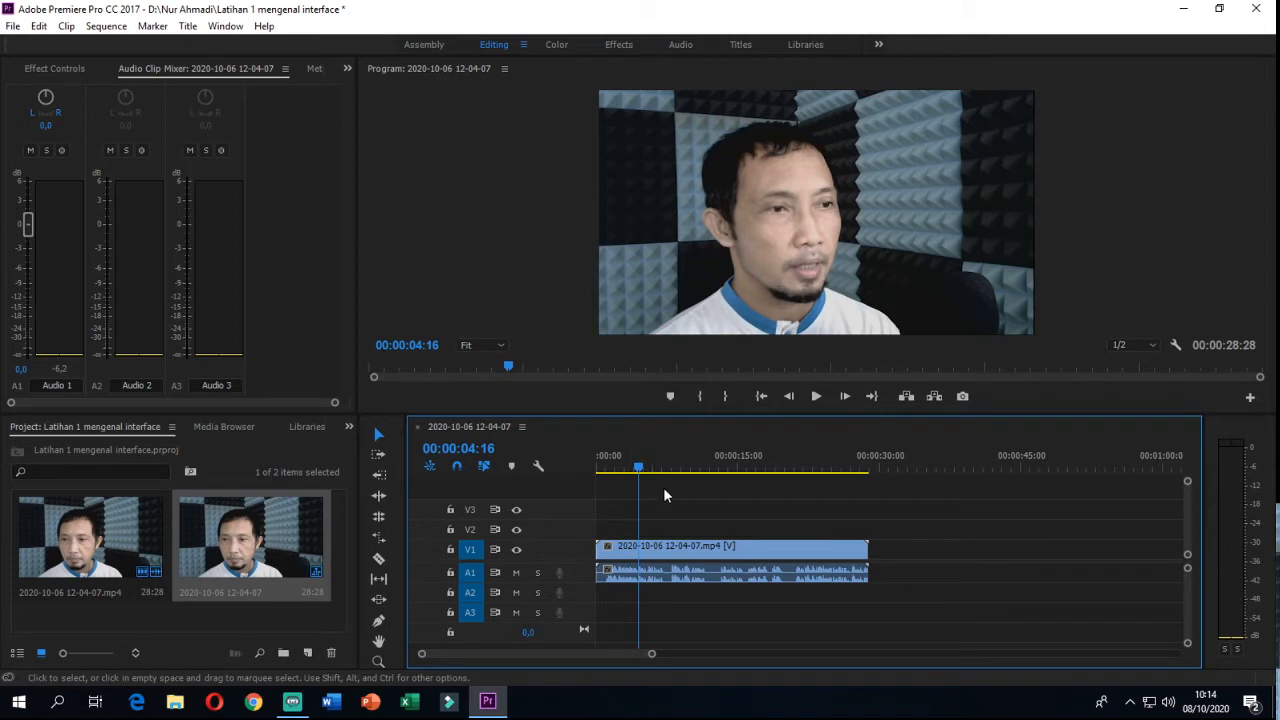
left_click(816, 397)
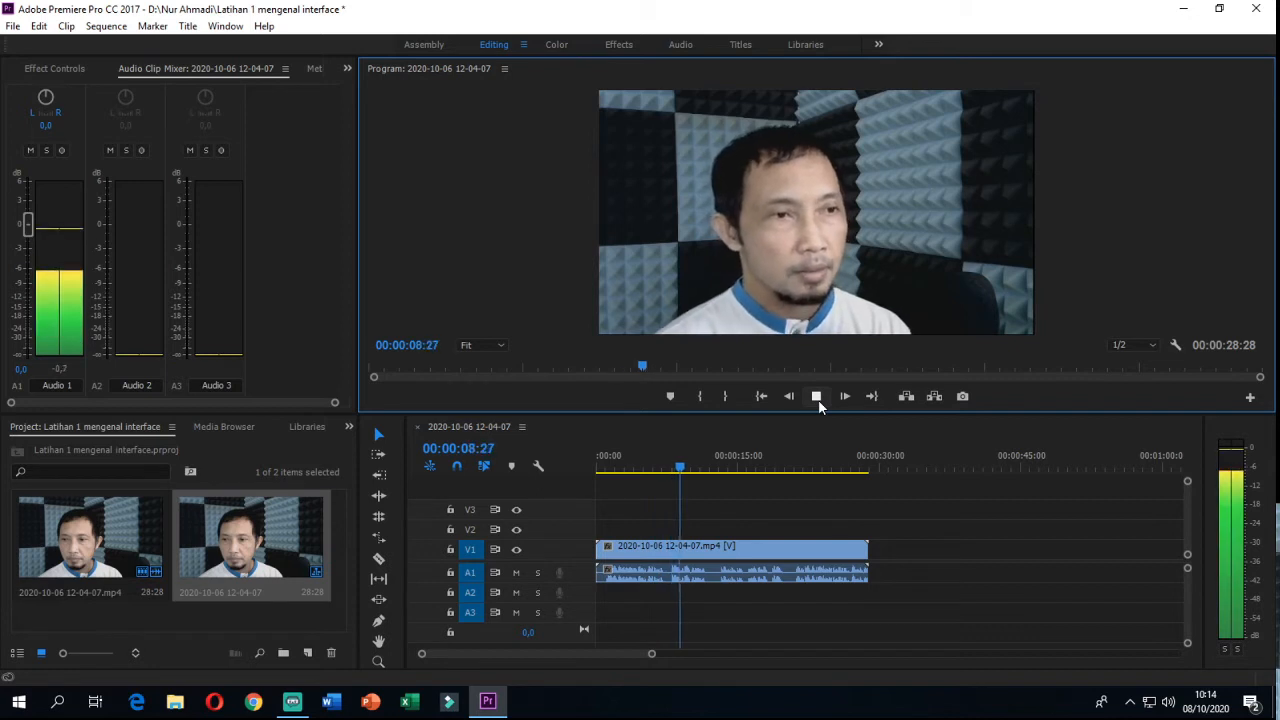
left_click(816, 396)
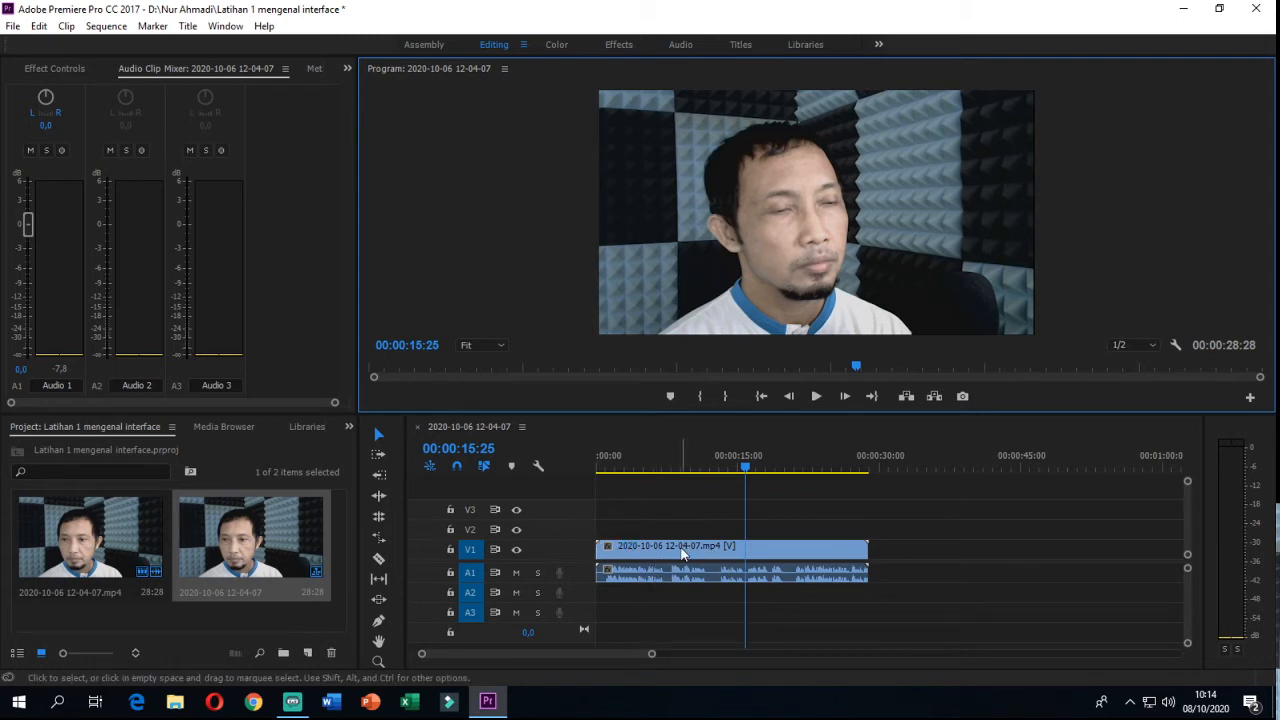
Select the clip on the timeline and expand the Audio 1 track to show its waveform larger
left_click(721, 616)
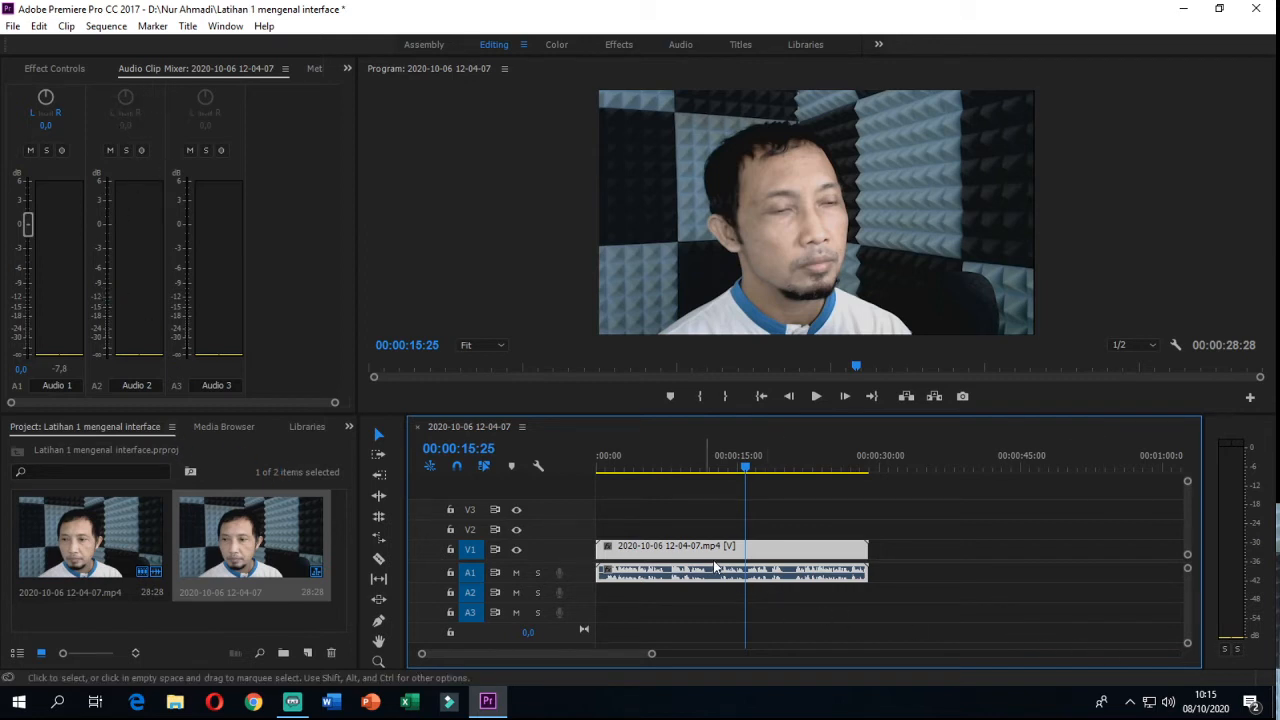
double_click(560, 584)
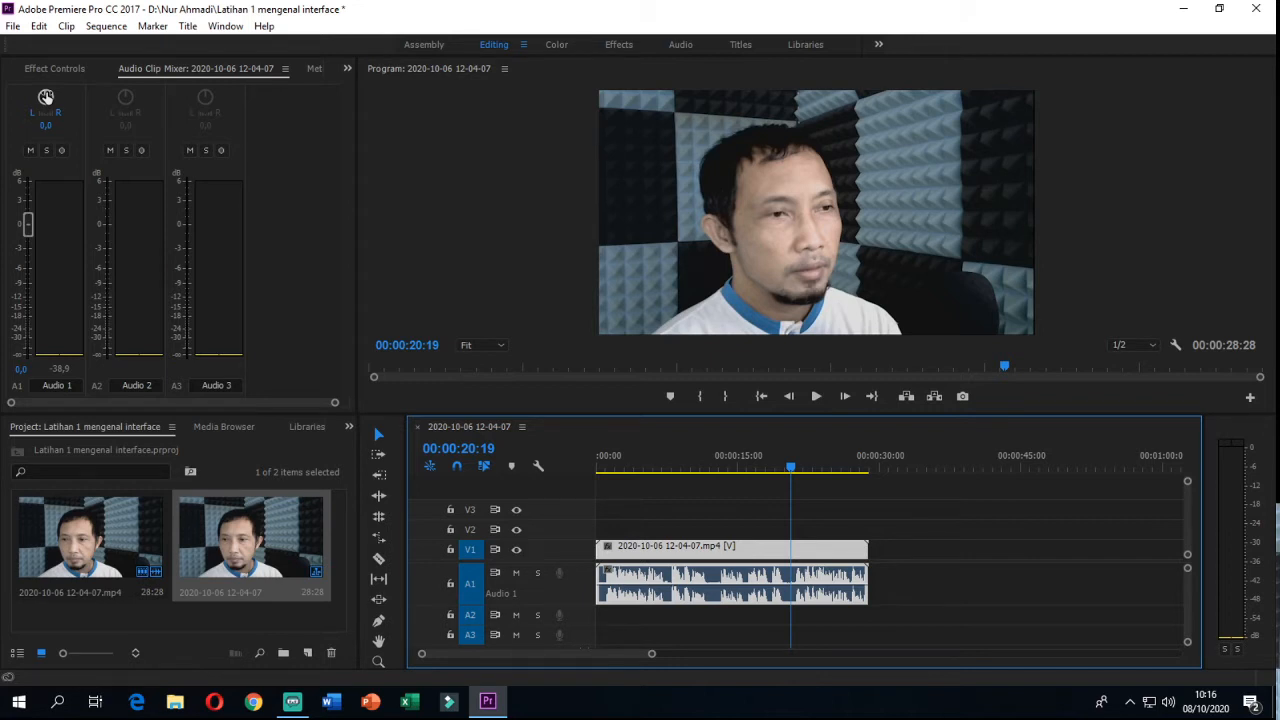
Pan Audio 1 fully left to -100 in the Audio Clip Mixer and play the sequence from near its start
left_click(45, 97)
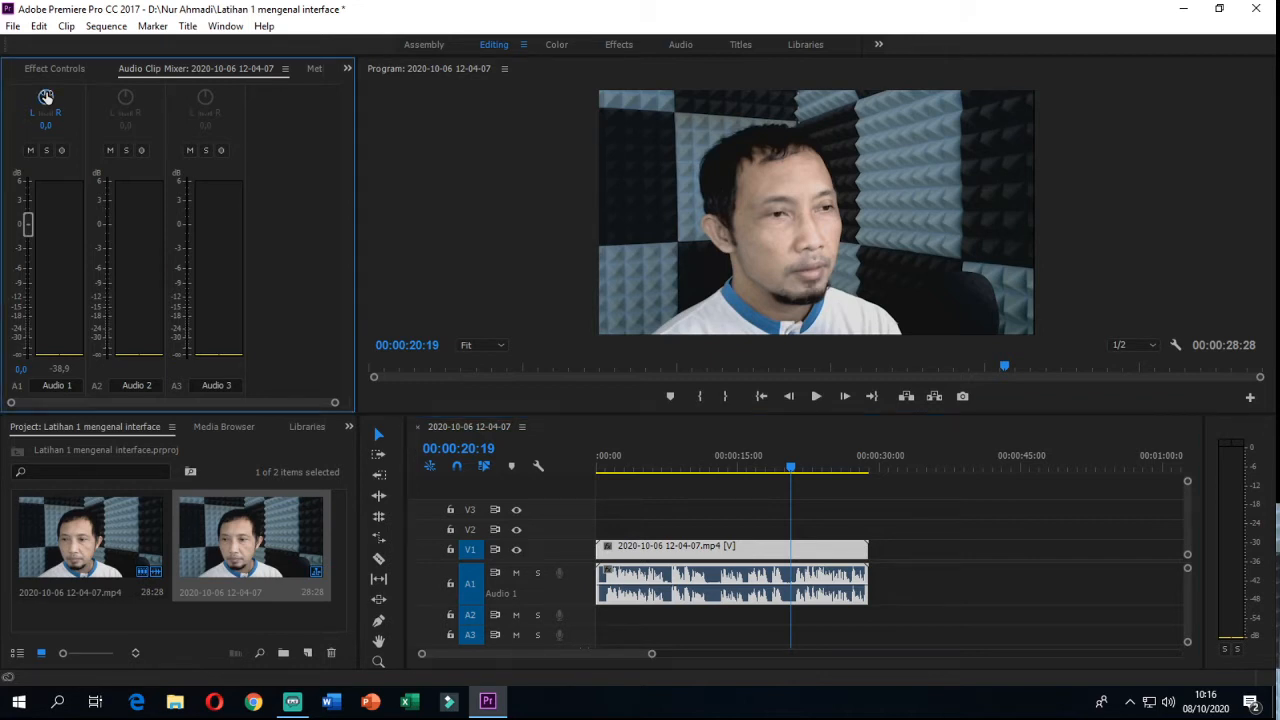
left_click_drag(45, 97, 20, 120)
left_click(603, 468)
key("space")
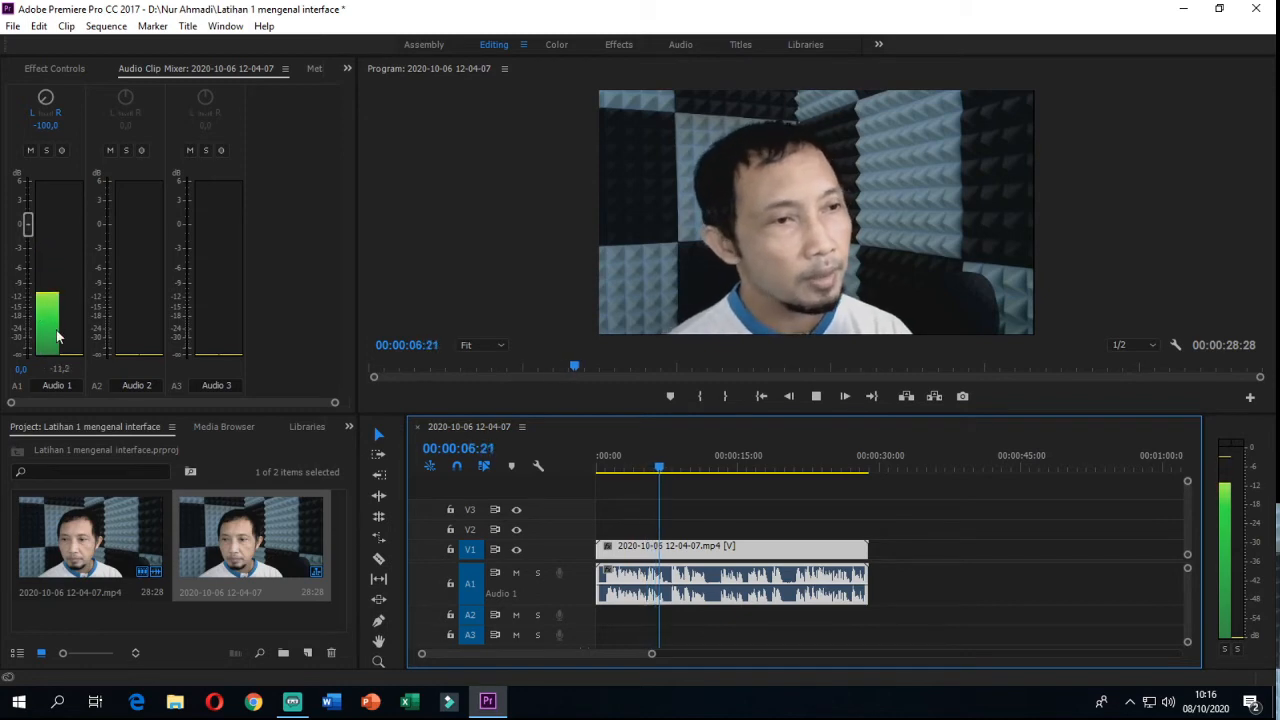
key("space")
key("space")
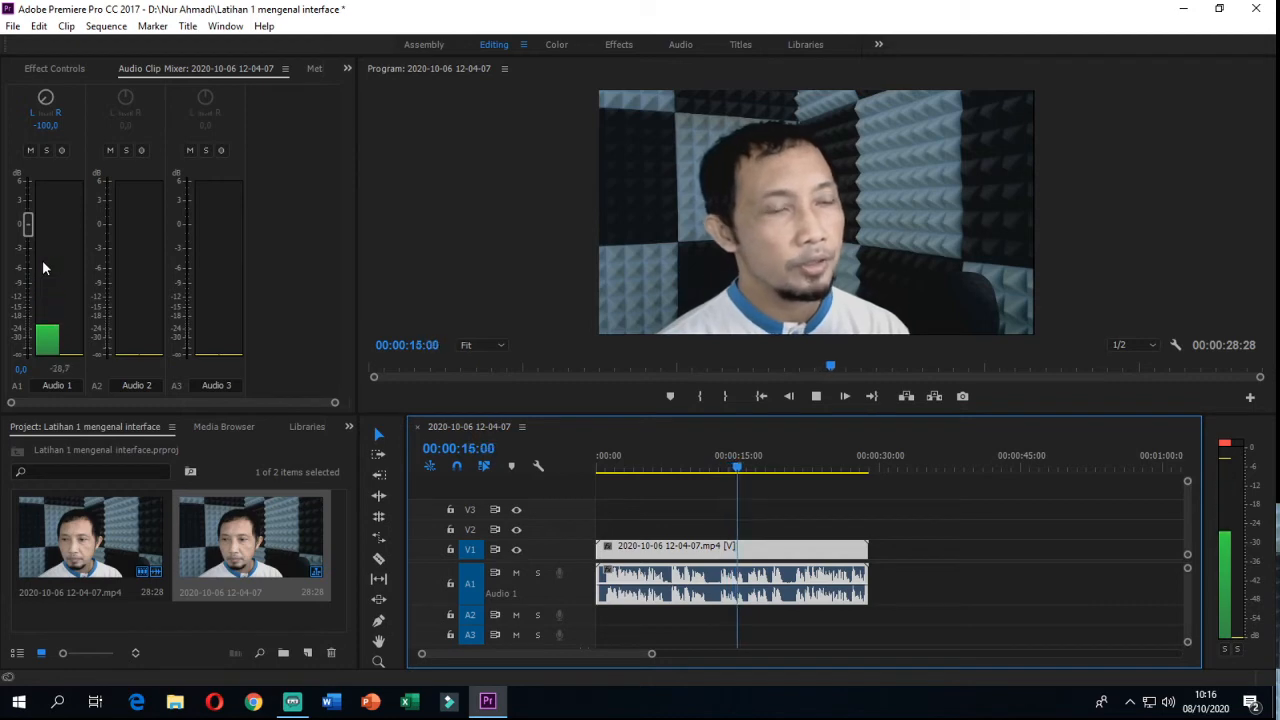
key("space")
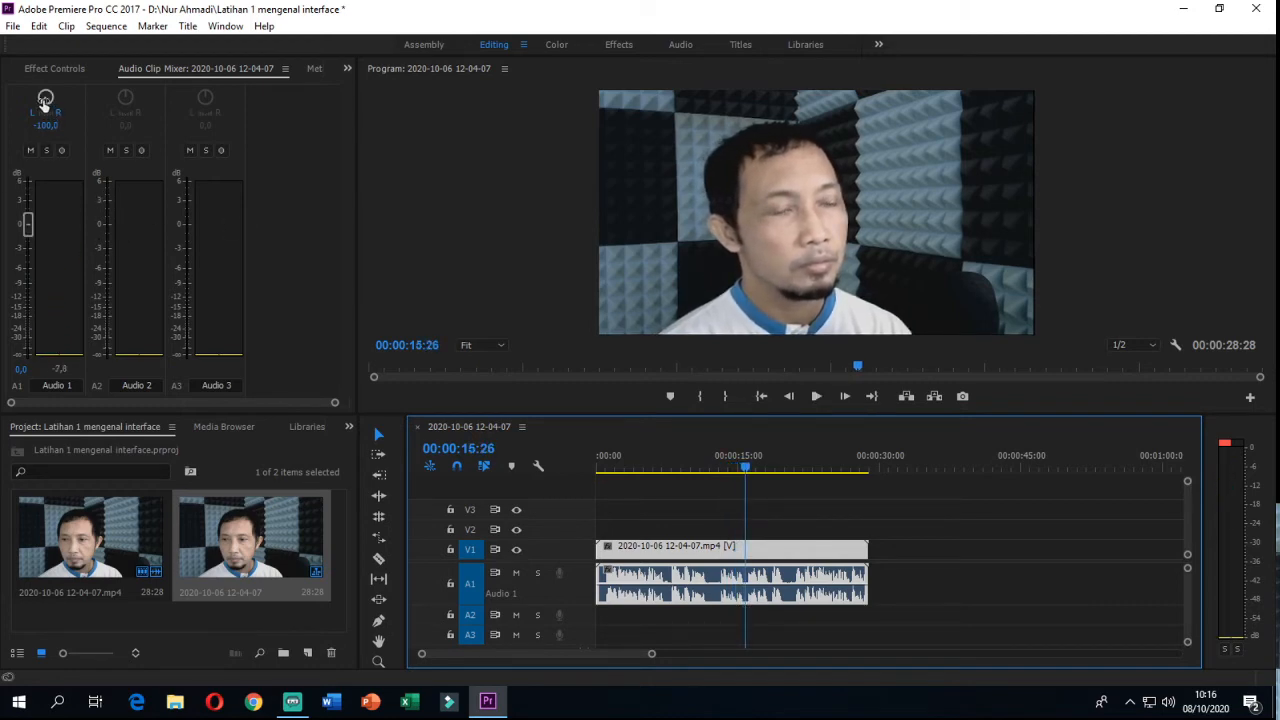
Pan Audio 1 fully right to 100 and play another part of the sequence
left_click_drag(45, 103, 258, 168)
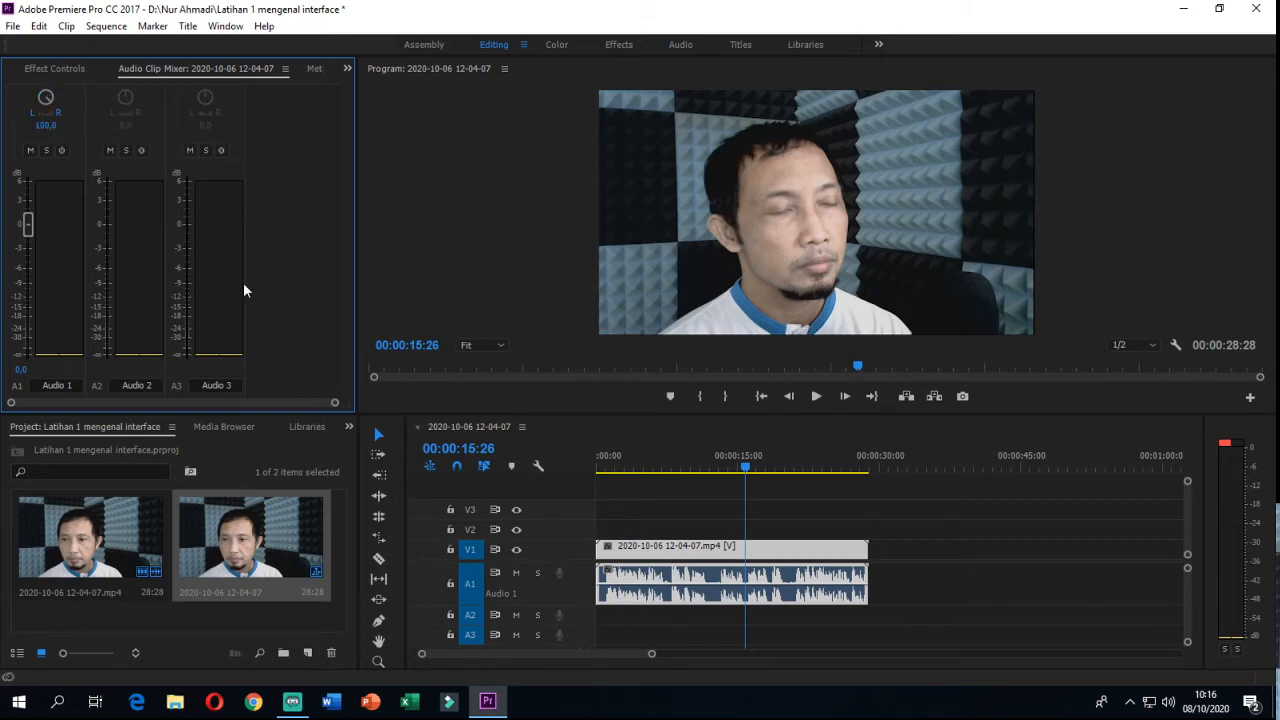
key("space")
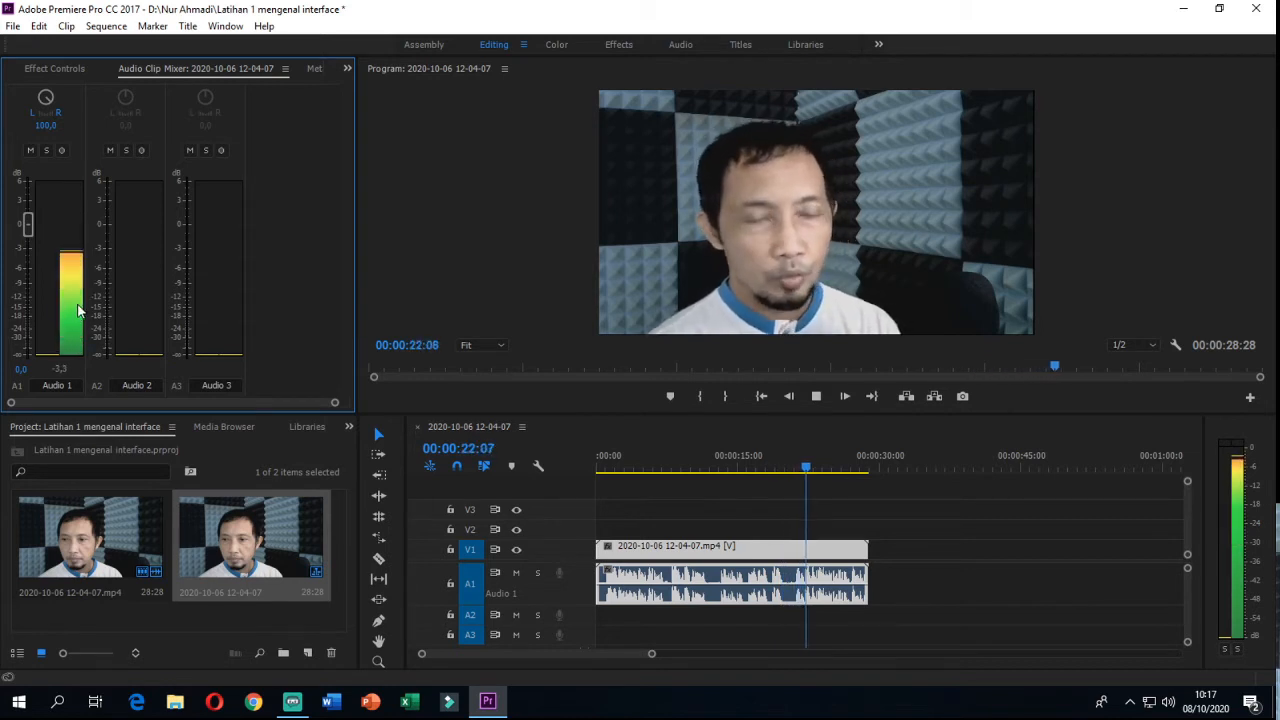
key("space")
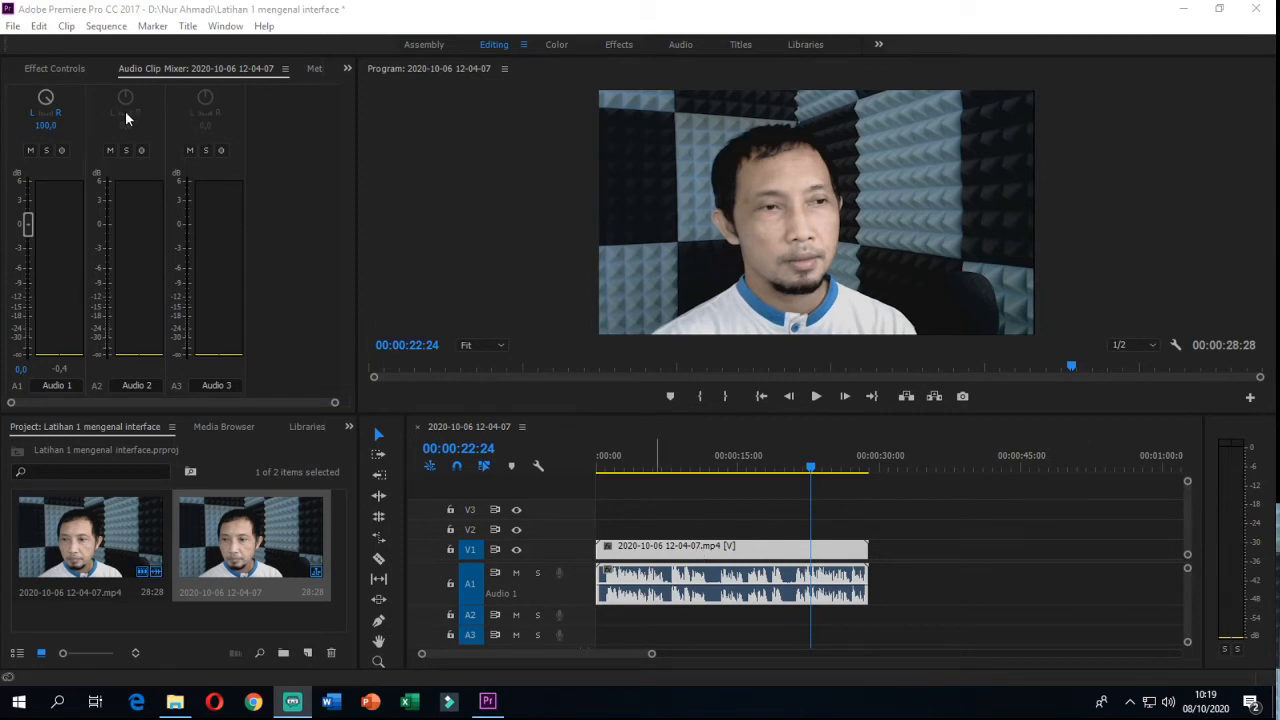
Reset the Audio 1 pan to 0 in the Audio Clip Mixer
left_click(40, 128)
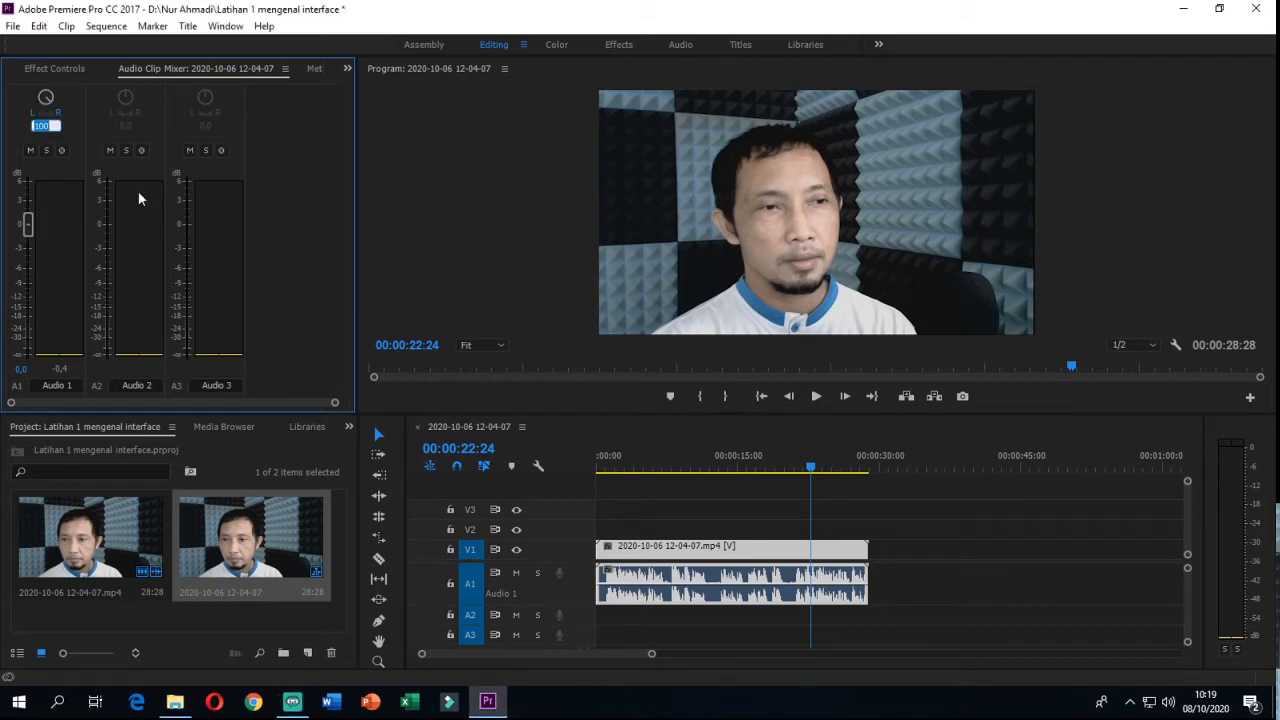
type("0")
key("Return")
Play the sequence from near its start while muting and unmuting Audio 1, and toggle solo for that track on and off
left_click(604, 456)
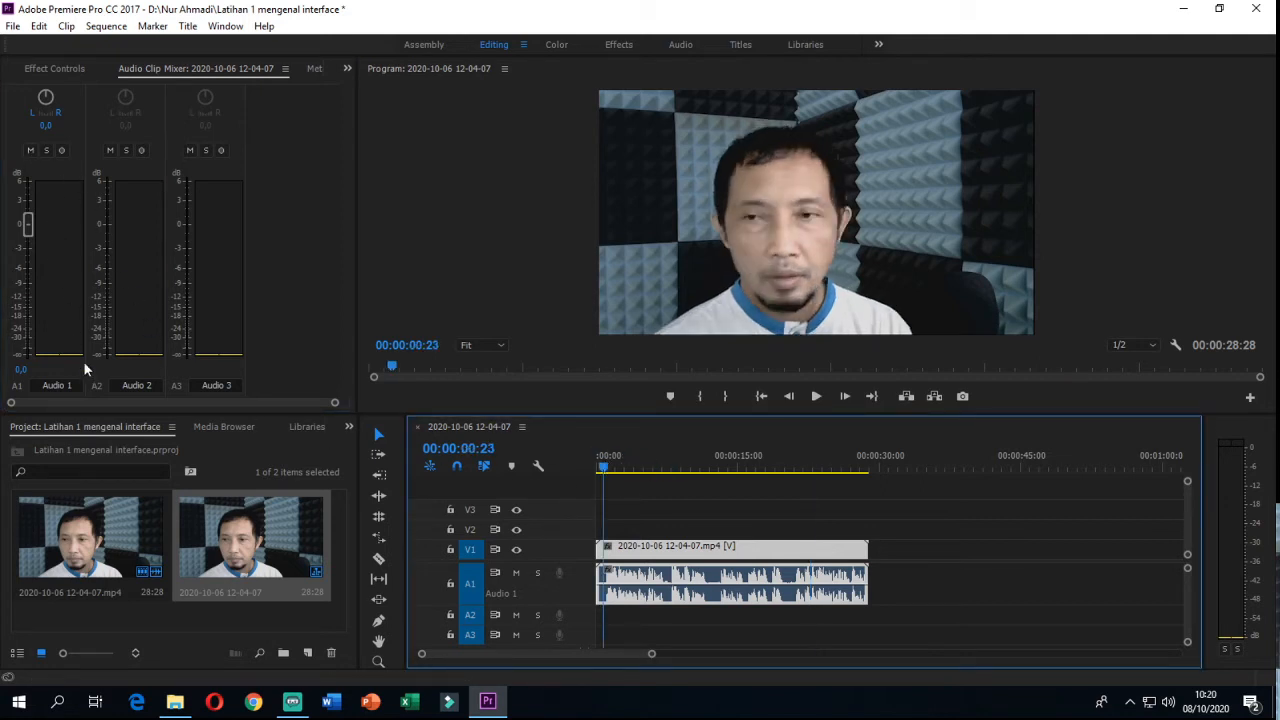
left_click(816, 396)
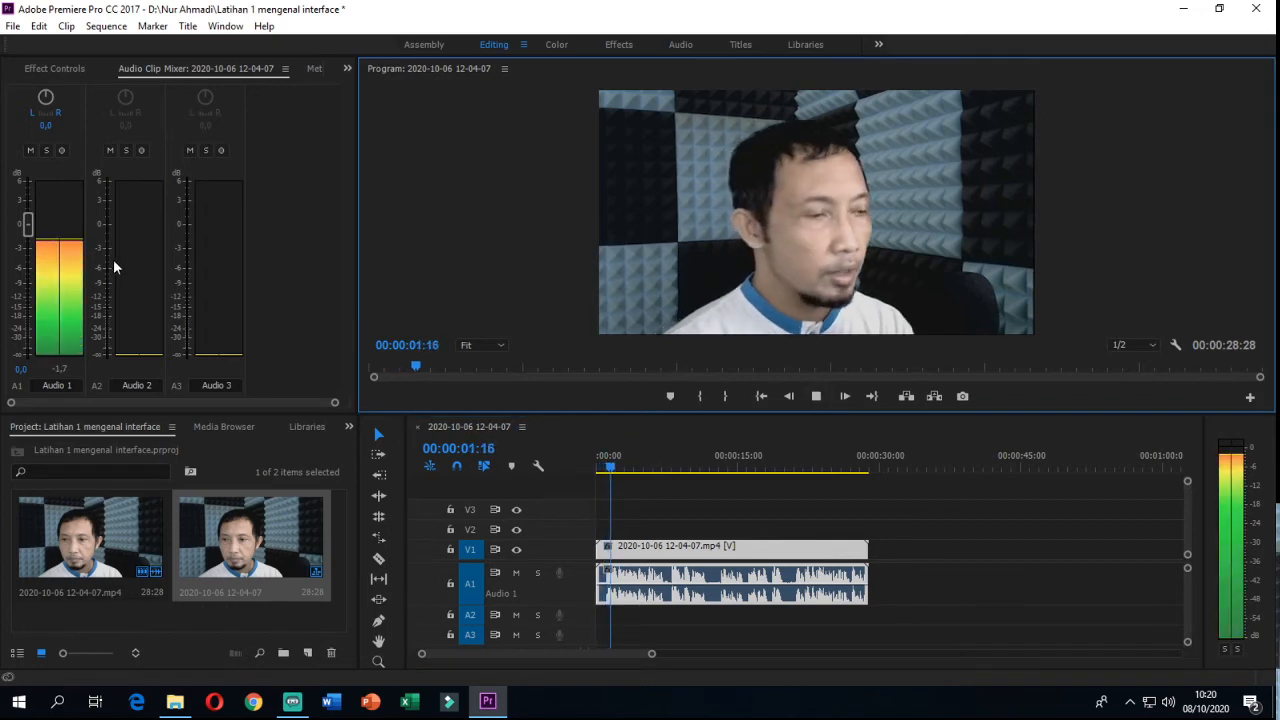
left_click(30, 151)
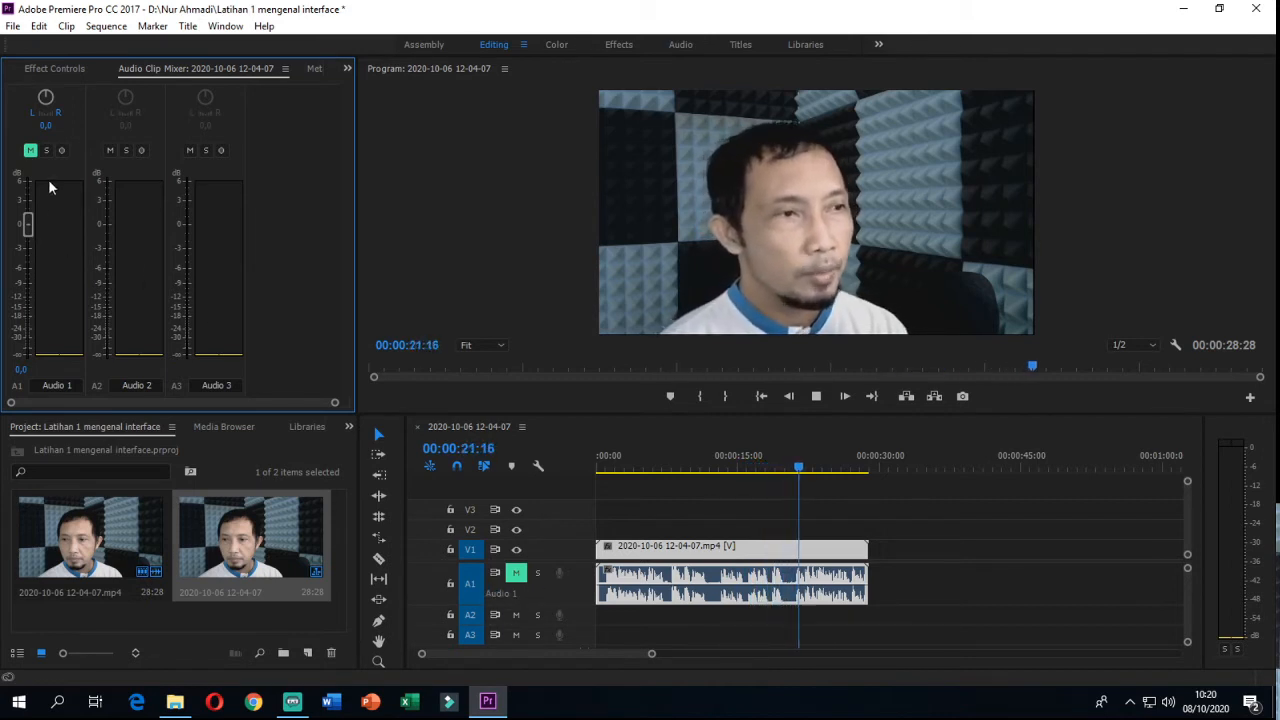
left_click(30, 150)
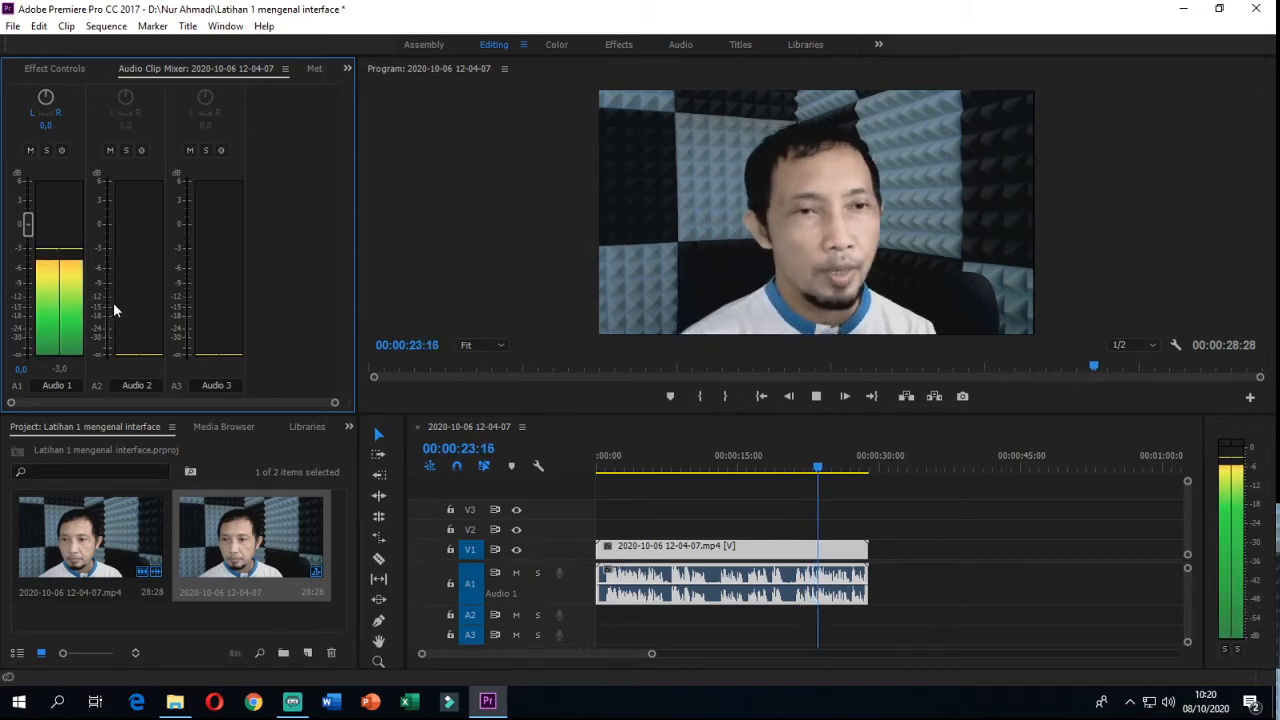
key("space")
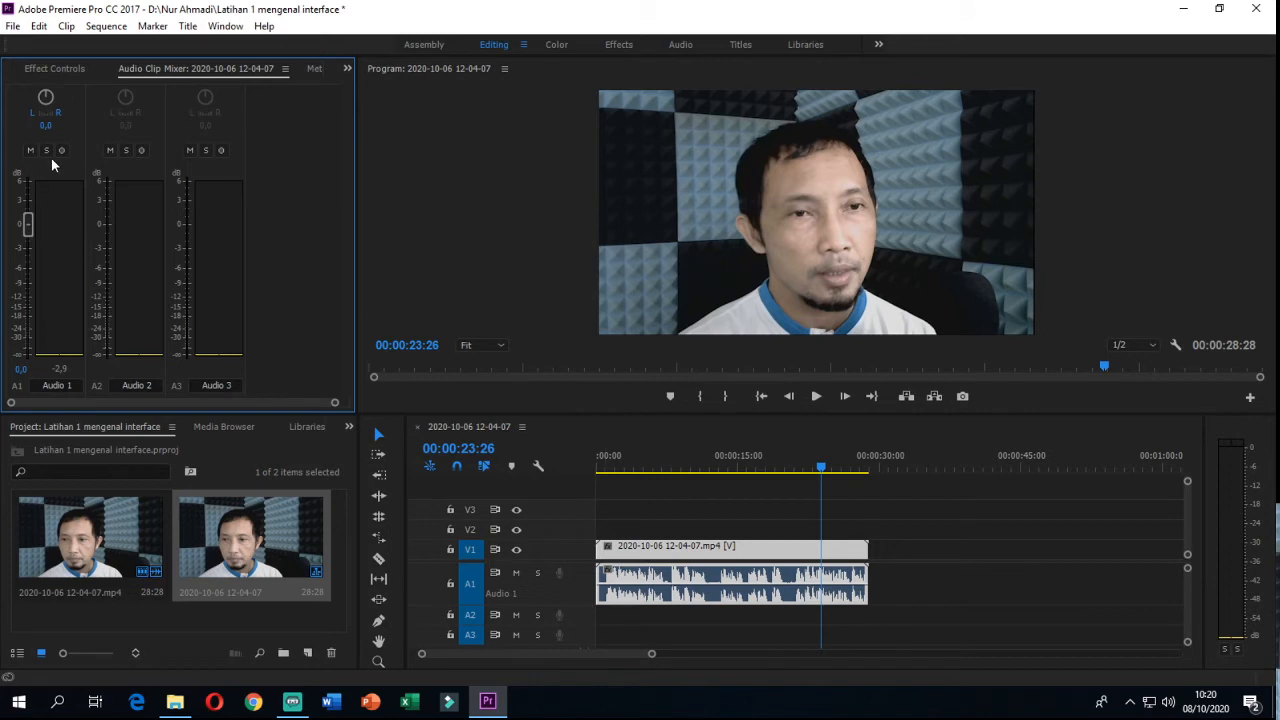
left_click(539, 574)
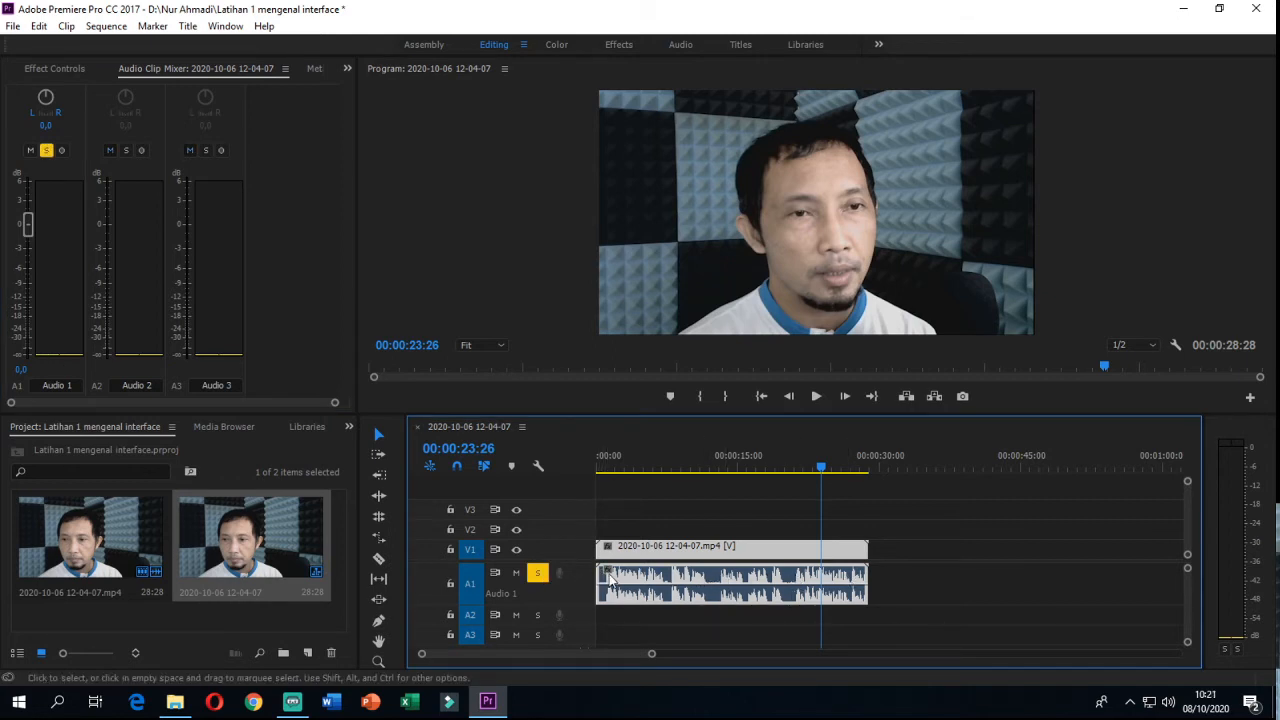
left_click(539, 574)
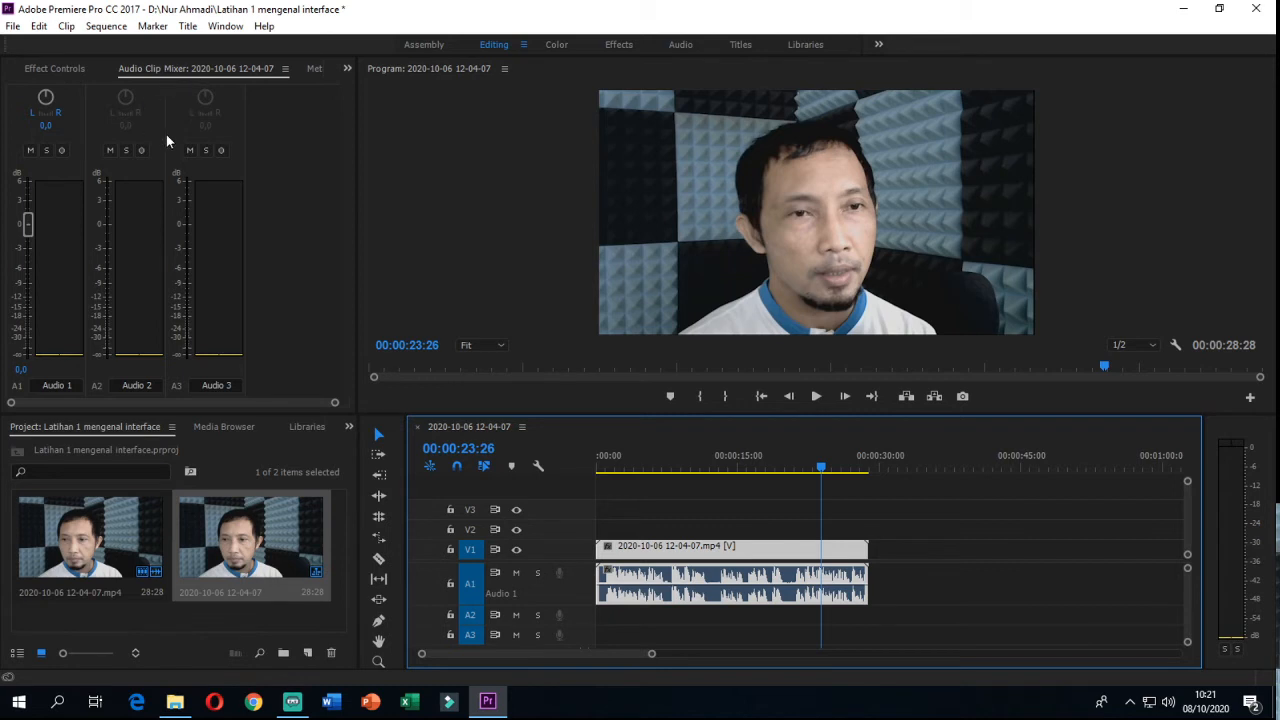
With Effect Controls shown, shift the timeline clip to start about 2.5 seconds in, and play the sequence from the beginning
left_click(53, 70)
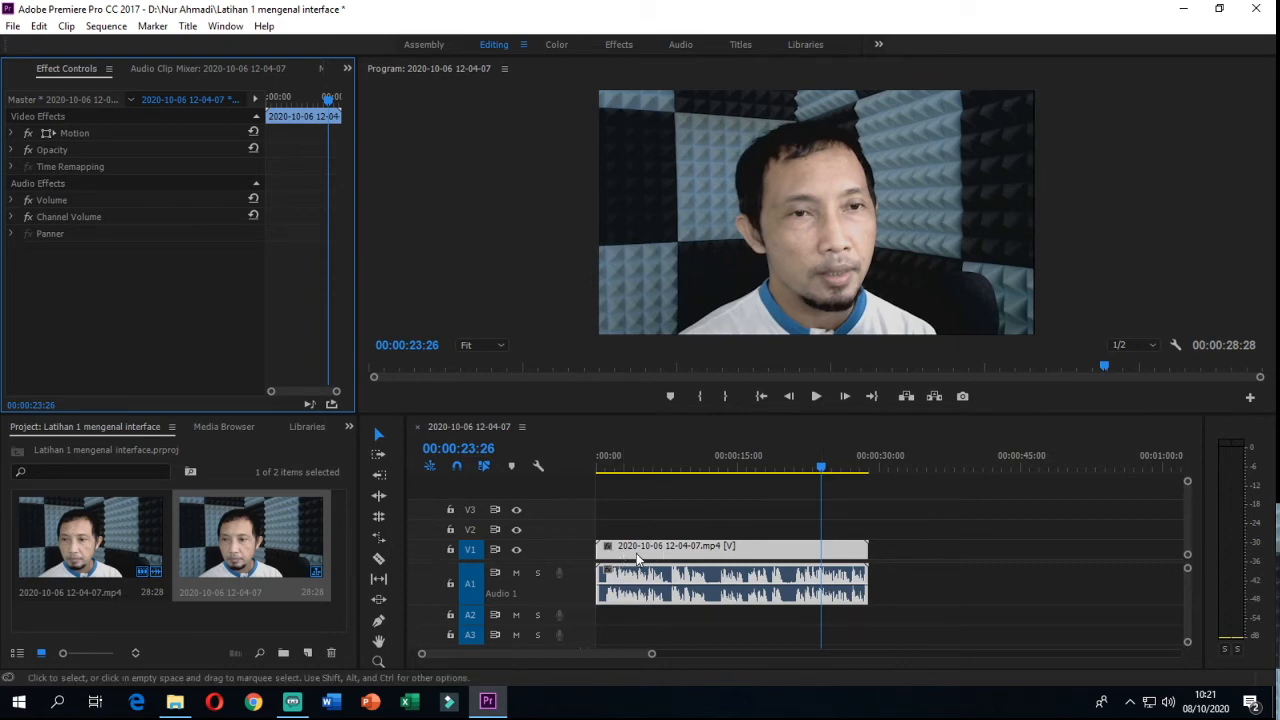
left_click_drag(637, 558, 662, 560)
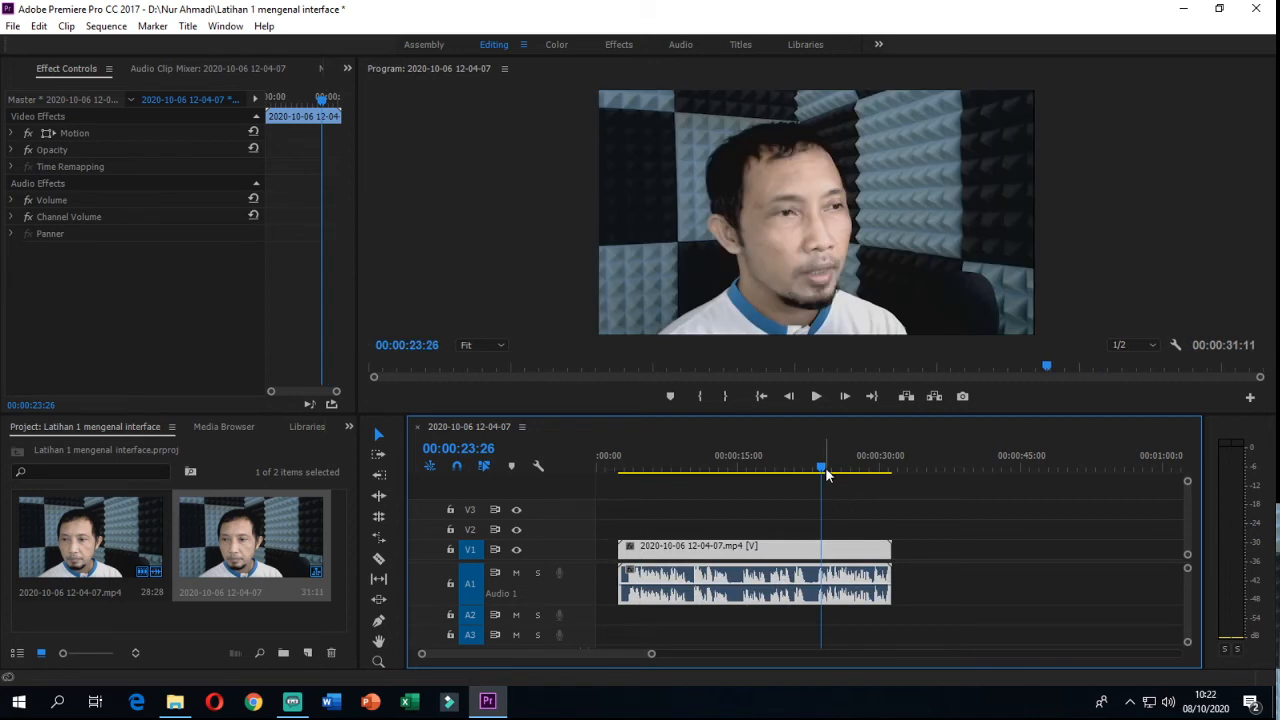
left_click_drag(823, 468, 584, 508)
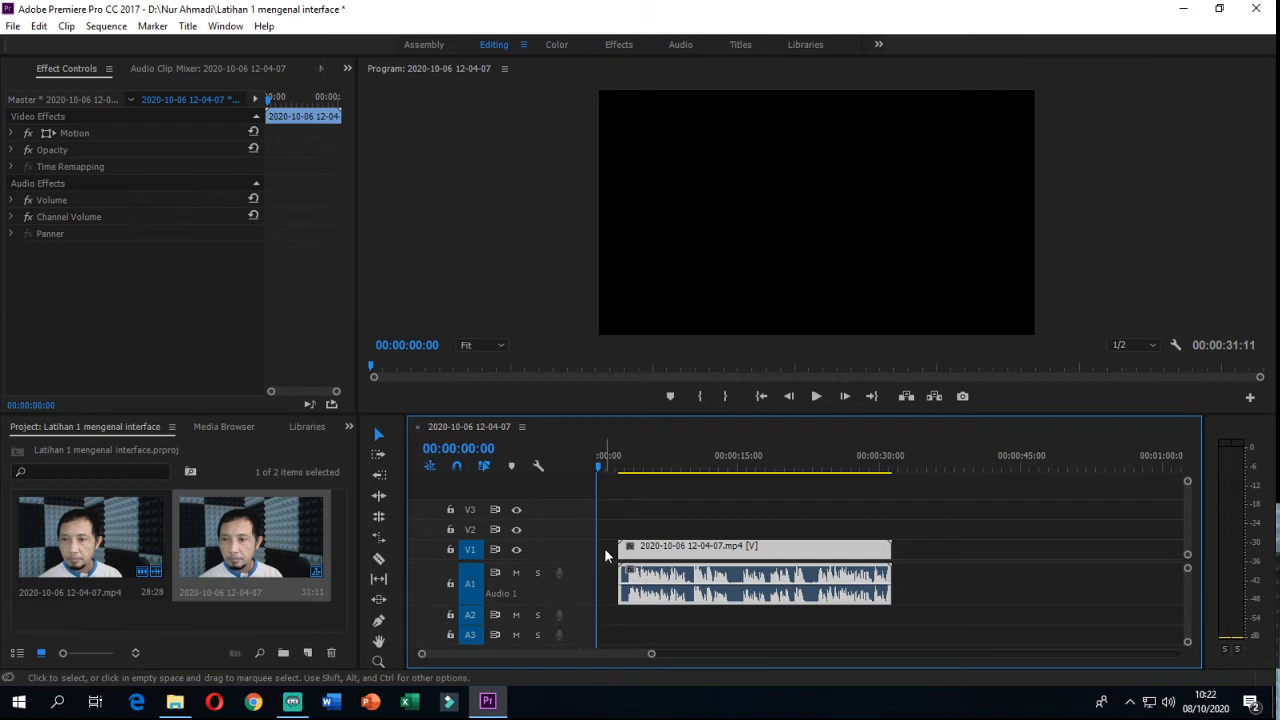
left_click(815, 397)
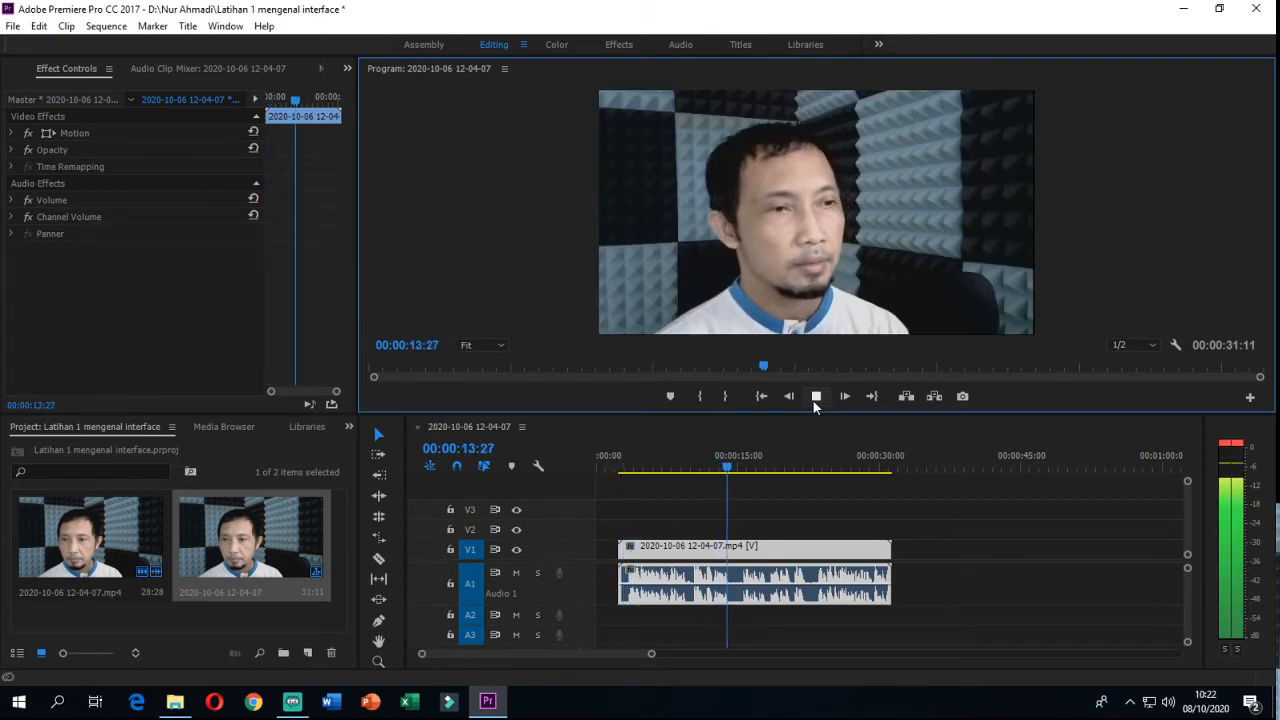
left_click(815, 397)
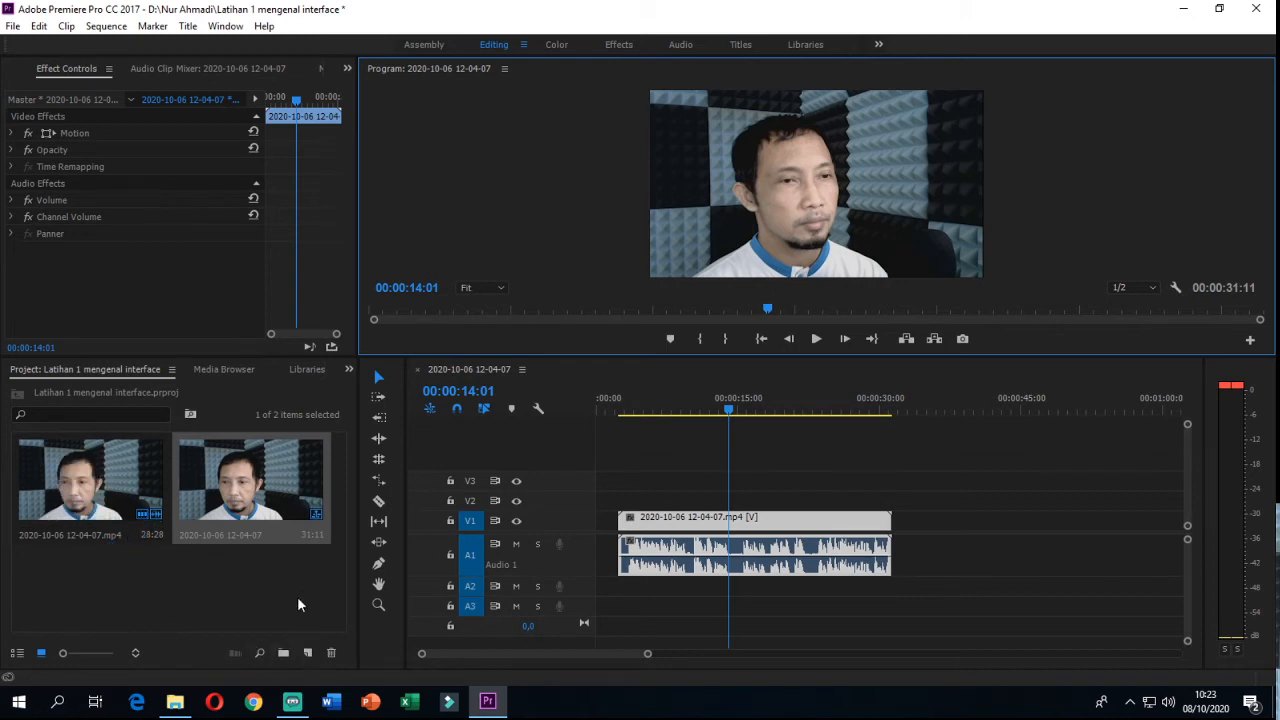
Create a new bin named "Shooting hari 1" in the project
left_click(282, 654)
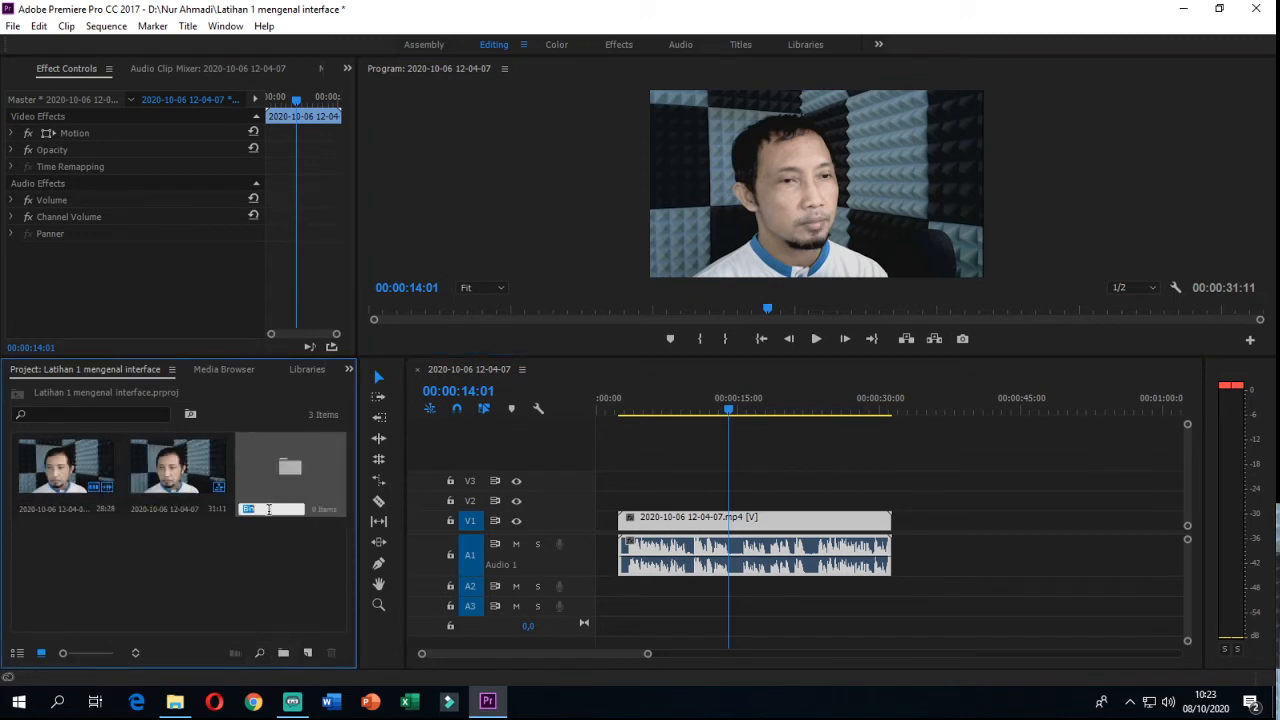
type("a")
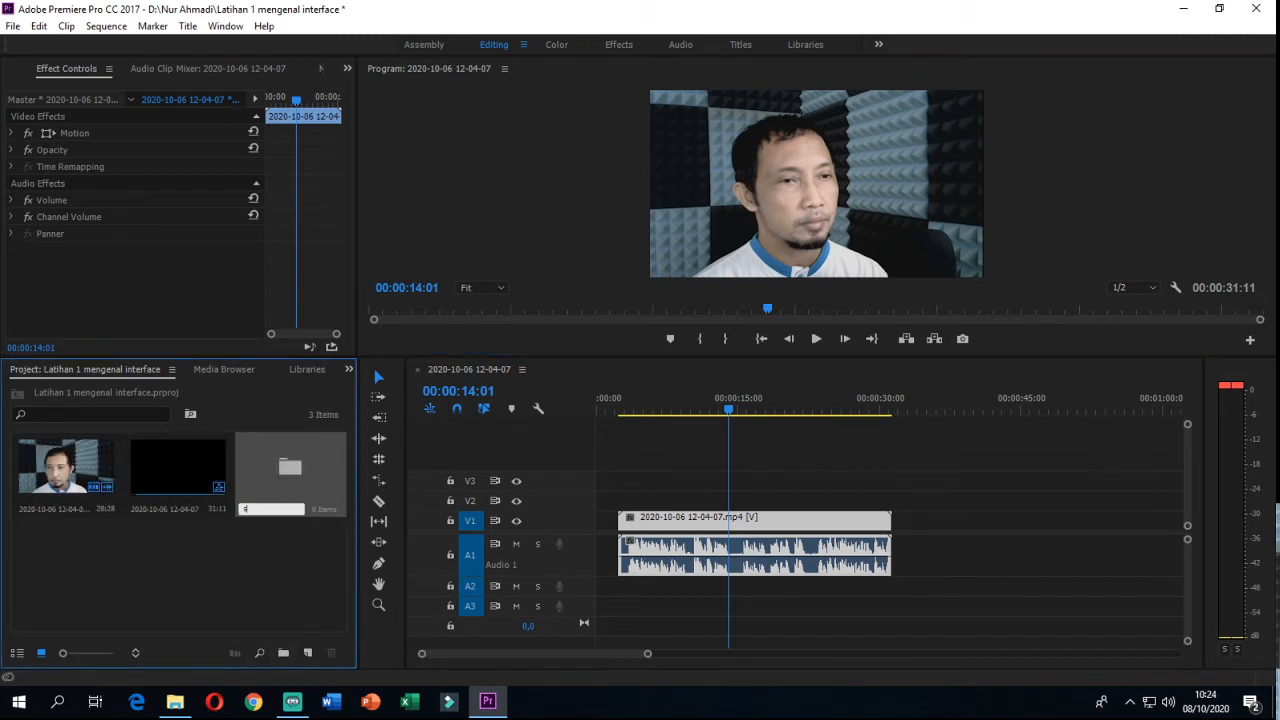
type("cane")
key("BackSpace")
key("BackSpace")
key("BackSpace")
key("BackSpace")
key("BackSpace")
type("hari")
type(" 1")
type("Sho")
type("oting")
left_click(271, 552)
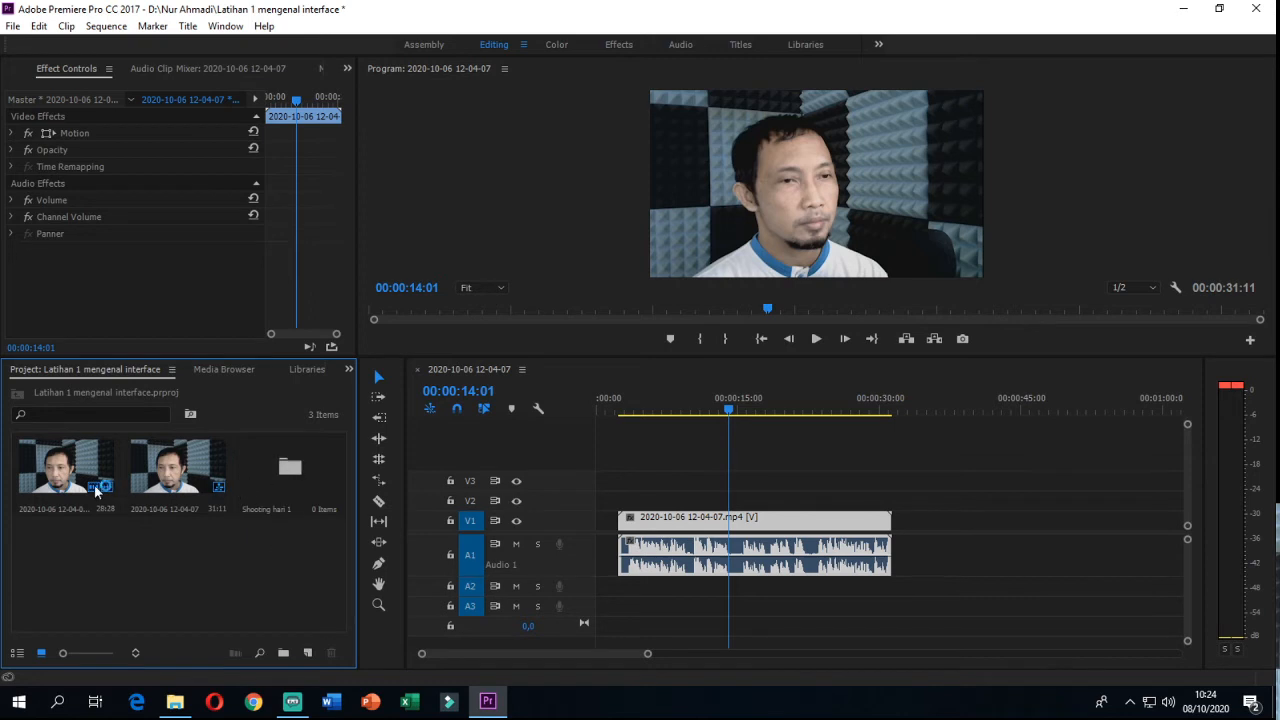
View the contents of the Shooting hari 1 bin and the list of new item types
double_click(290, 468)
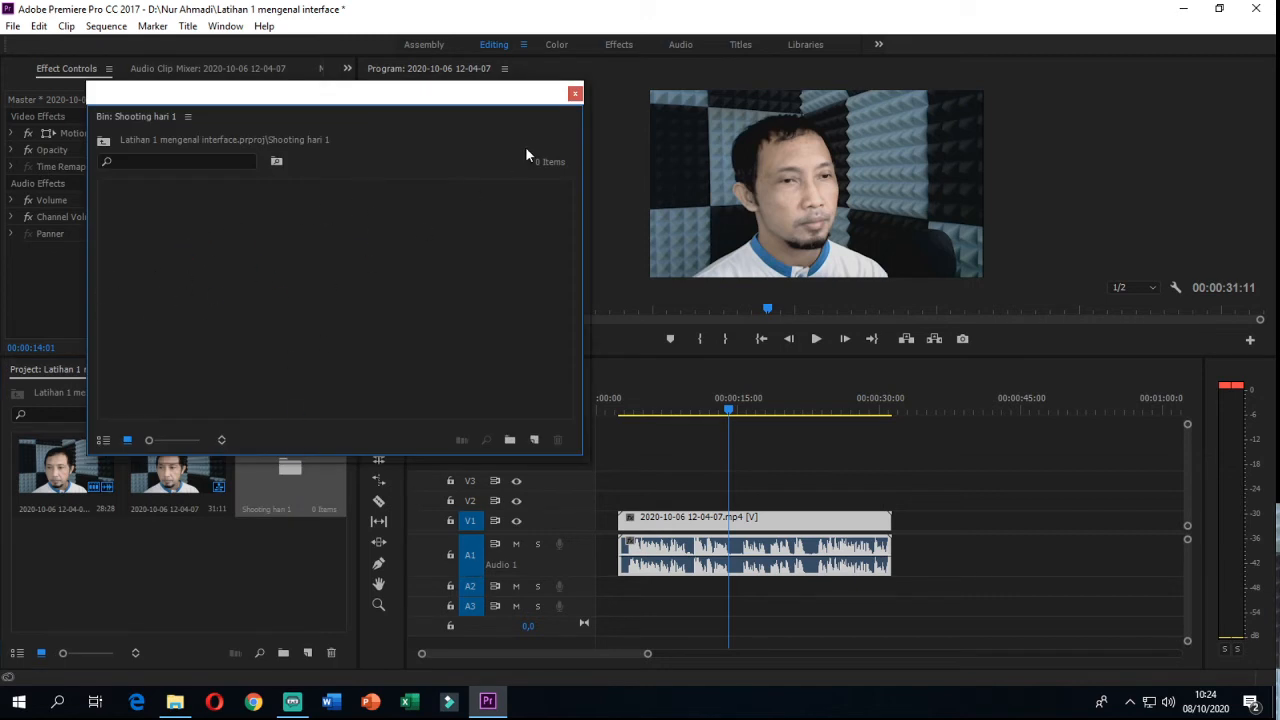
left_click(575, 93)
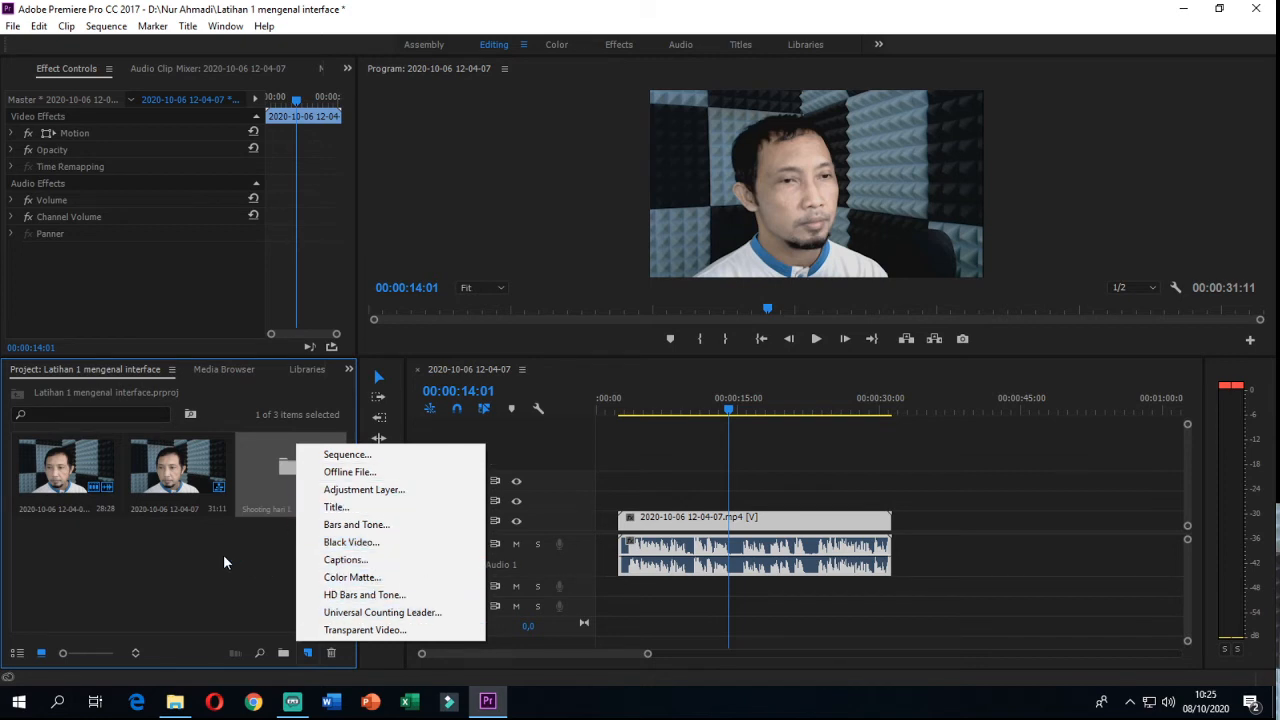
left_click(157, 572)
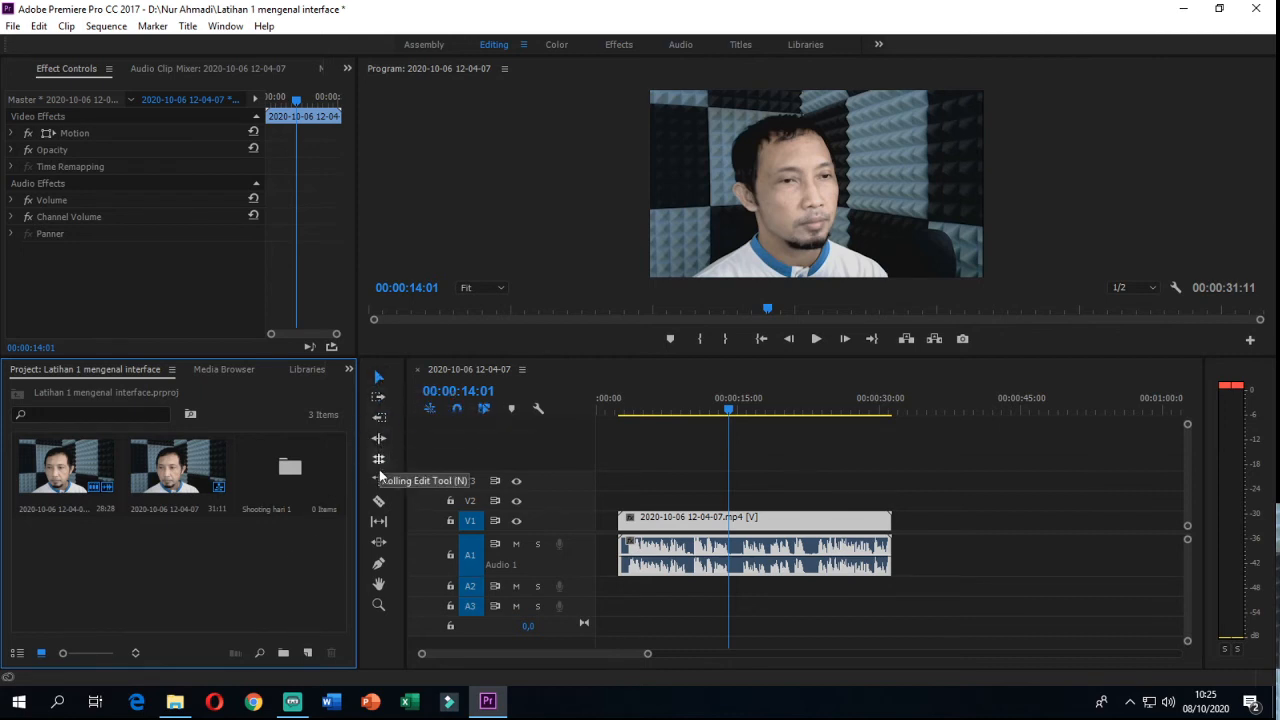
Split the timeline clip with the Razor tool at 00:00:14:01 and, after playing onward, again at 00:00:18:09
key("ctrl+s")
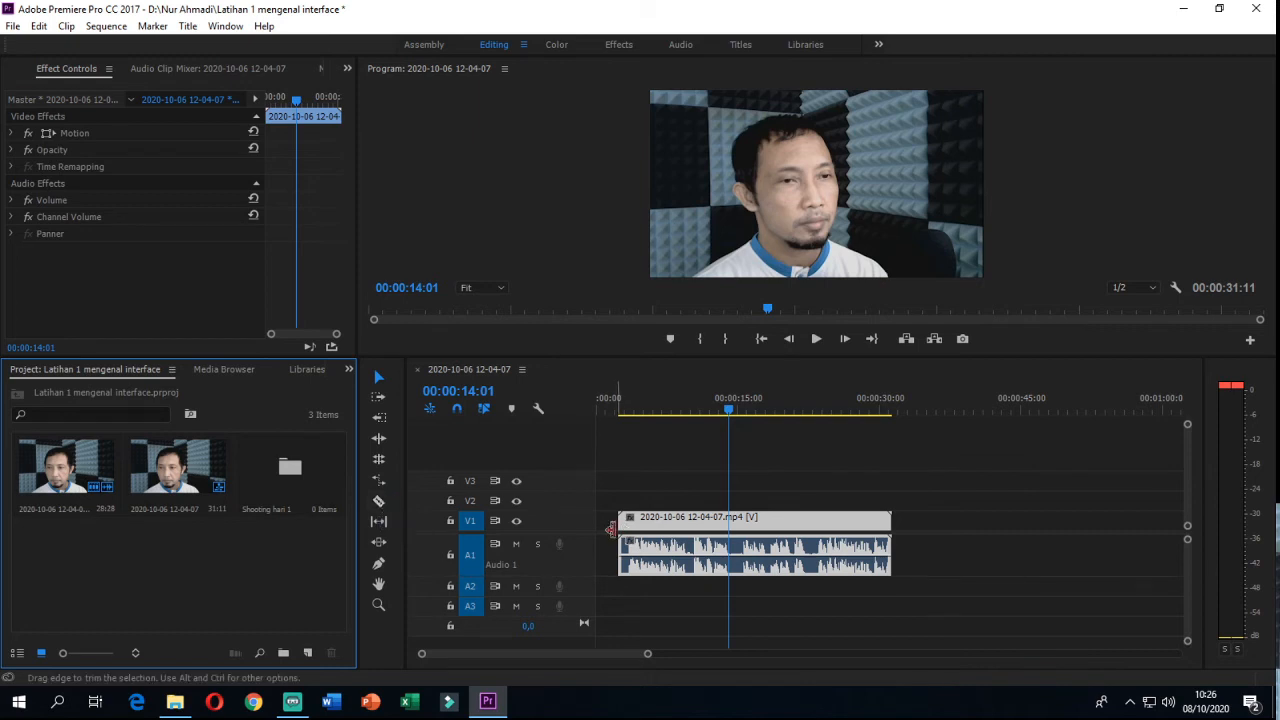
key("c")
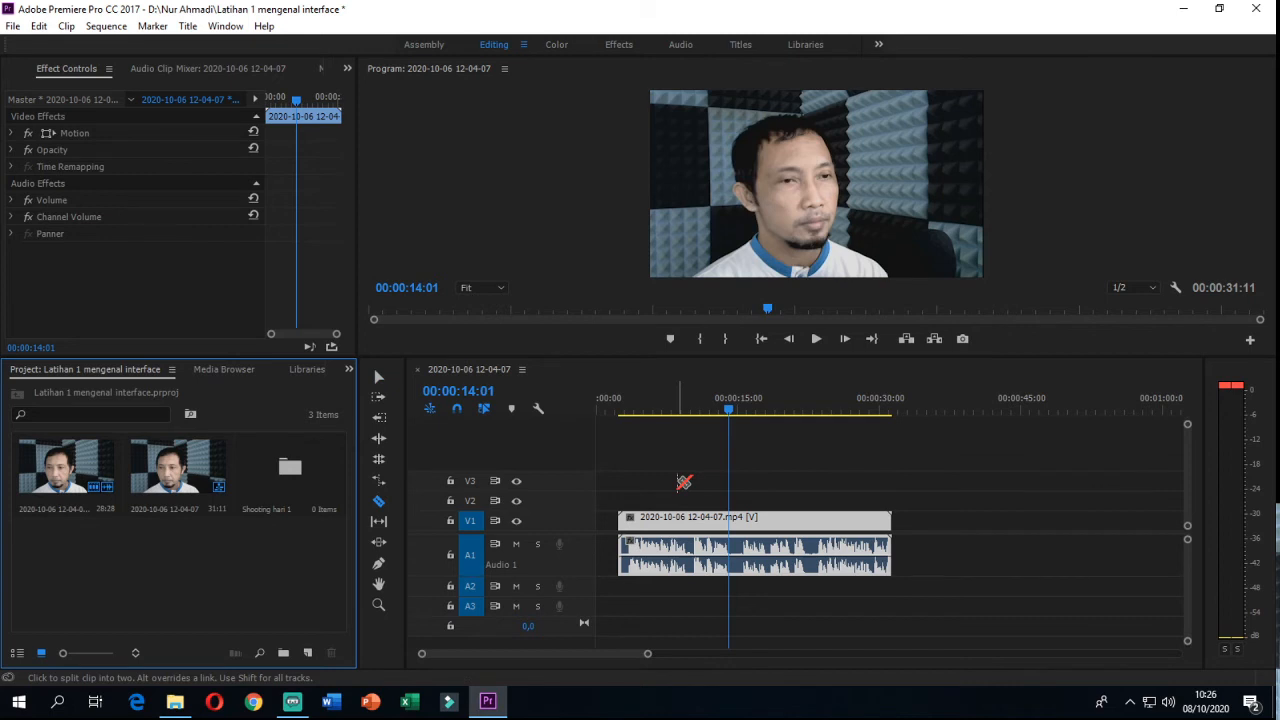
left_click(736, 521)
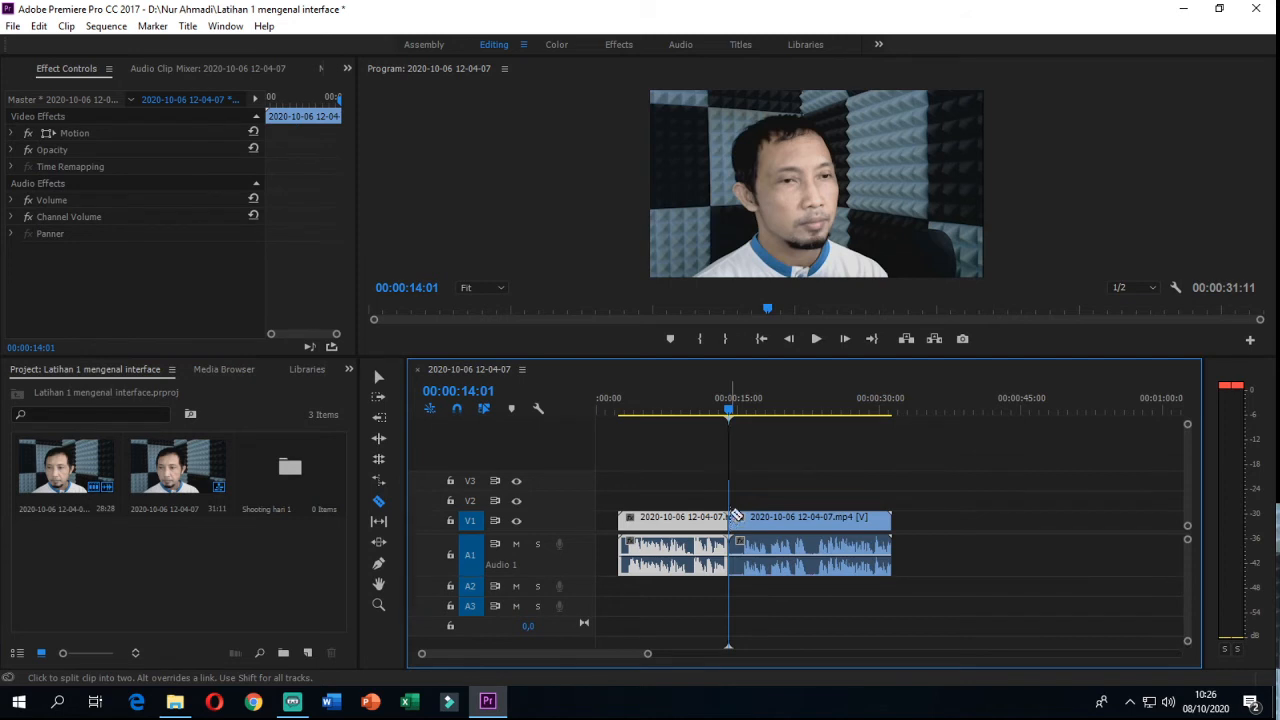
key("space")
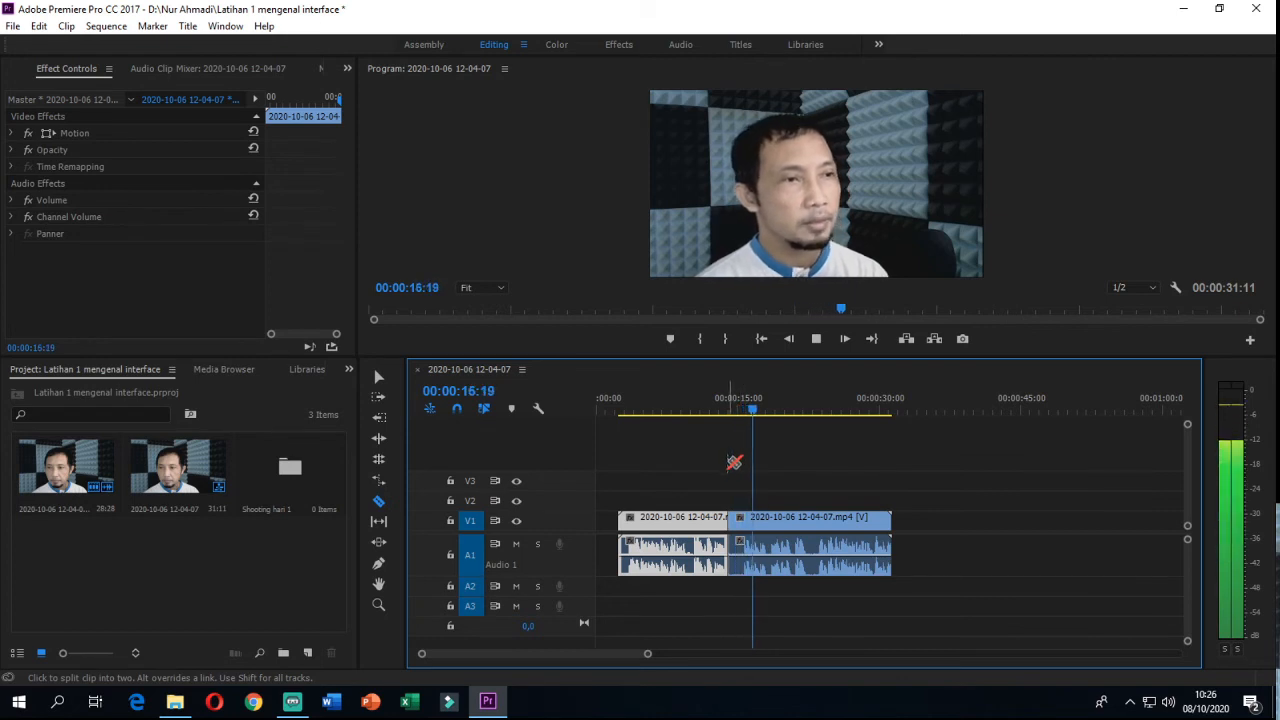
key("space")
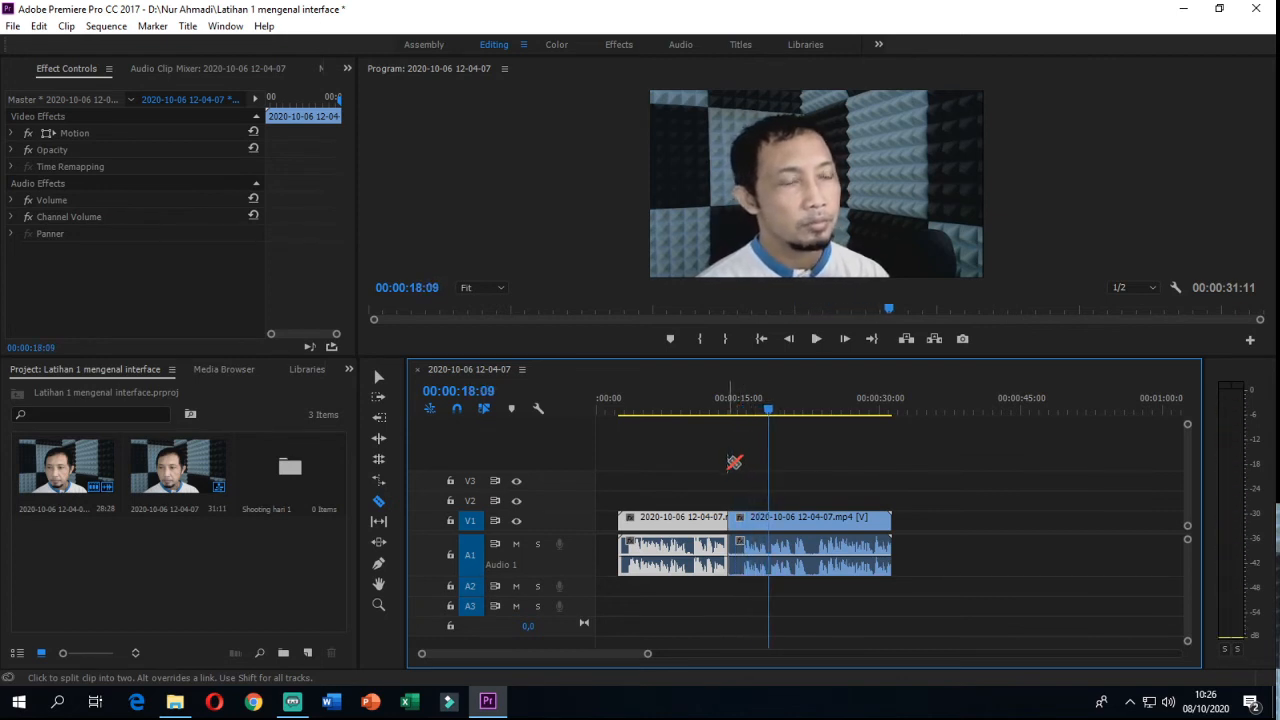
left_click(776, 518)
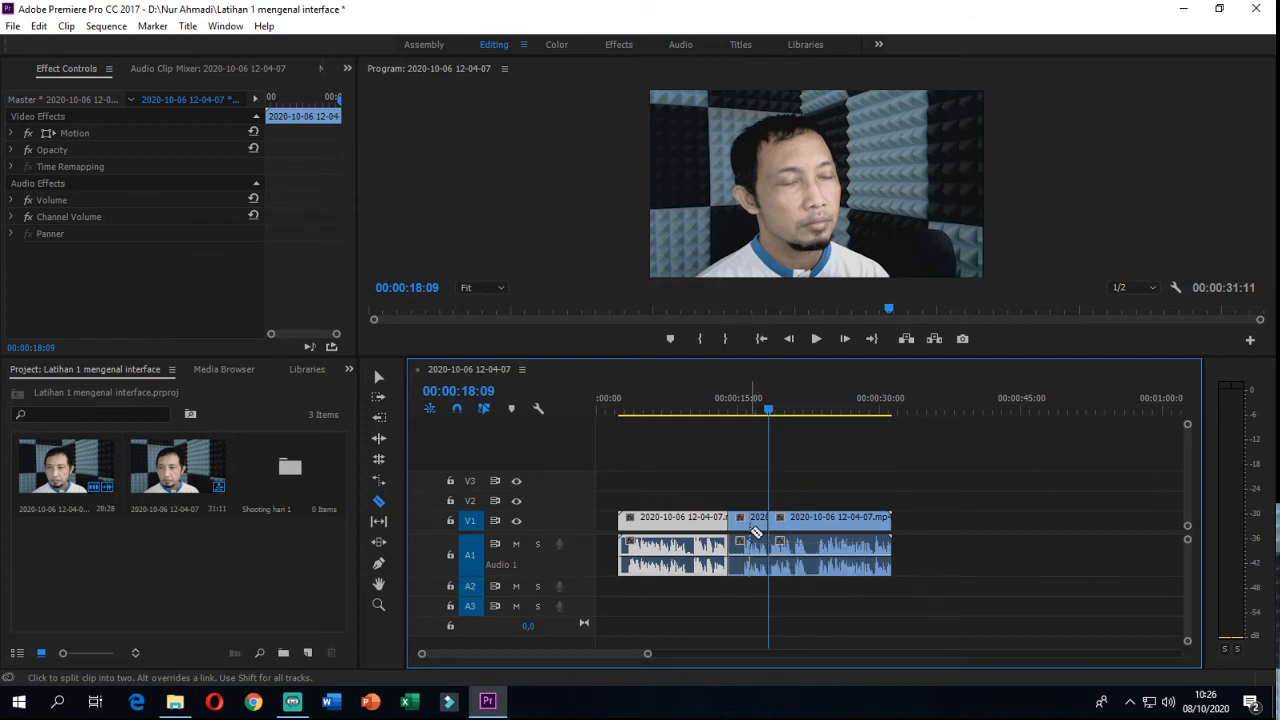
Delete the short middle piece between the two cuts, leaving a gap in the timeline
left_click(748, 522)
key("v")
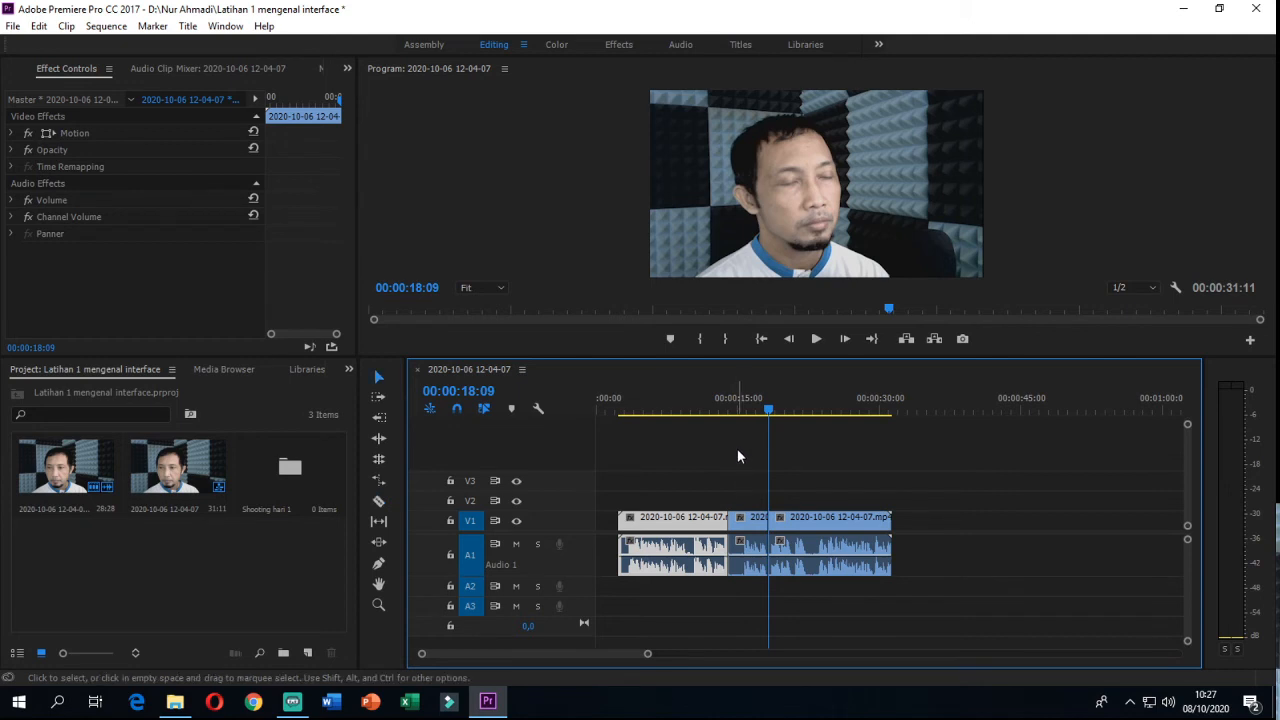
left_click(750, 520)
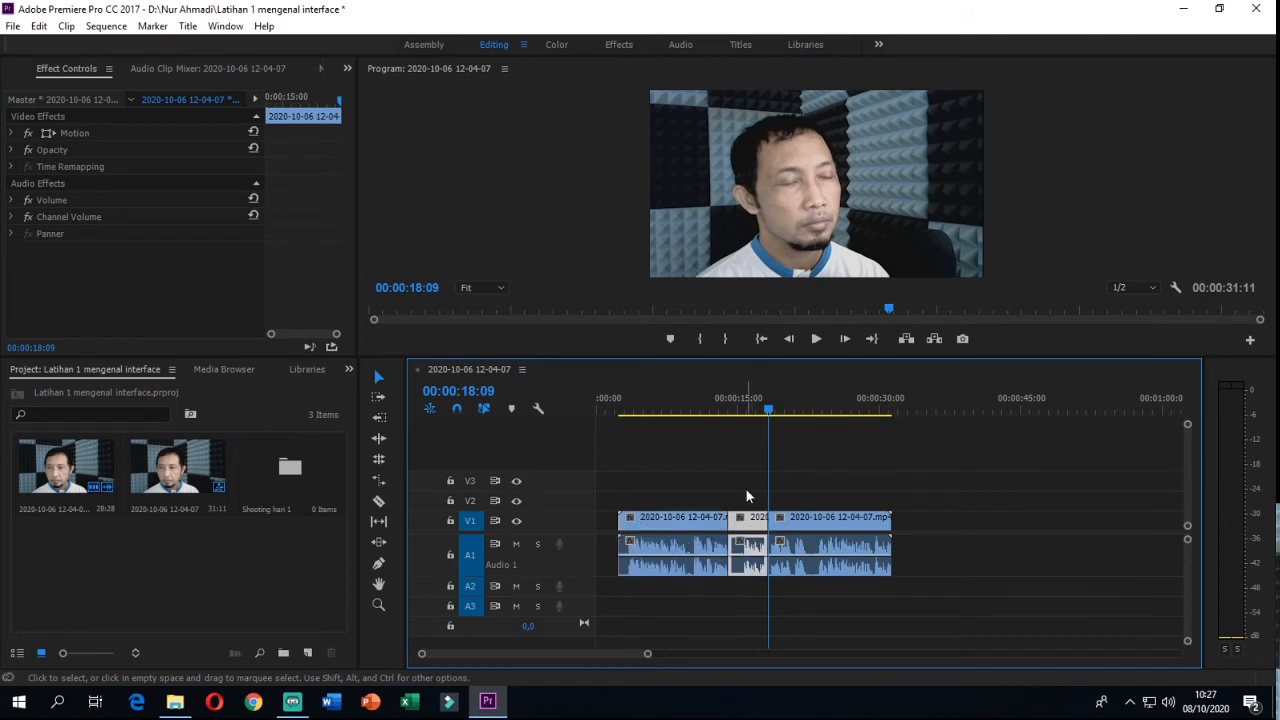
key("Delete")
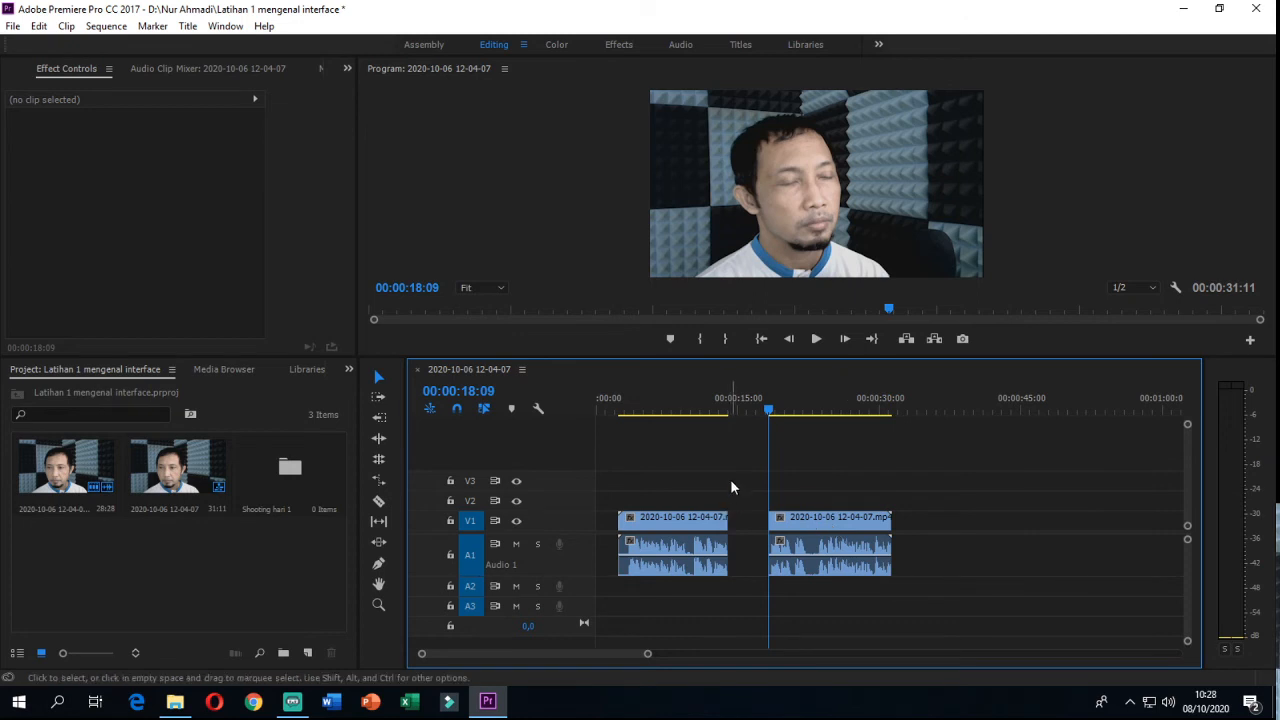
Play the sequence from 00:00:12:23 across the gap between the two clips
left_click(718, 410)
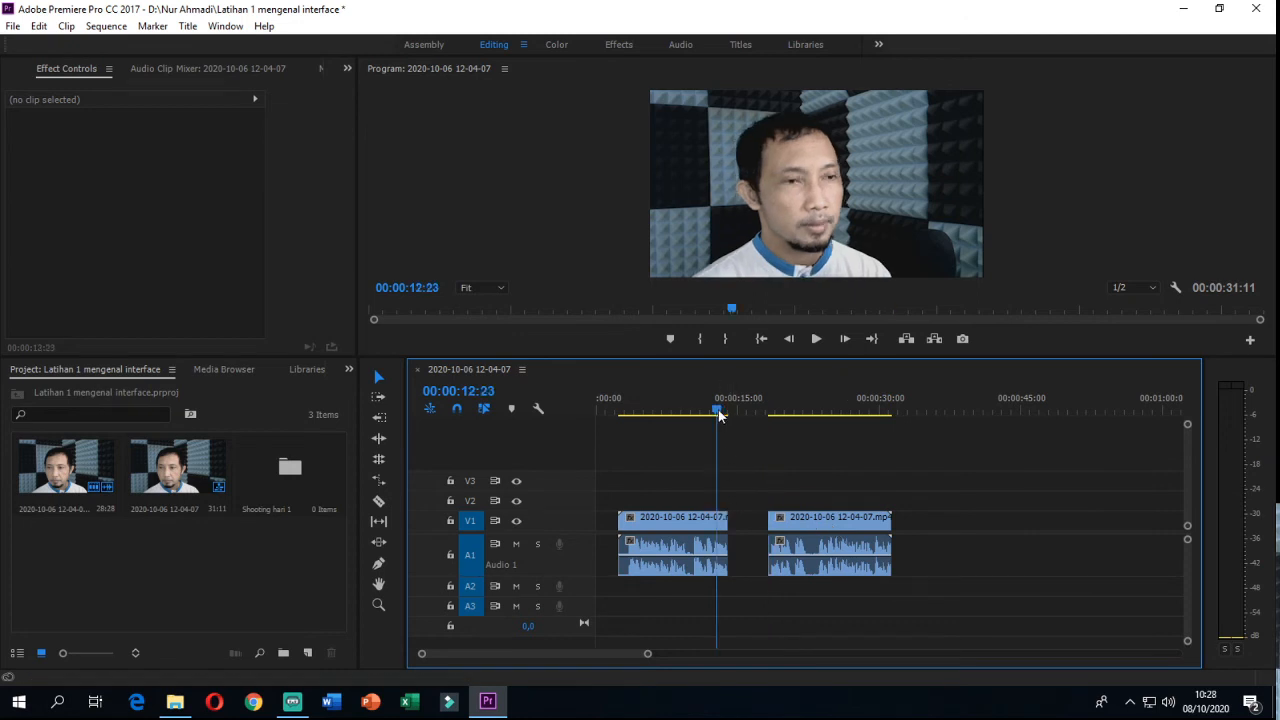
key("space")
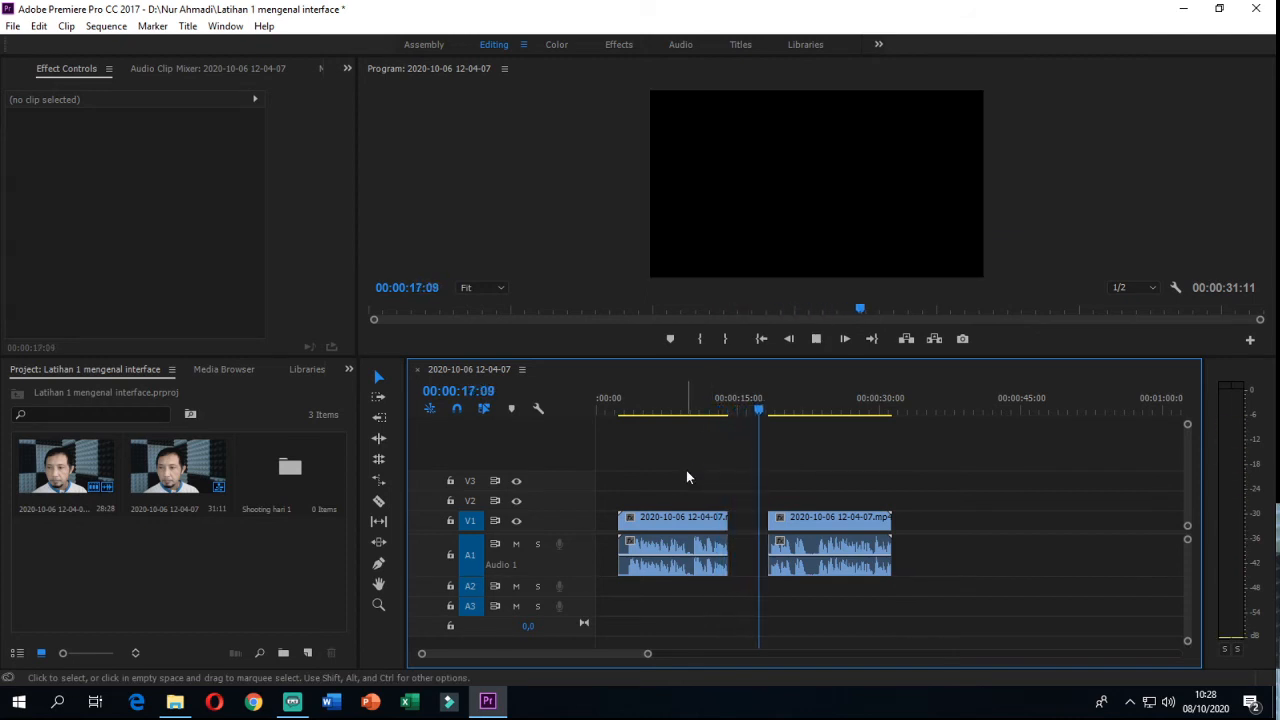
key("space")
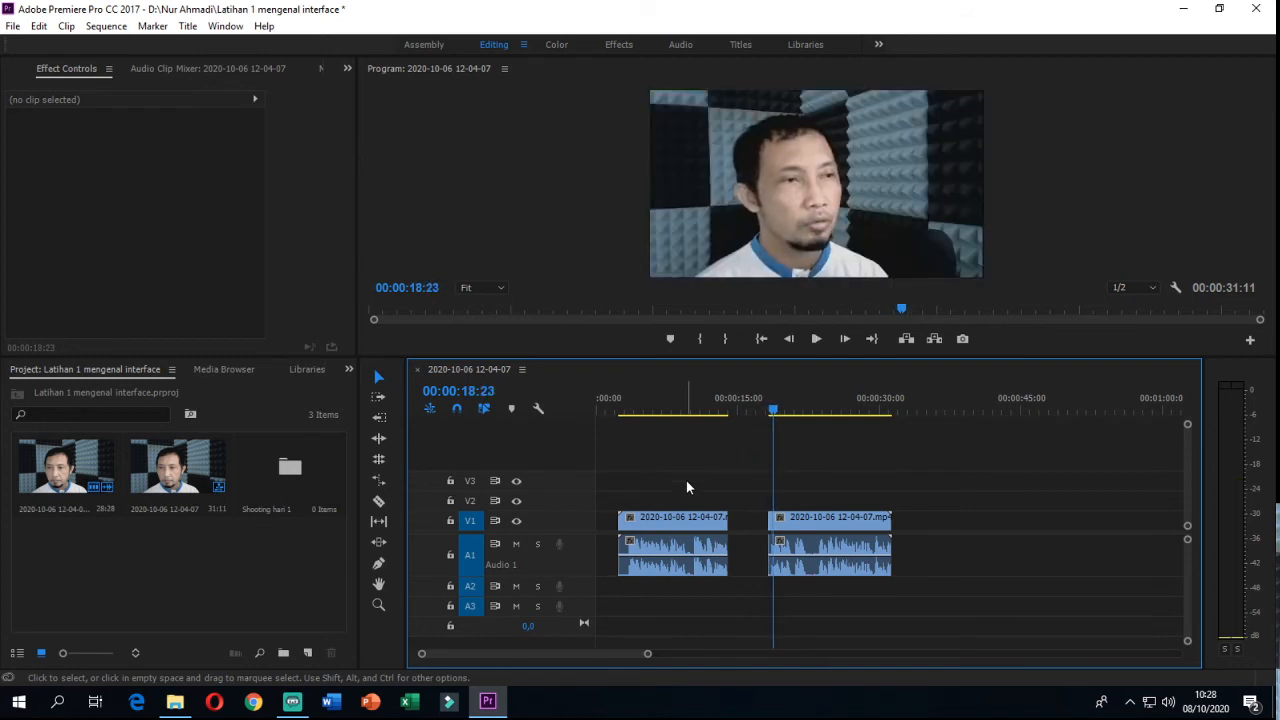
Try closing the gap by moving the second clip against the first, play across the join, and undo the move
left_click(832, 521)
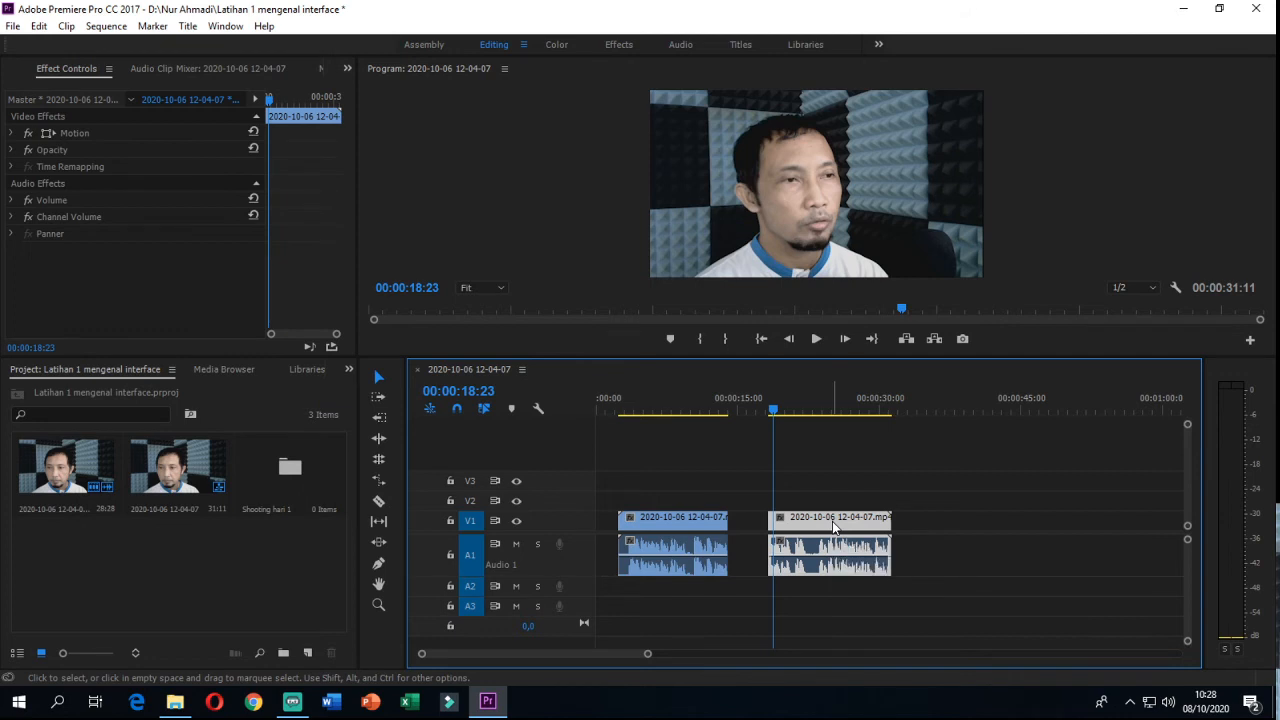
left_click_drag(832, 521, 792, 524)
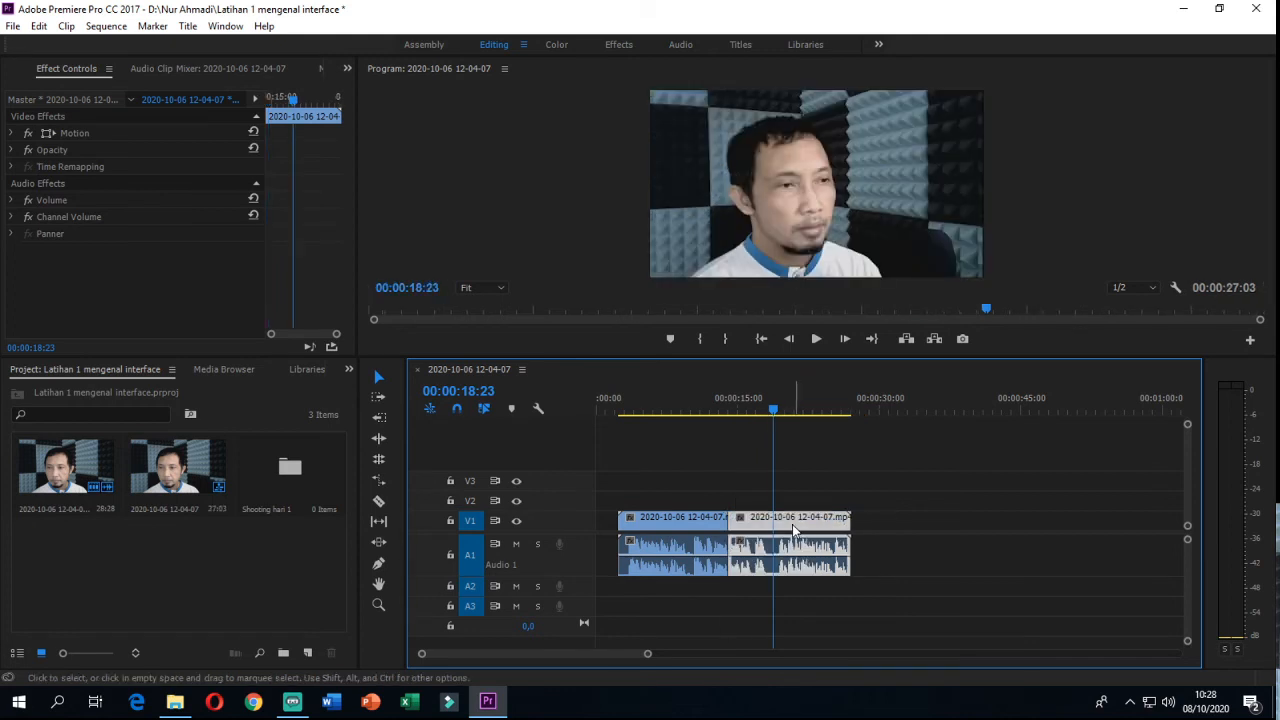
left_click(706, 407)
key("space")
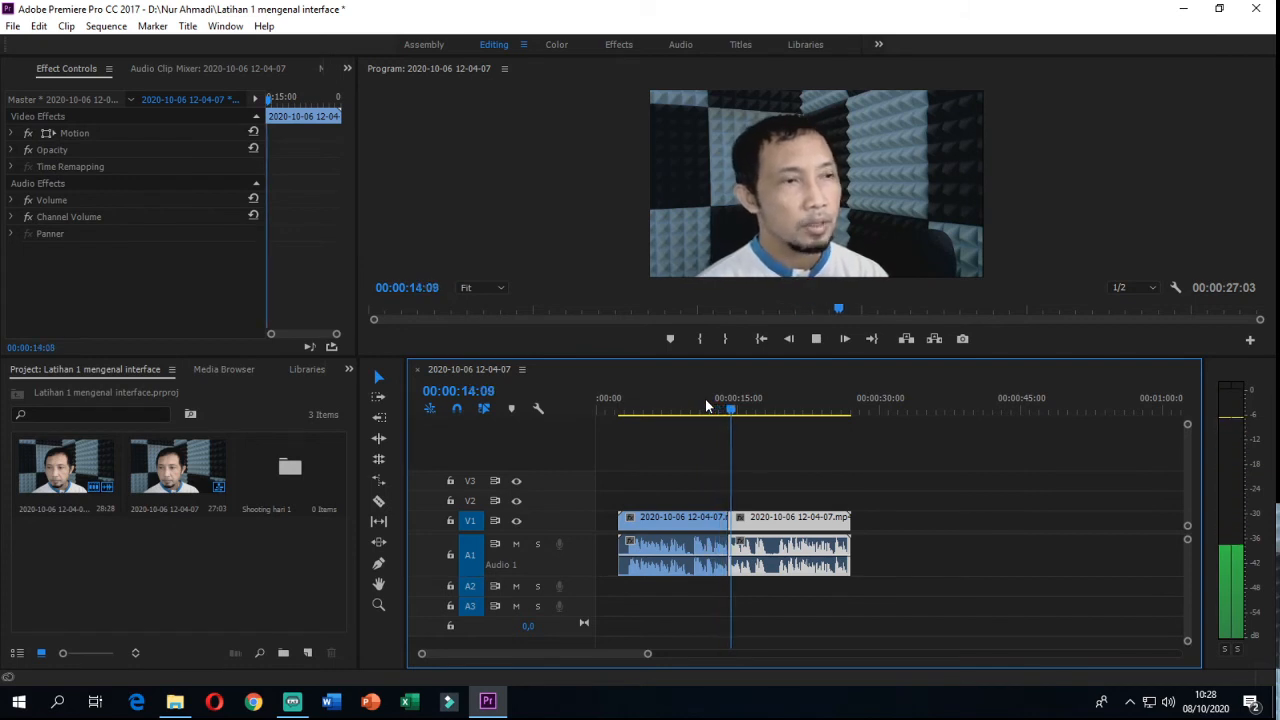
key("space")
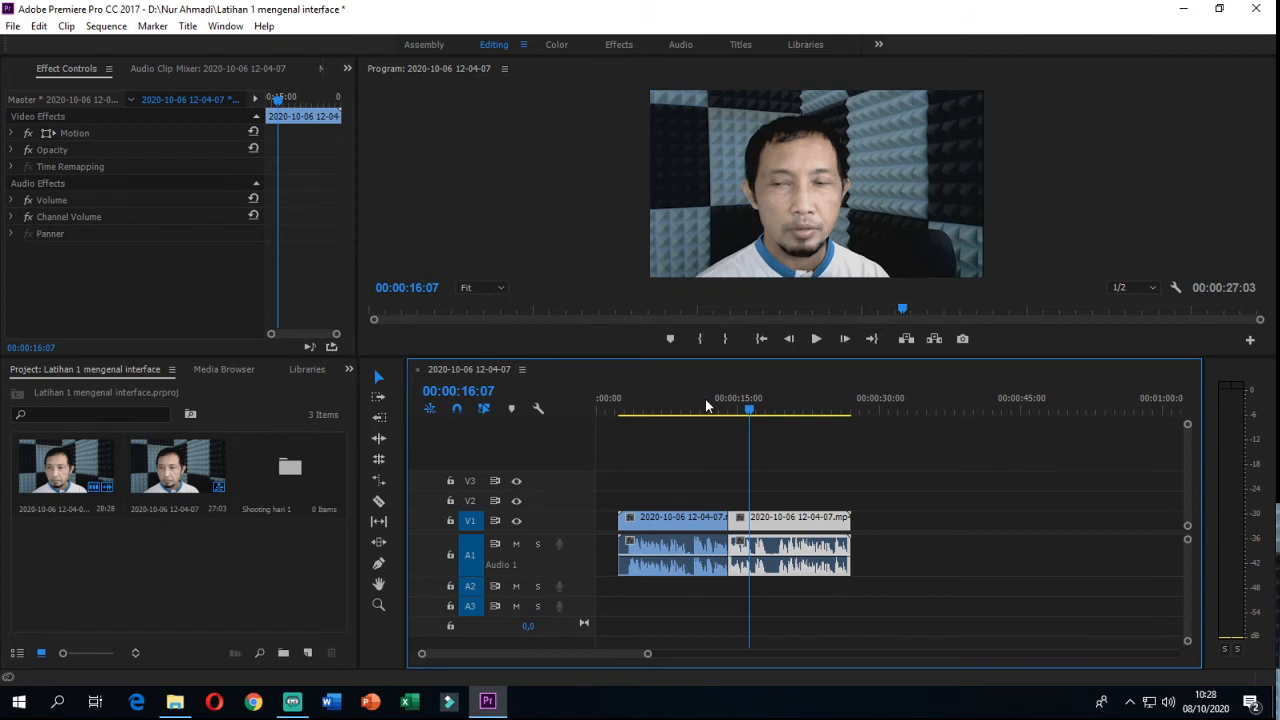
key("ctrl+z")
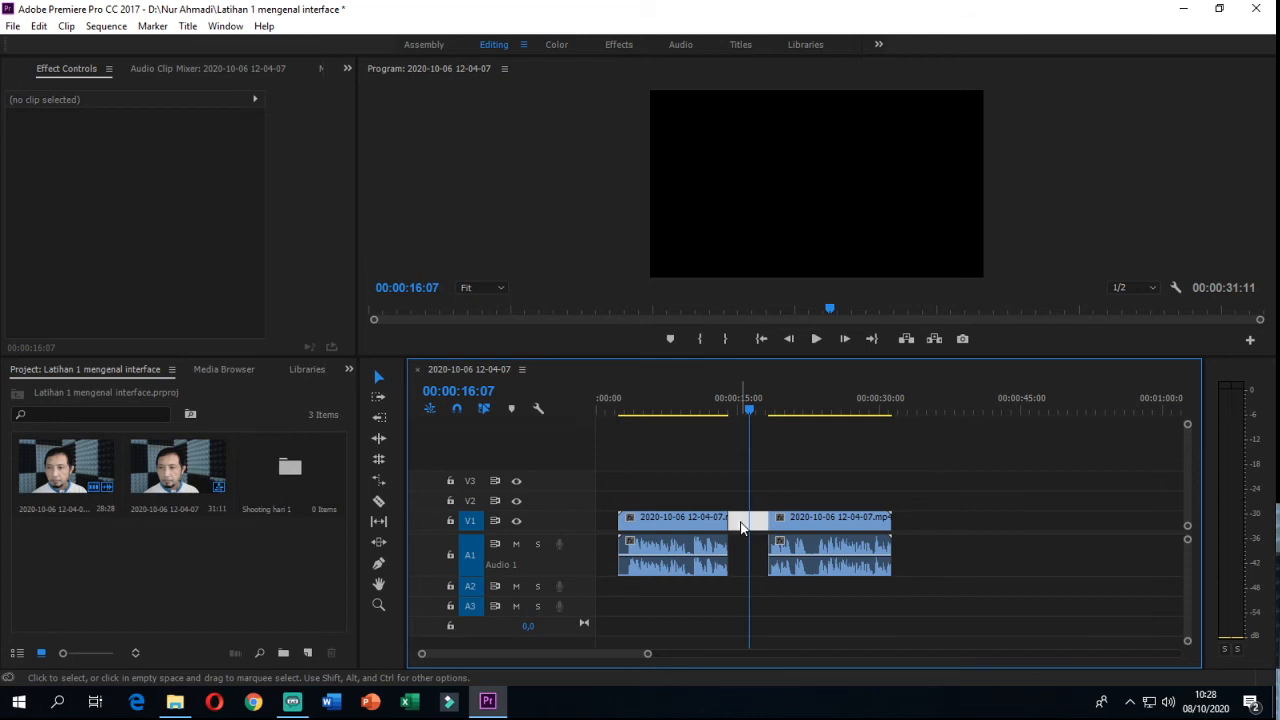
Try a Ripple Delete on the gap between the two clips and undo it
right_click(741, 527)
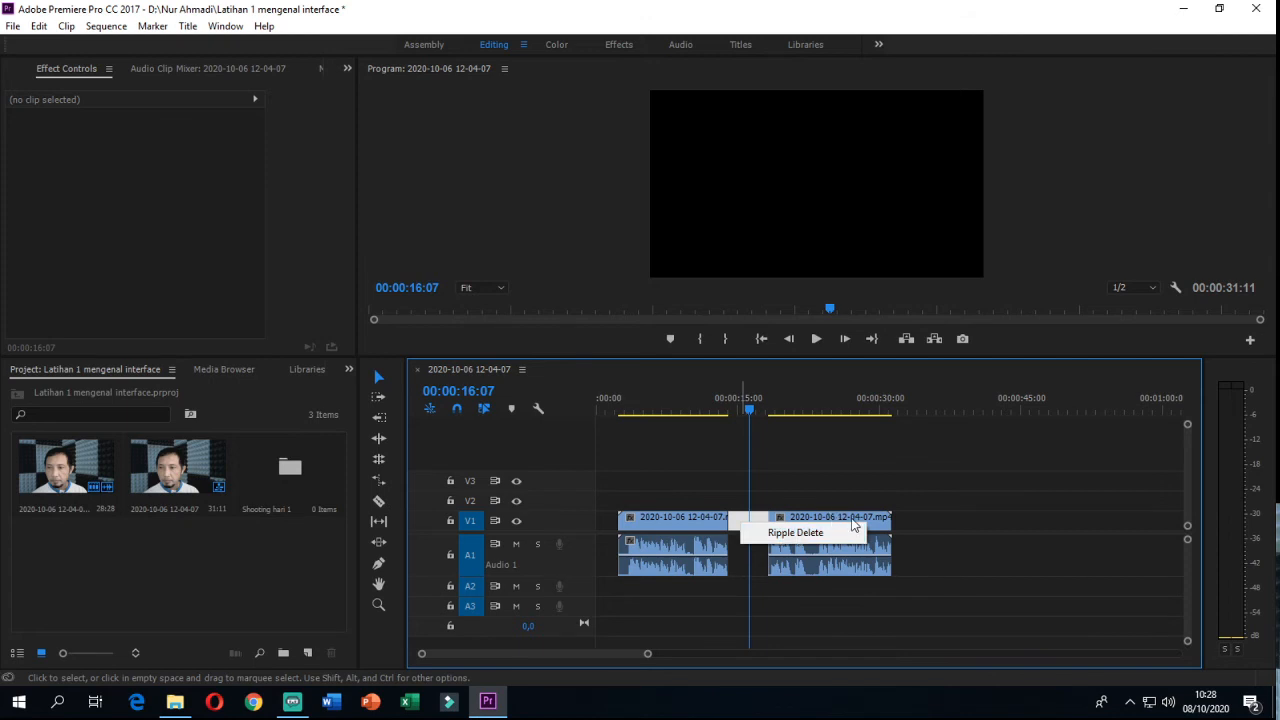
left_click(796, 533)
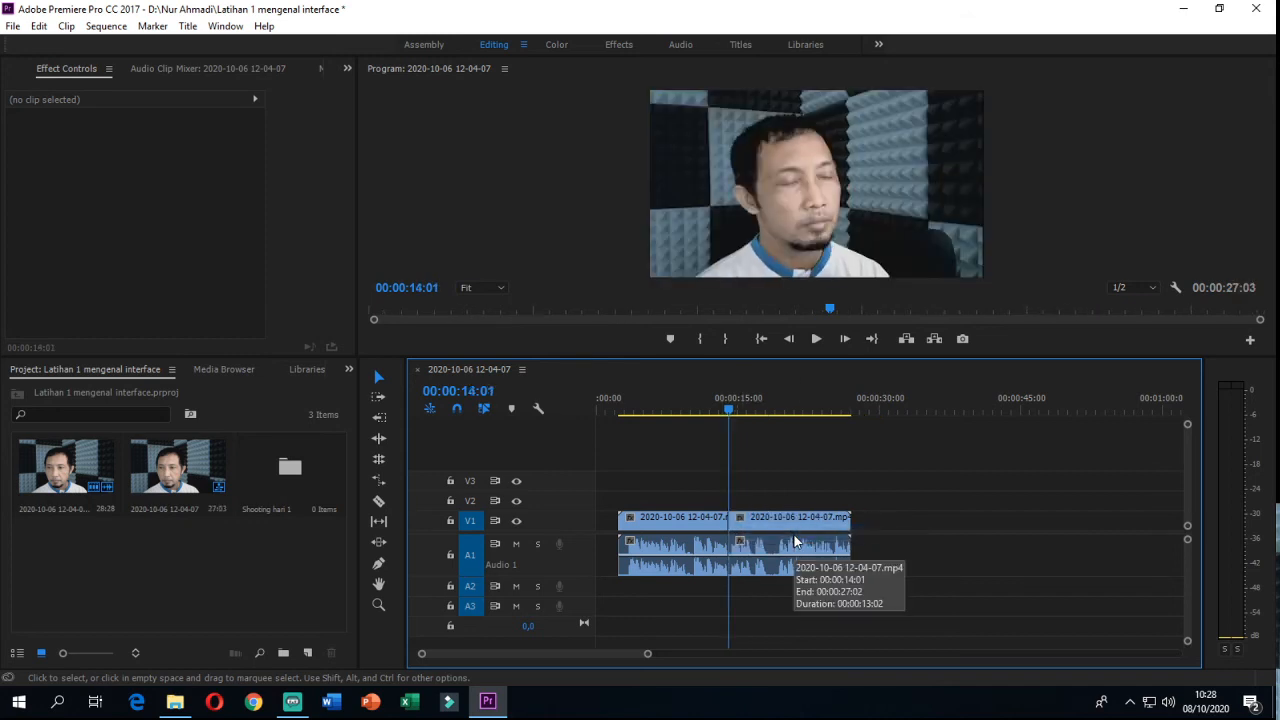
key("ctrl+z")
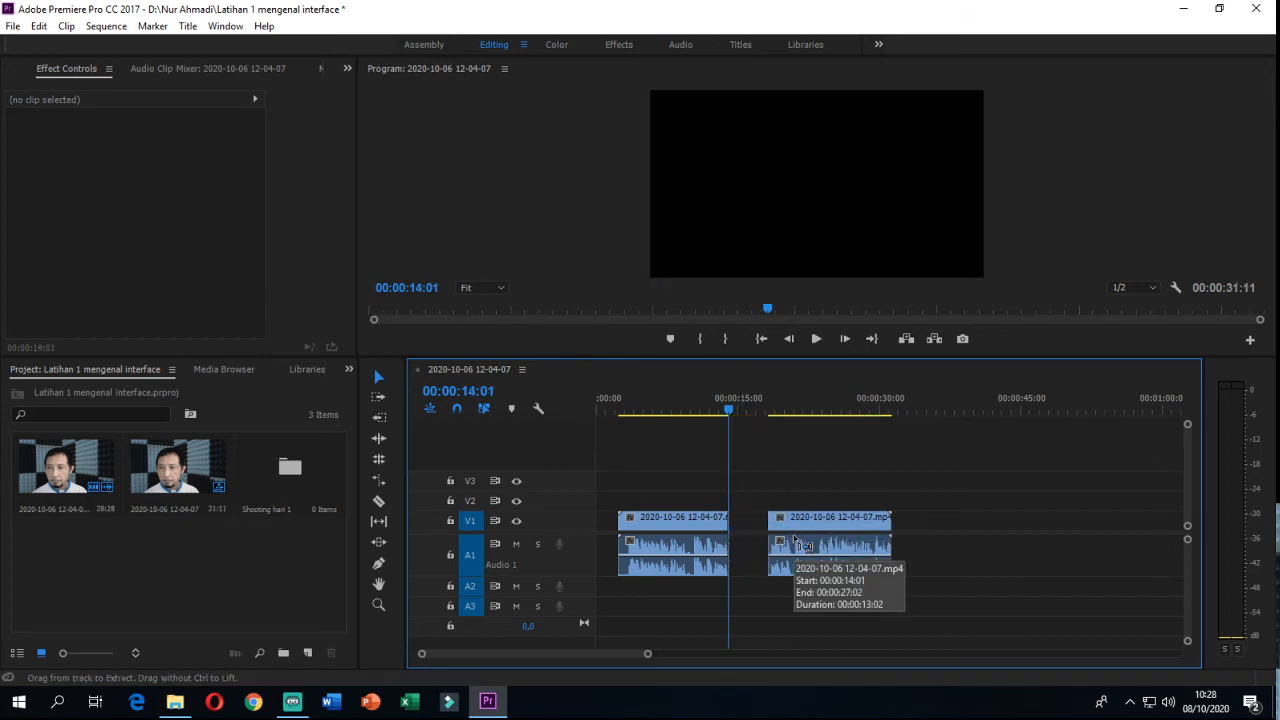
Move the second clip to end at about 00:01:01:21 and close the wide gap before it with Ripple Delete
left_click_drag(799, 527, 1113, 530)
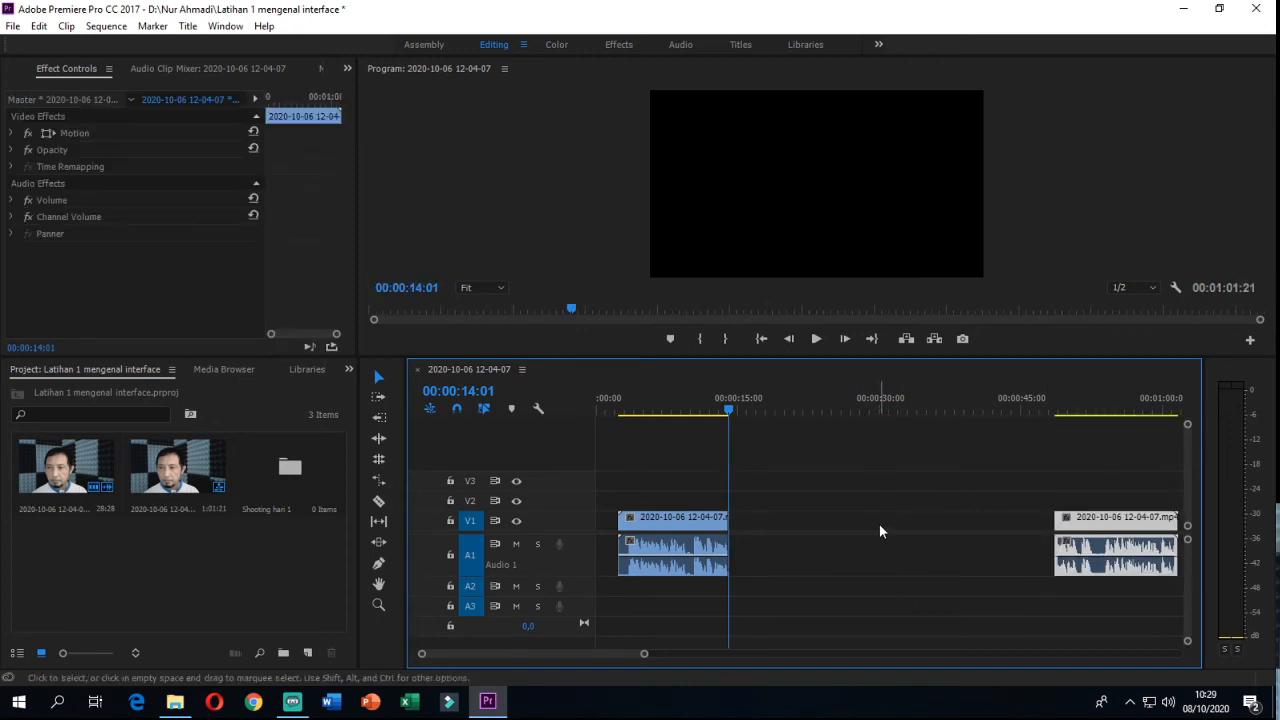
left_click(880, 526)
right_click(881, 527)
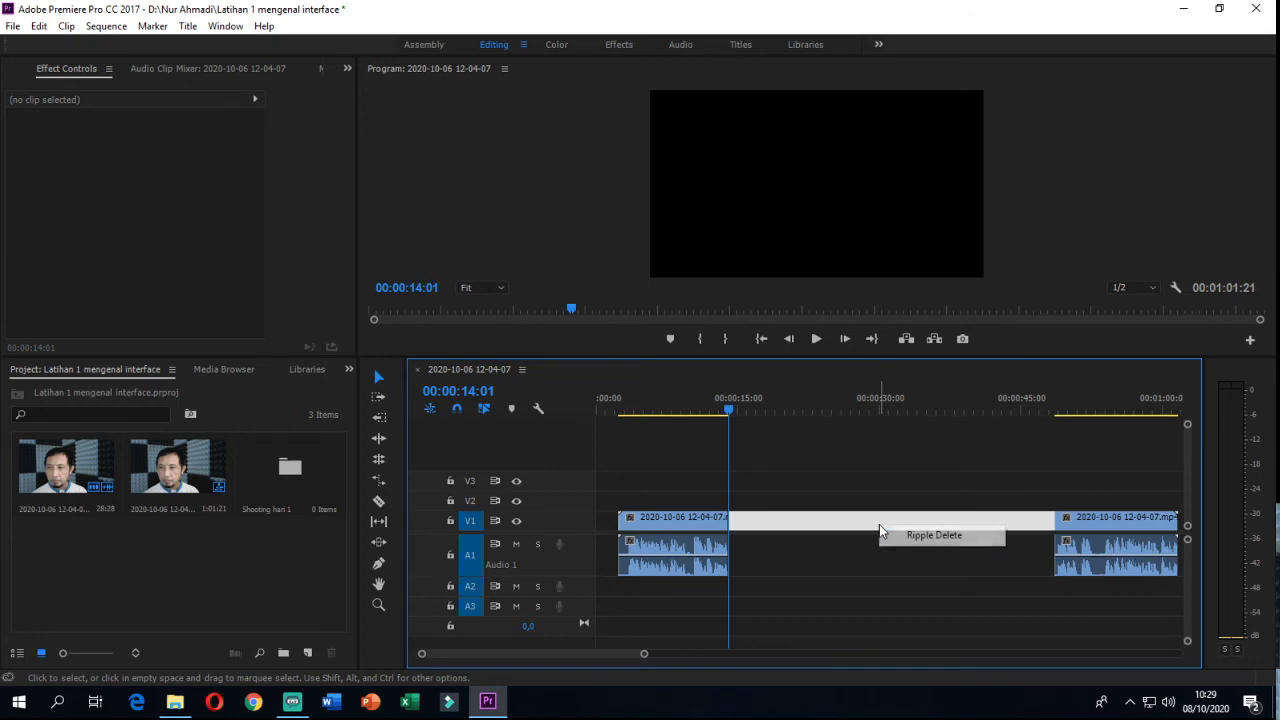
left_click(934, 536)
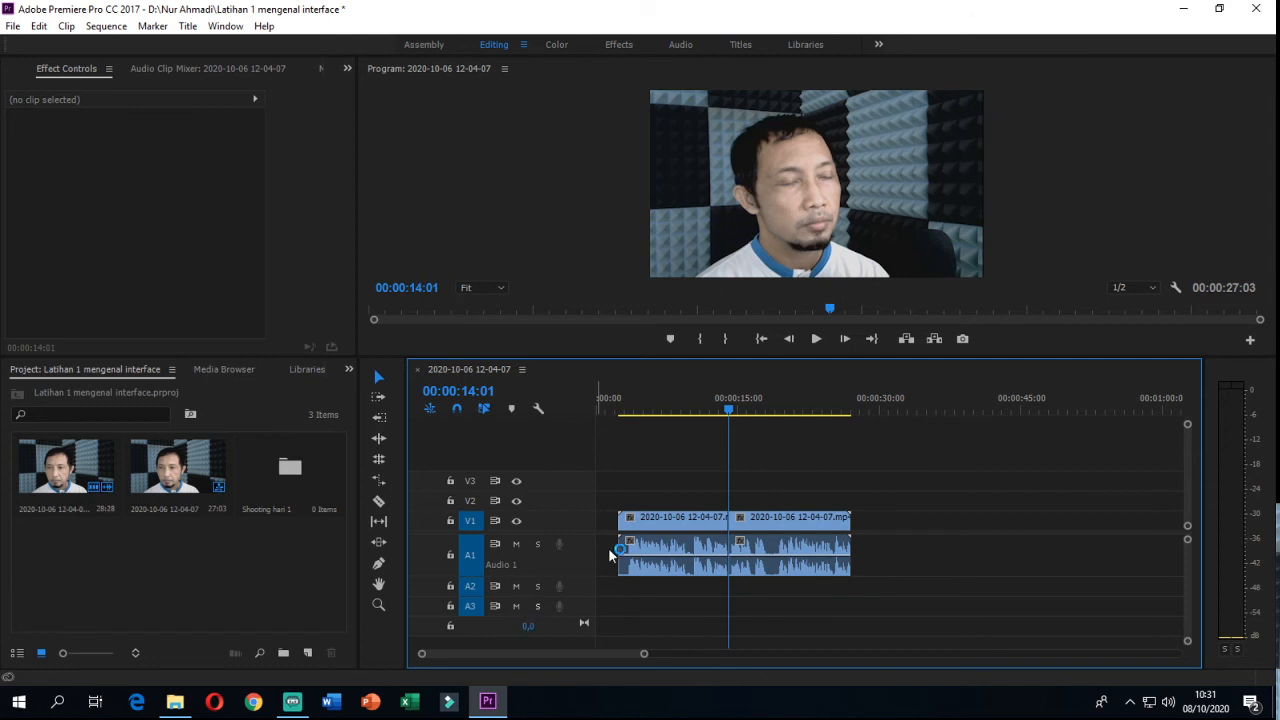
Add two more video tracks to the sequence
right_click(541, 474)
left_click(536, 475)
right_click(549, 481)
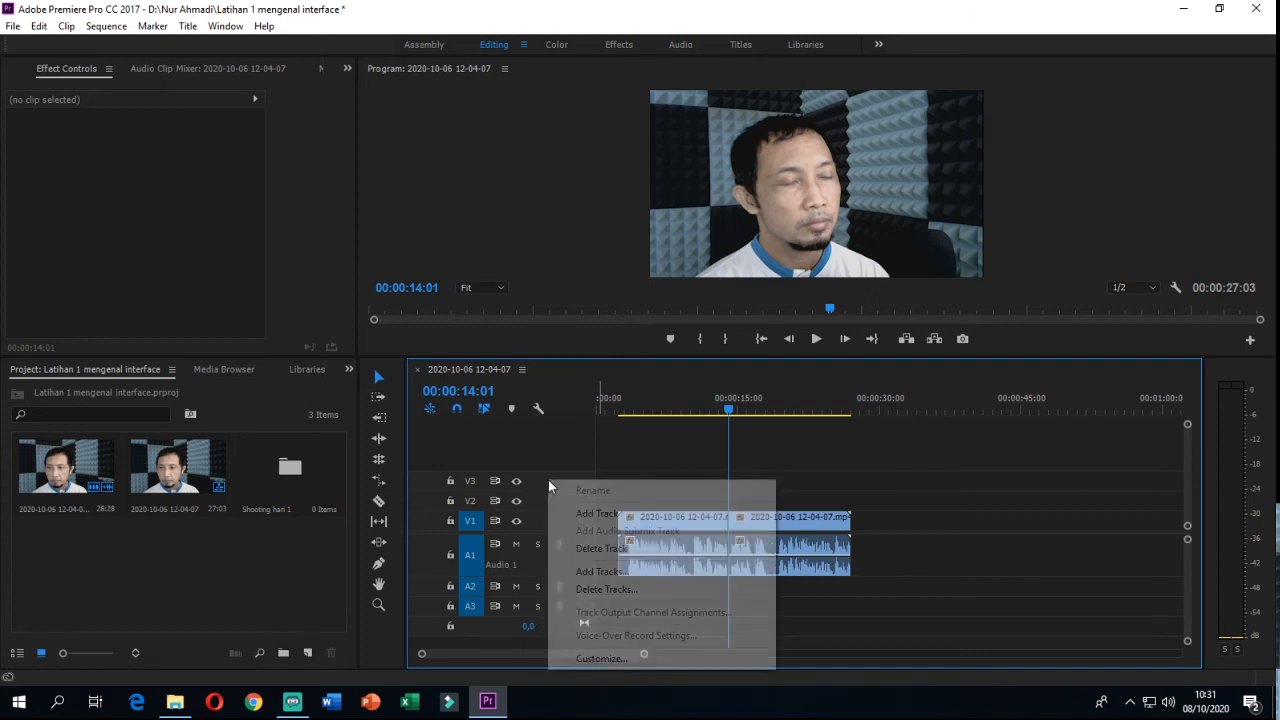
left_click(598, 514)
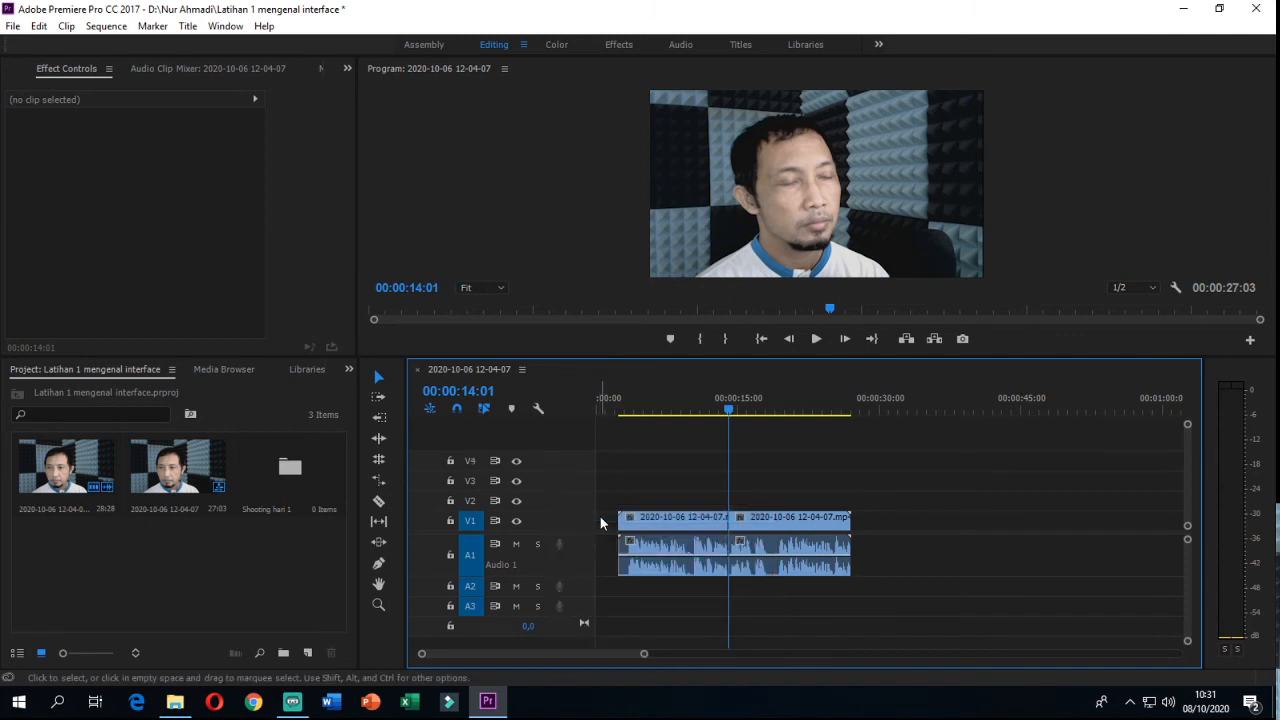
right_click(553, 468)
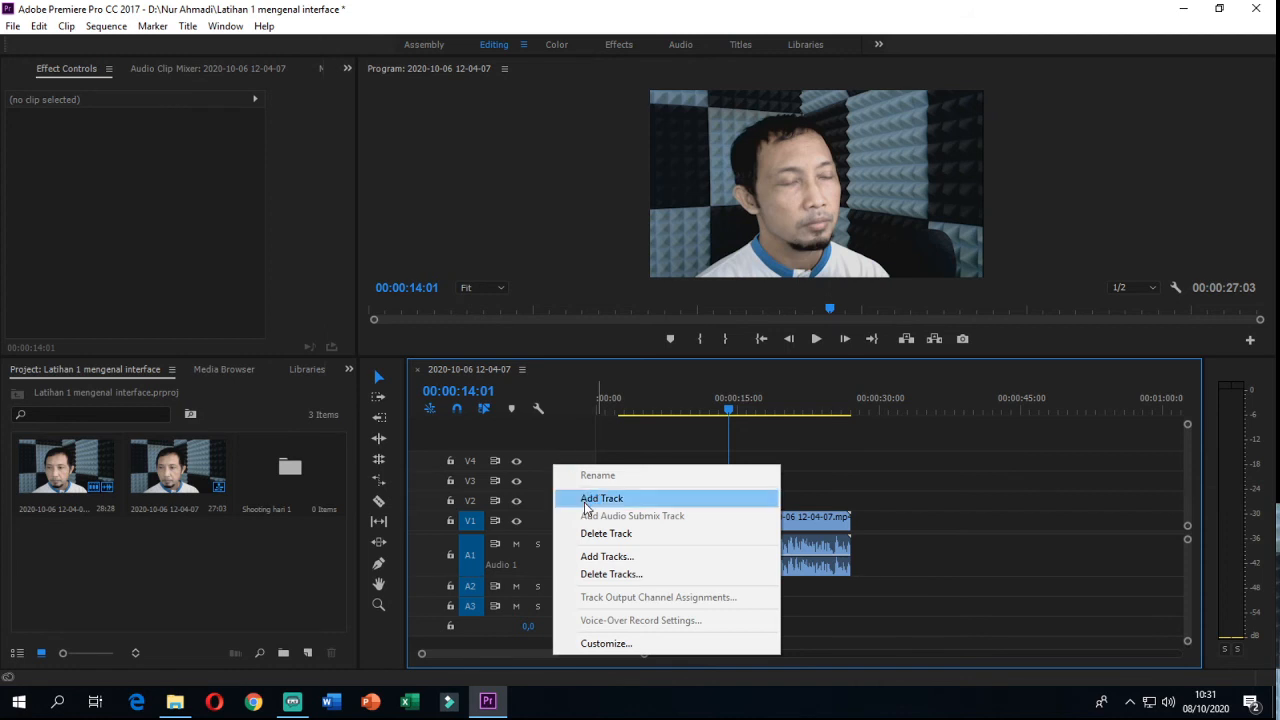
left_click(586, 505)
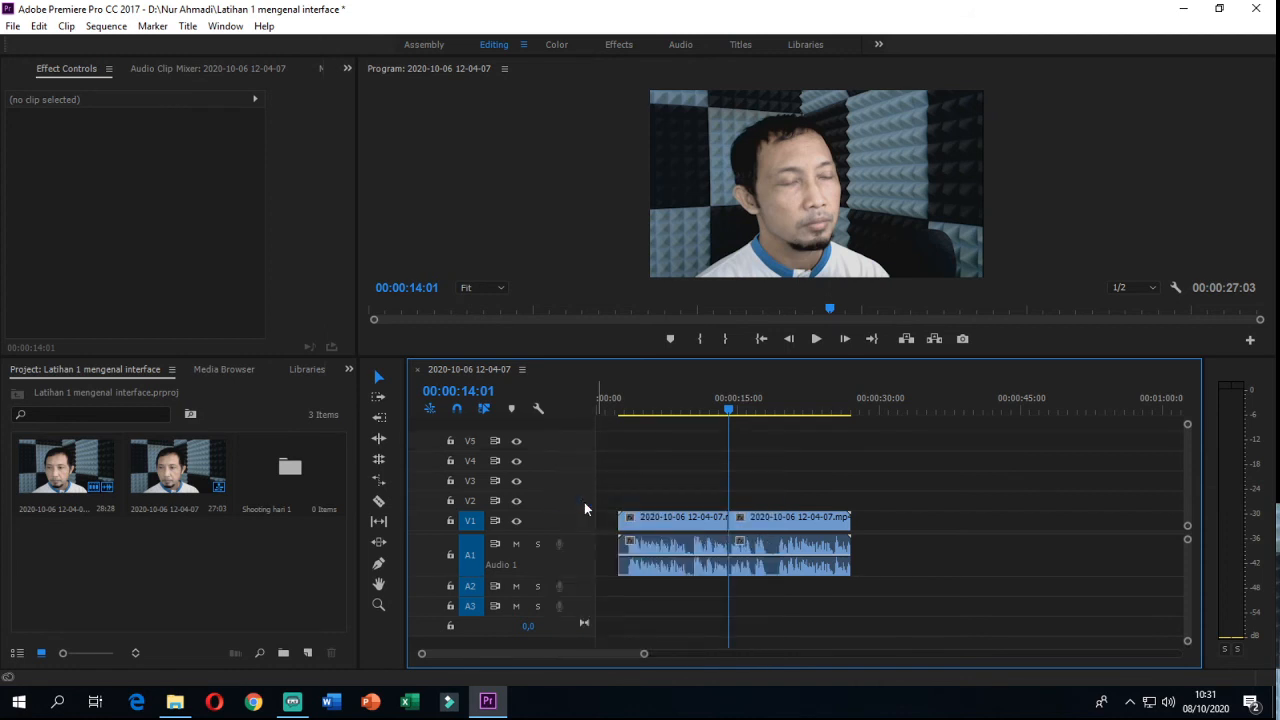
Add one more audio track to the sequence
right_click(567, 605)
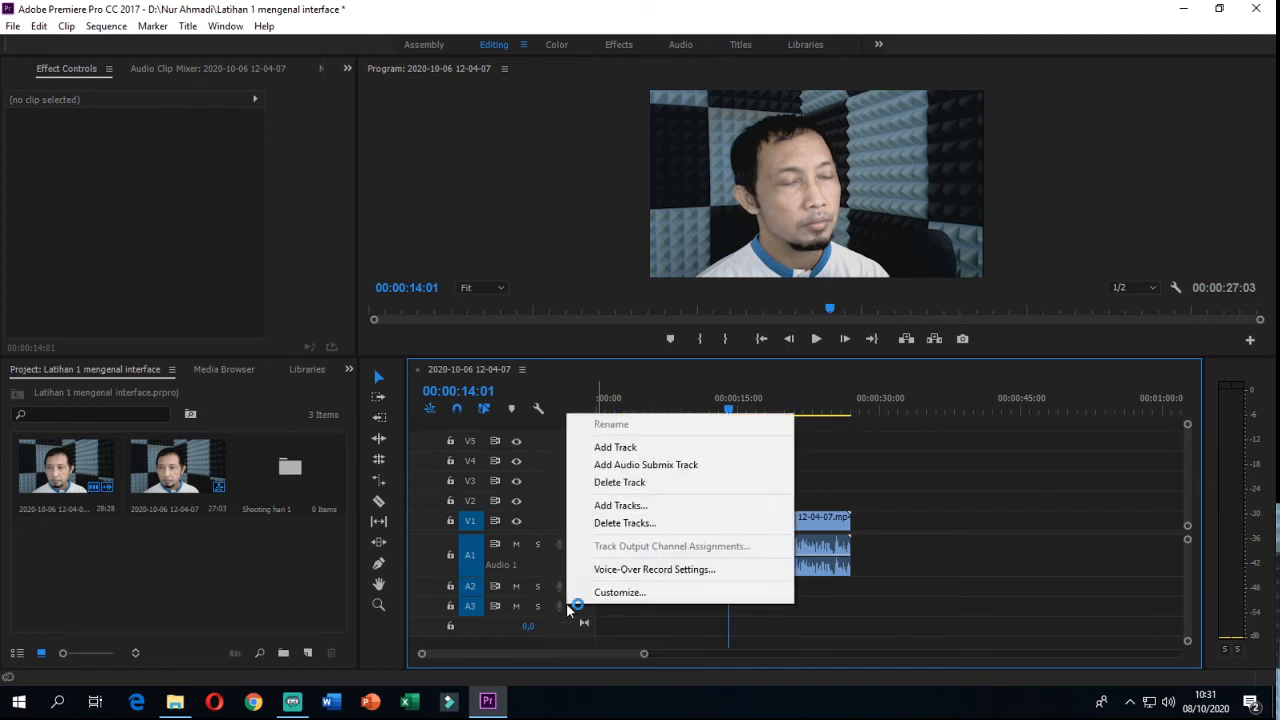
left_click(547, 589)
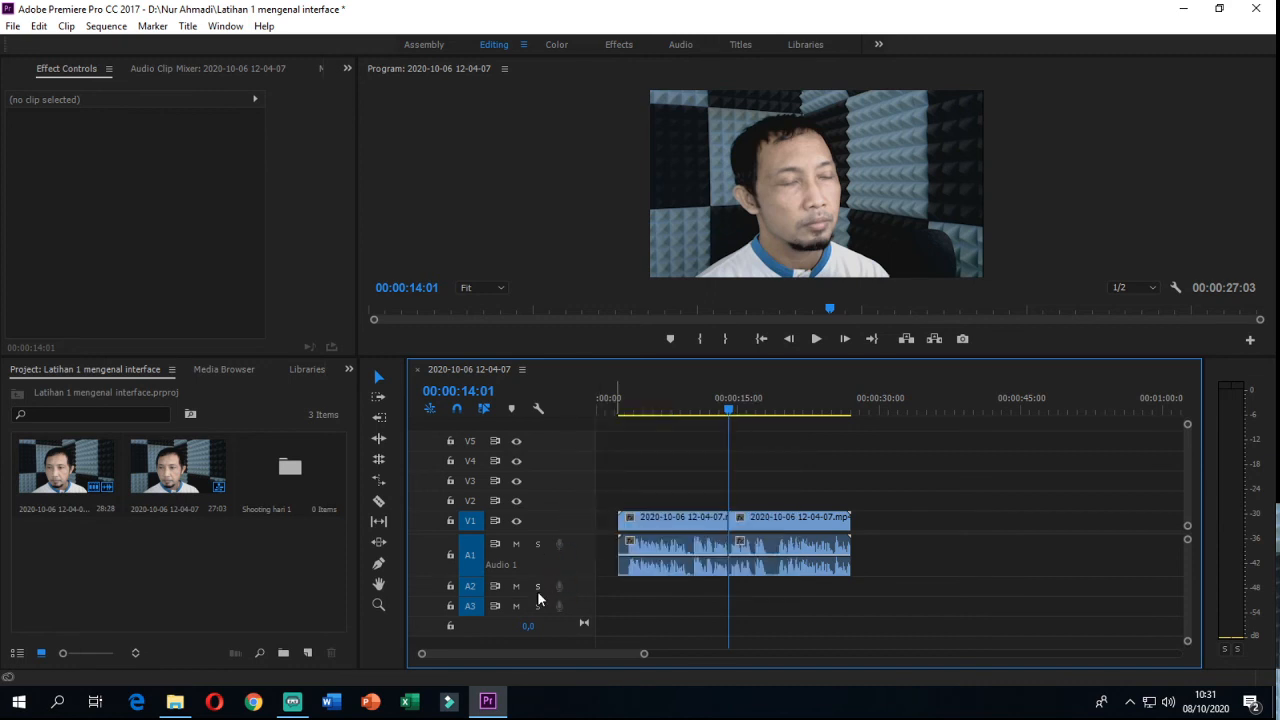
right_click(574, 584)
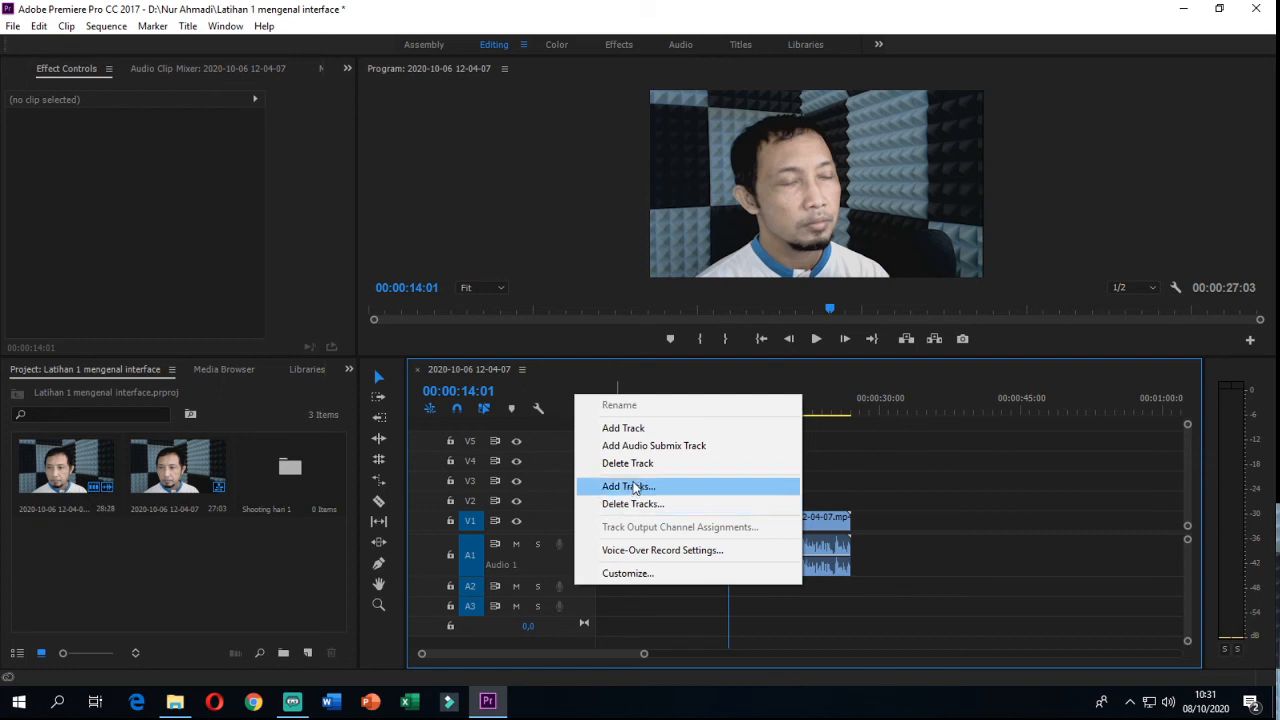
left_click(645, 430)
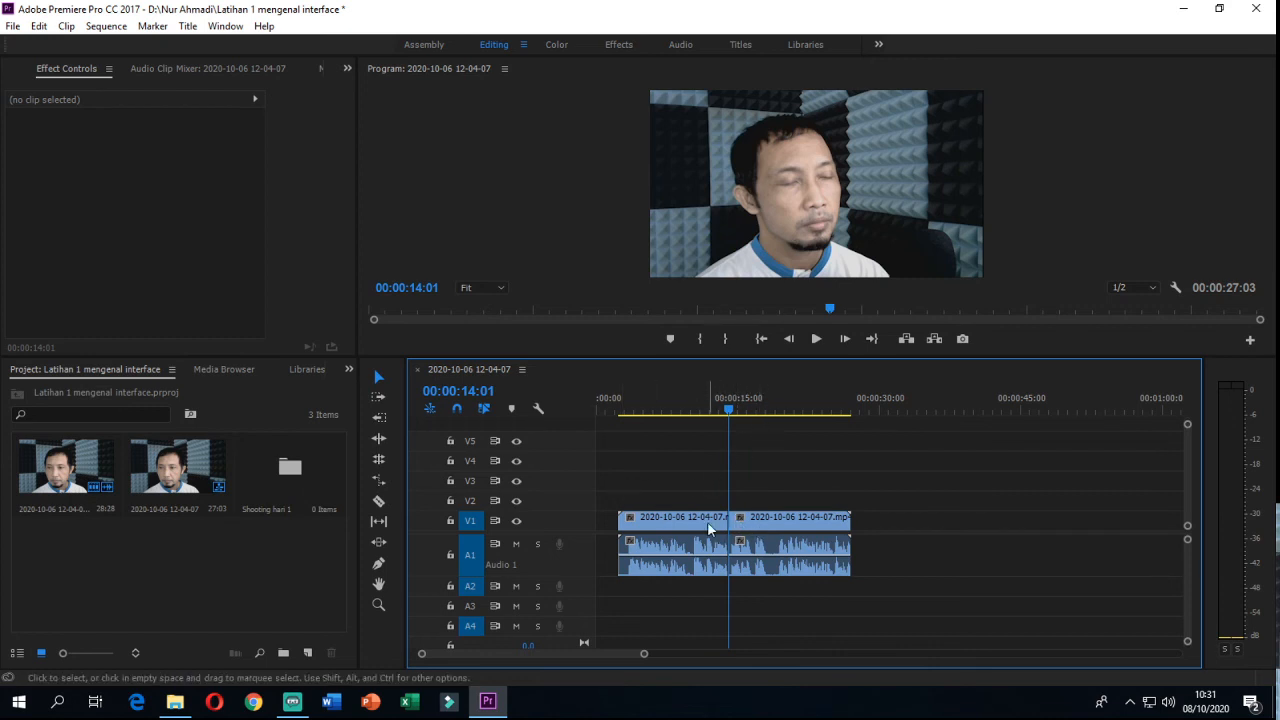
Shift both clips to the start of the timeline, end to end, and return the playhead to 00:00:00:00
left_click_drag(707, 521, 668, 523)
left_click_drag(776, 524, 751, 529)
left_click_drag(617, 405, 586, 416)
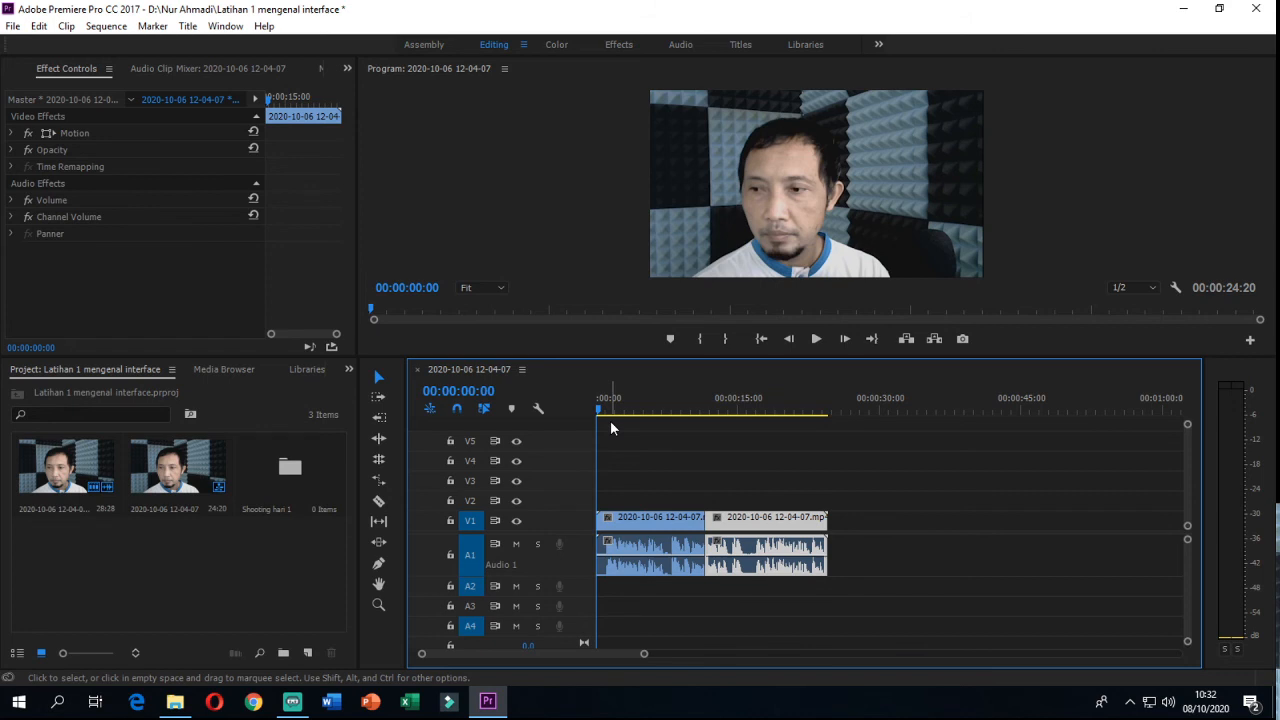
Play the edited sequence from the beginning with a pause at 00:00:16:29, checking the join and the audio meters
left_click(816, 339)
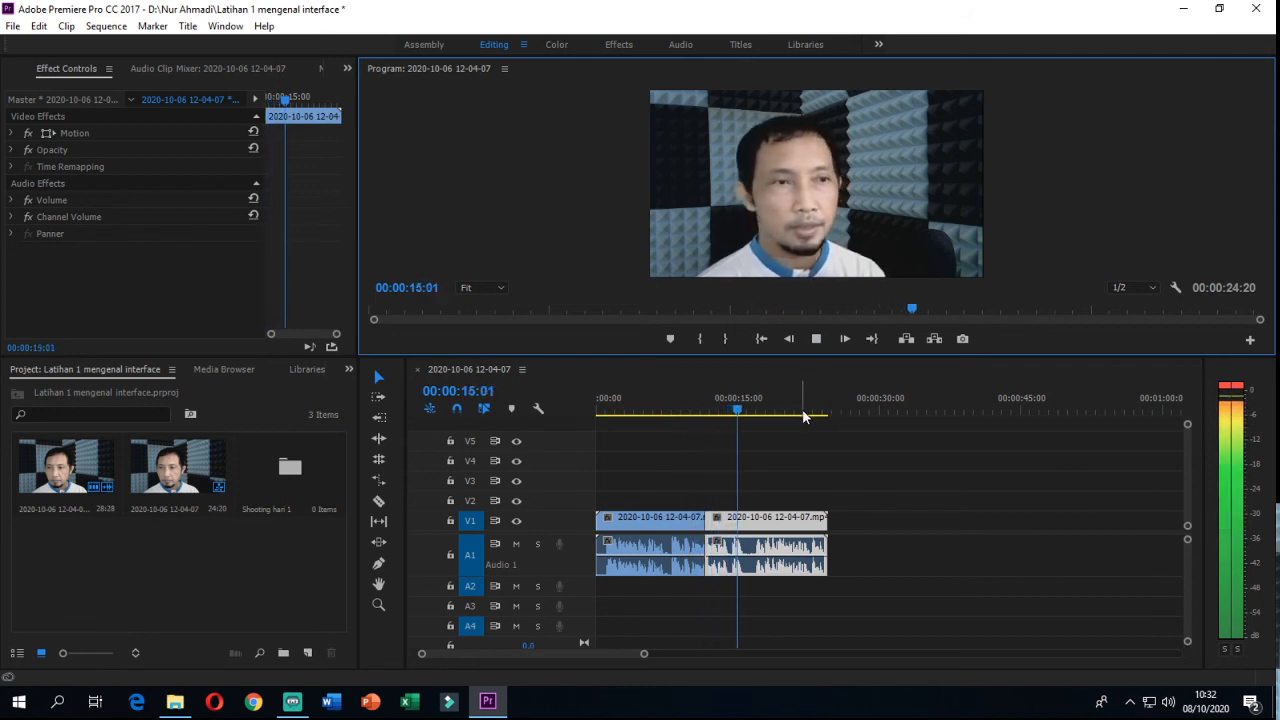
key("space")
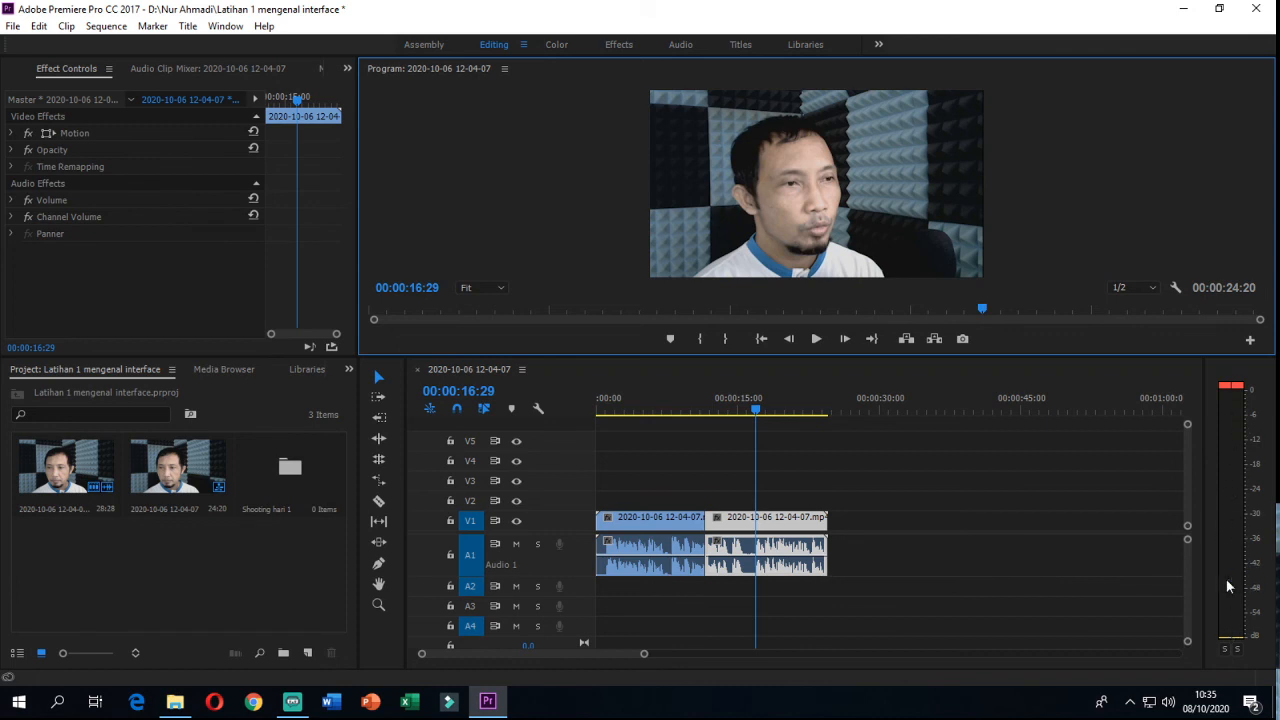
left_click(828, 343)
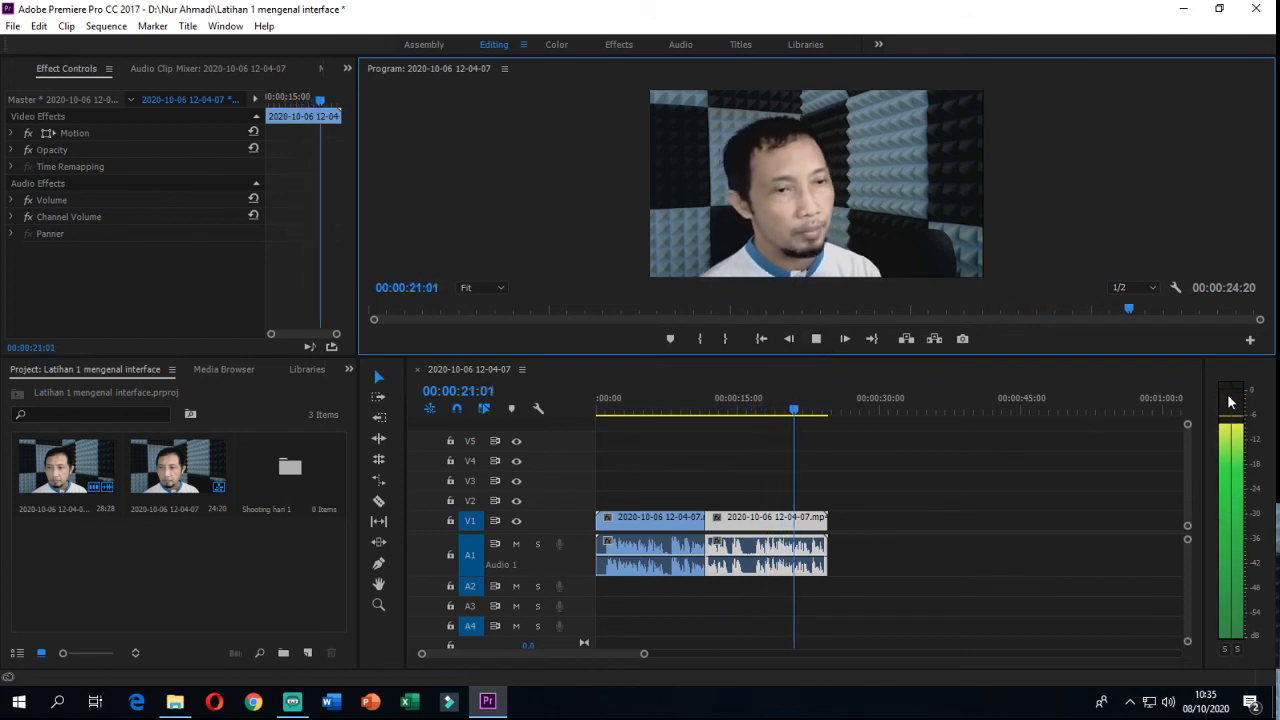
key("space")
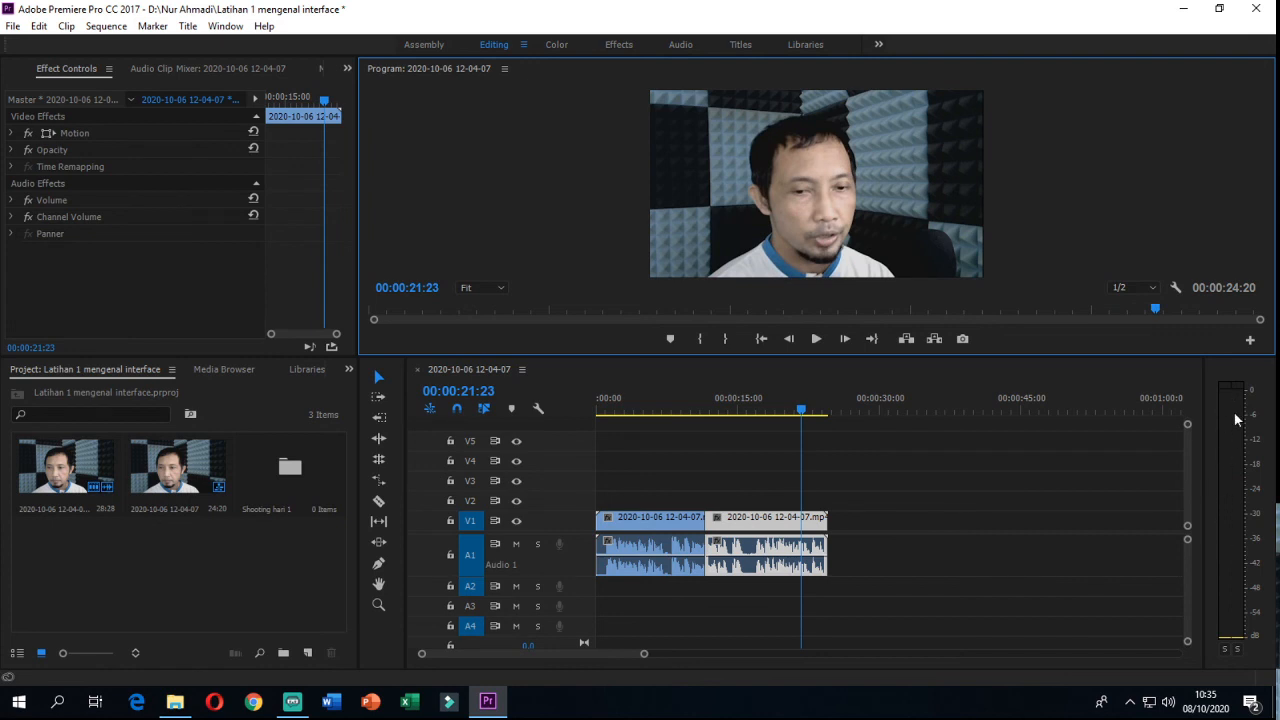